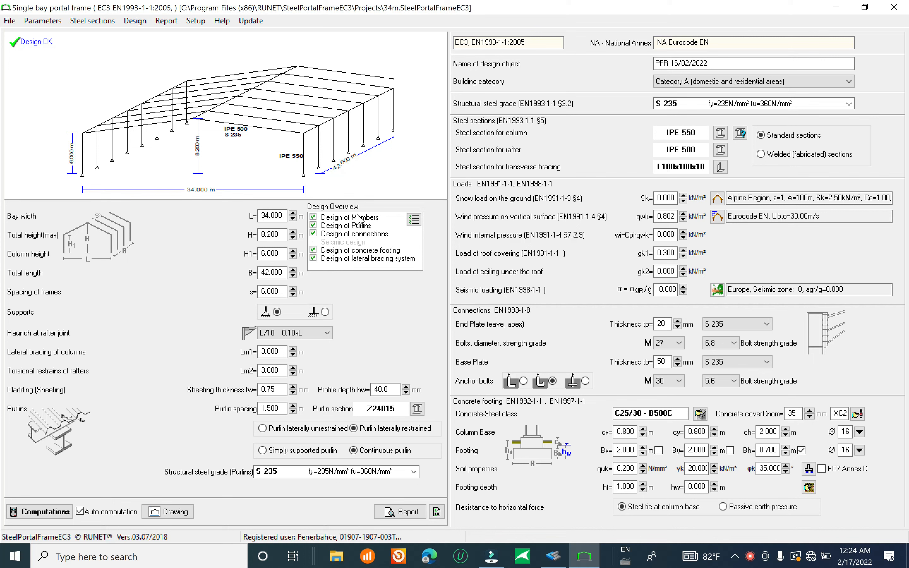
- Examine the frame geometry, restraint and purlin spacing inputs, including the properties of the purlin section
{"action": "double_click", "coordinate": [271, 216]}
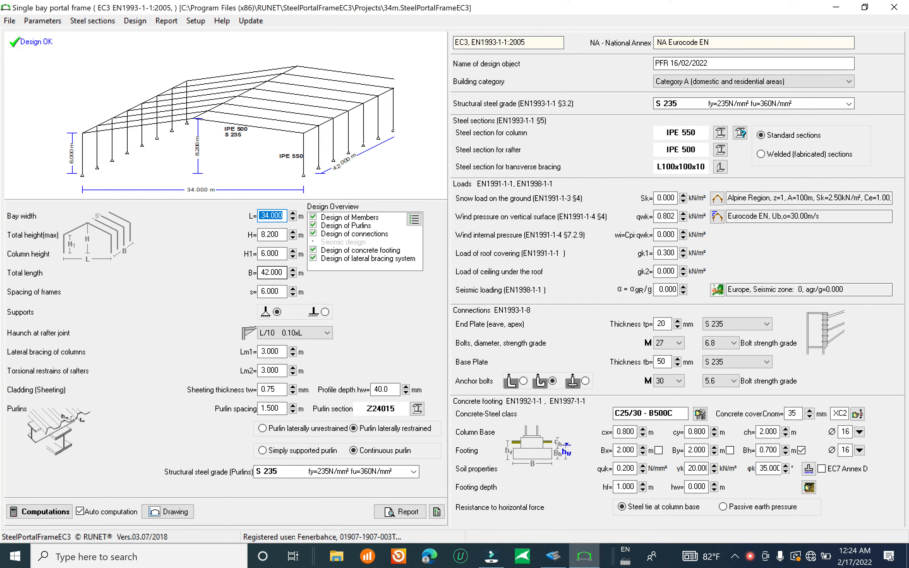
{"action": "left_click", "coordinate": [271, 291]}
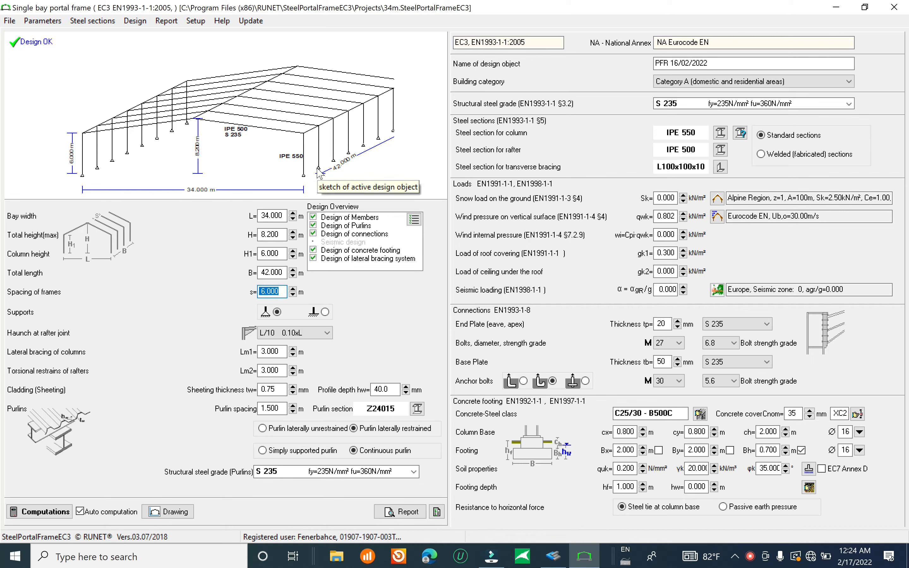
{"action": "key", "text": "shift+Tab"}
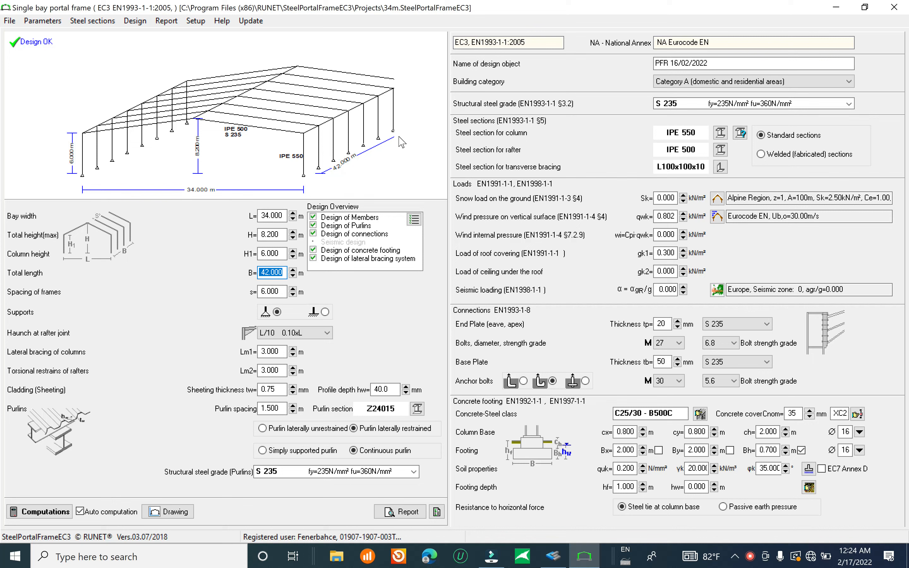
{"action": "key", "text": "shift+Tab"}
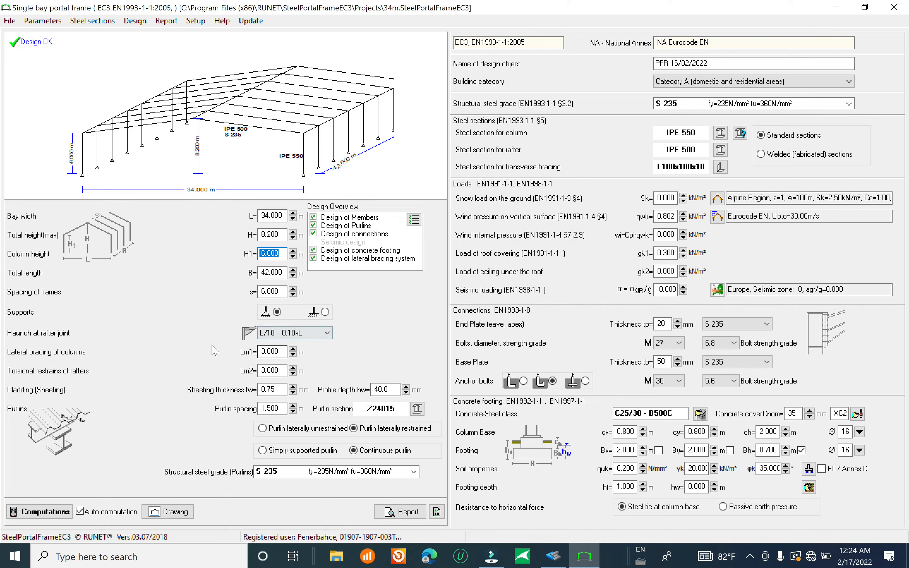
{"action": "left_click", "coordinate": [272, 352]}
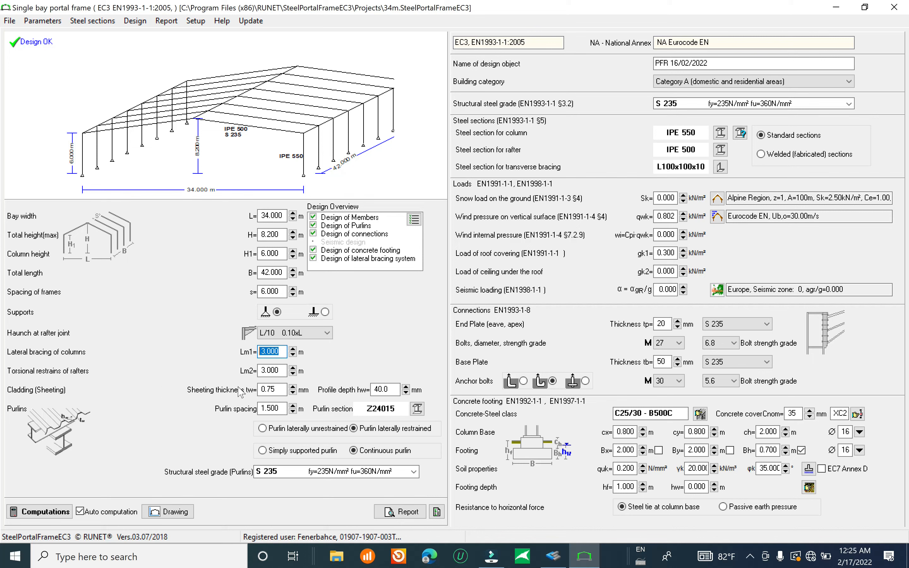
{"action": "left_click", "coordinate": [271, 371]}
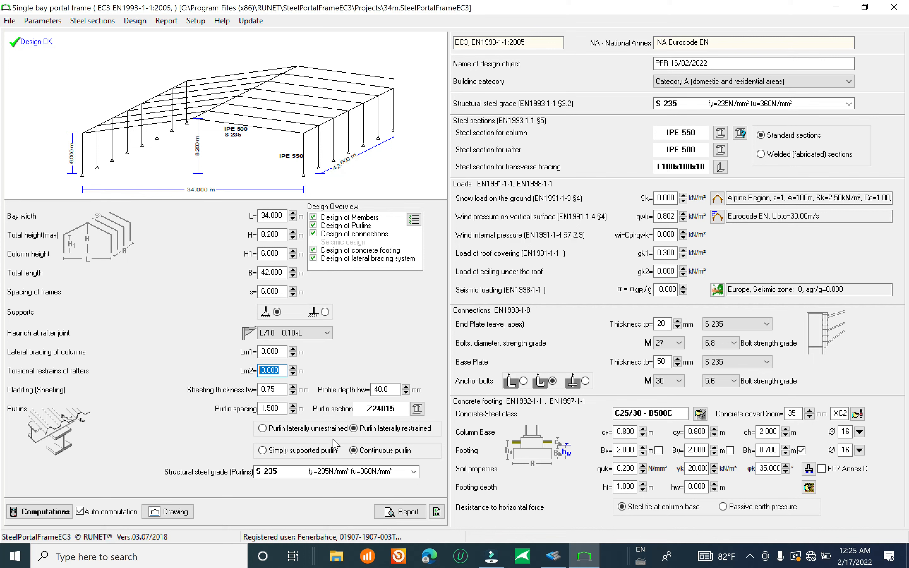
{"action": "left_click", "coordinate": [259, 410]}
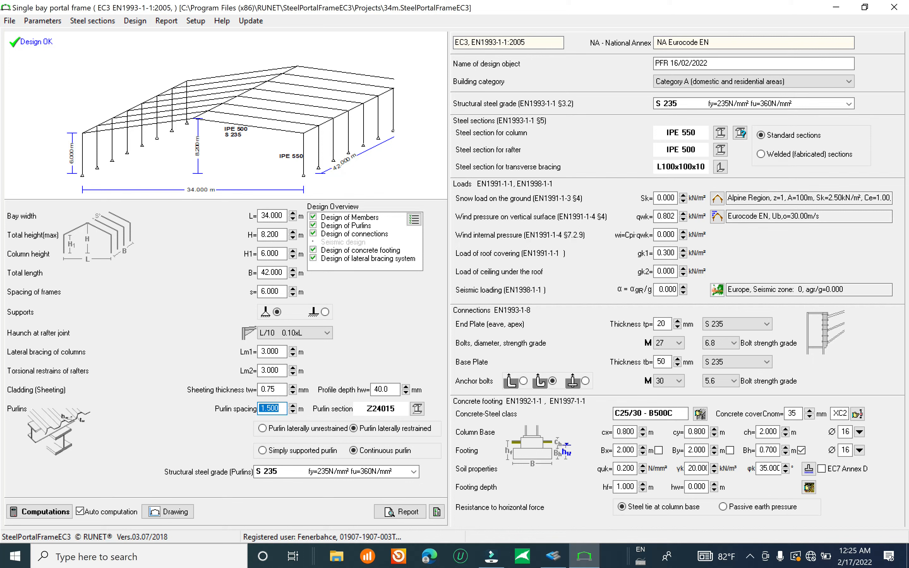
{"action": "left_click", "coordinate": [263, 370]}
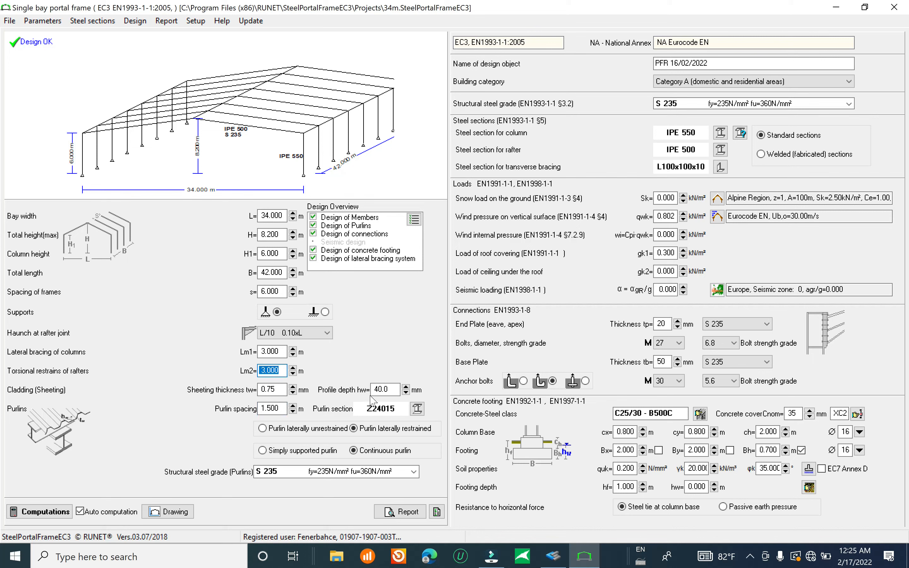
{"action": "left_click", "coordinate": [416, 411]}
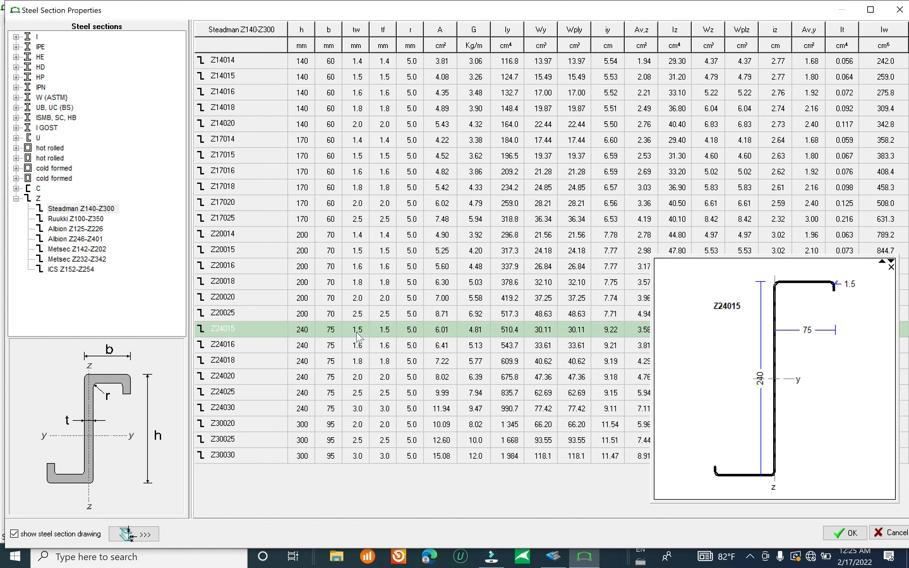
{"action": "left_click", "coordinate": [827, 533]}
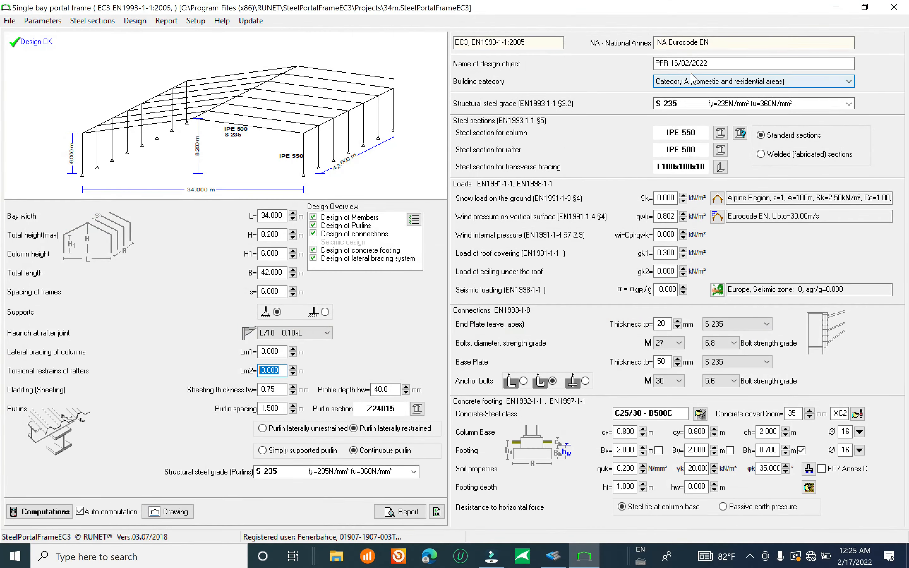
- Select S 235 as the structural steel grade for the frame
{"action": "left_click", "coordinate": [744, 104]}
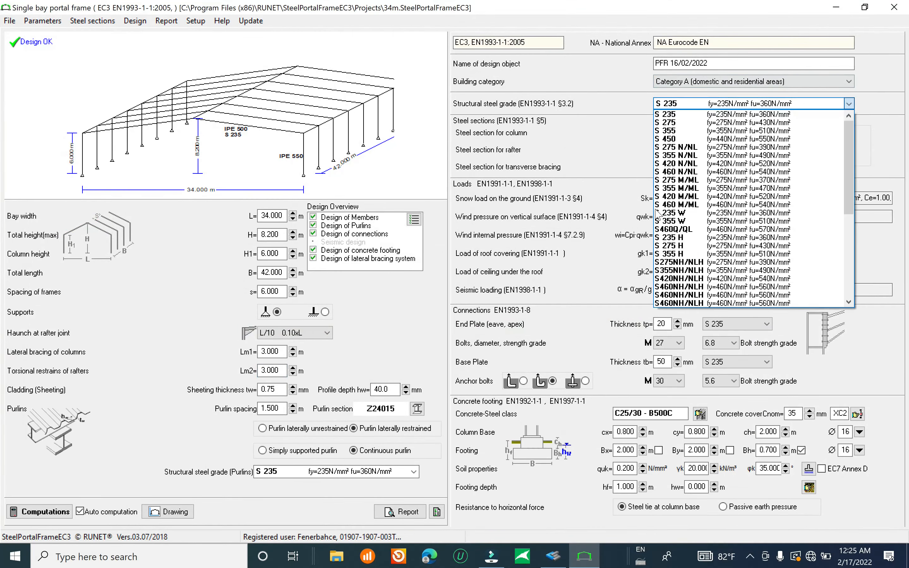
{"action": "left_click", "coordinate": [680, 114]}
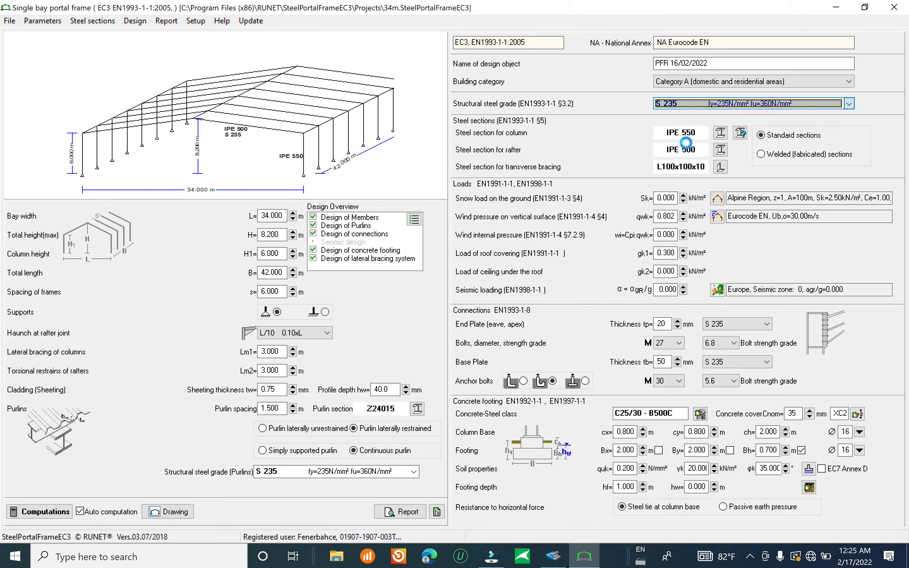
- Try IPE 500 as the column section, then restore the column to IPE 550
{"action": "left_click", "coordinate": [721, 133]}
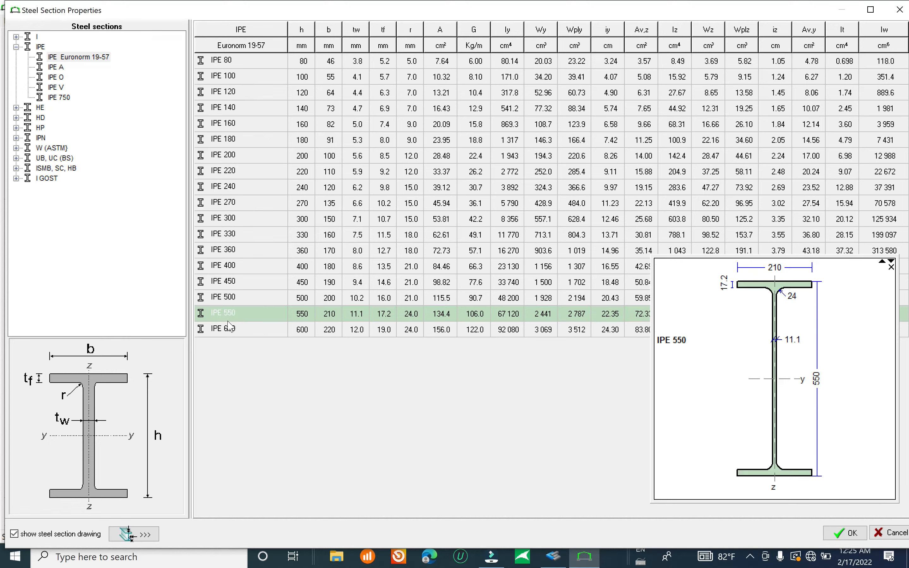
{"action": "left_click", "coordinate": [236, 300]}
{"action": "key", "text": "Return"}
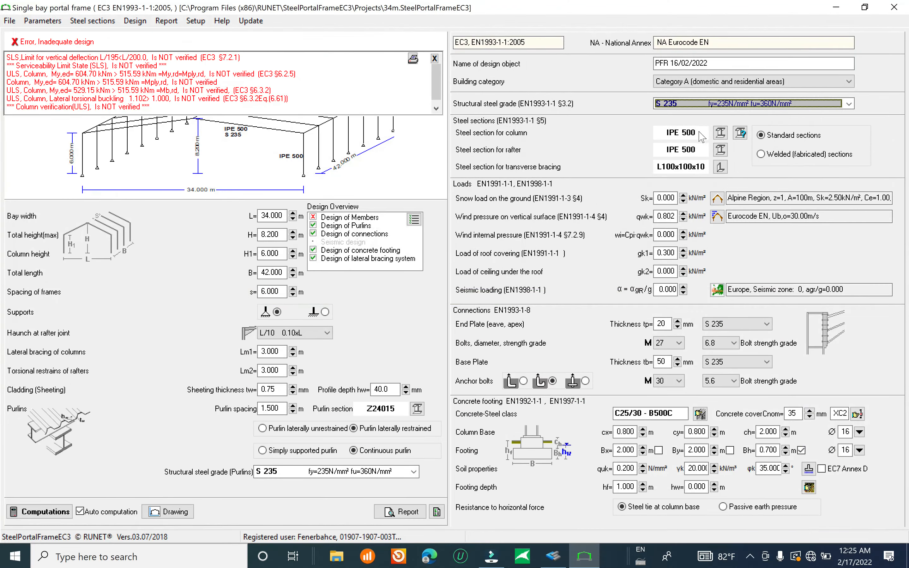
{"action": "left_click", "coordinate": [722, 136]}
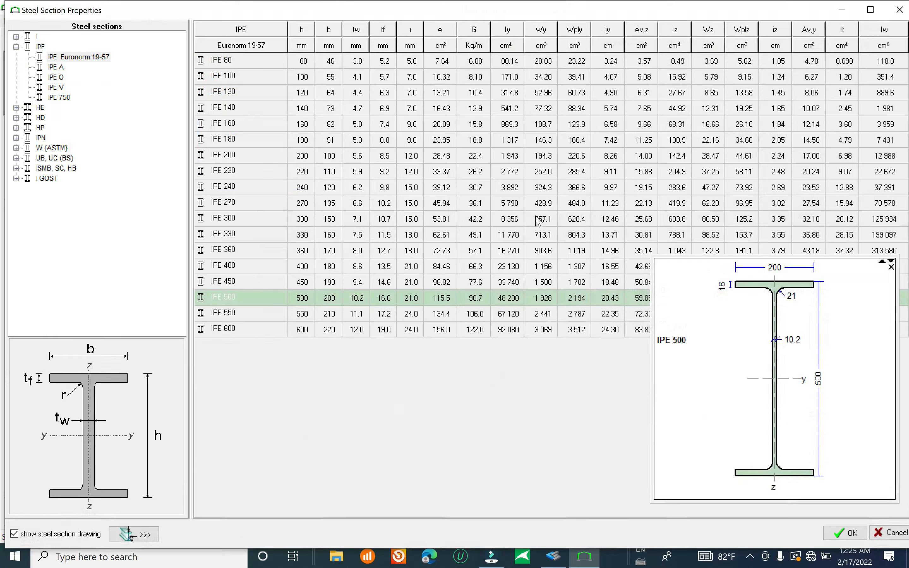
{"action": "left_click", "coordinate": [247, 311]}
{"action": "left_click", "coordinate": [845, 534]}
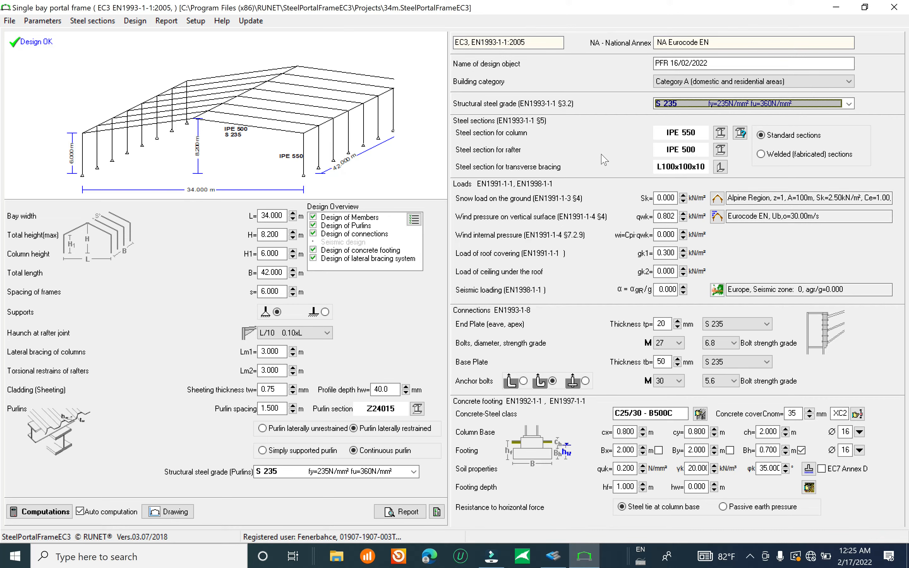
- Review the rafter's steel section properties and the ground snow load input
{"action": "left_click", "coordinate": [720, 150]}
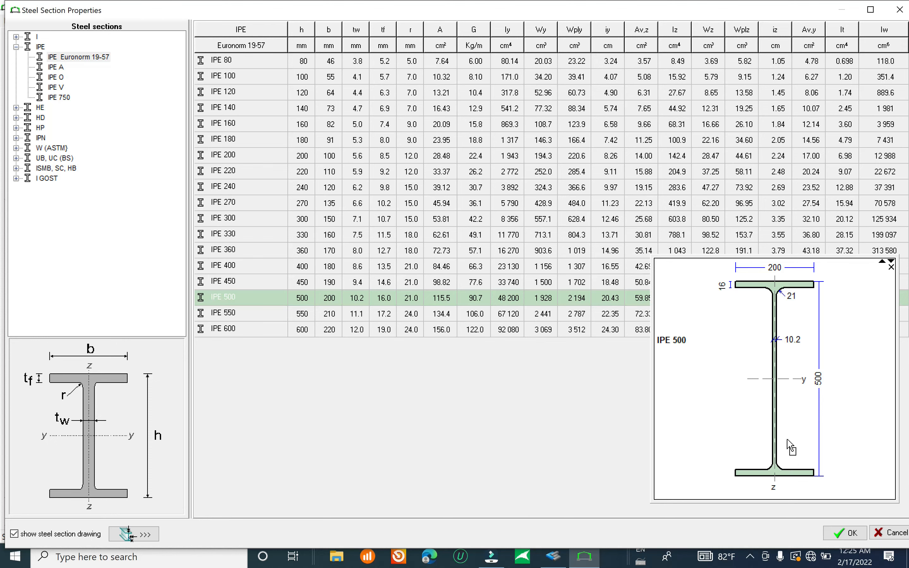
{"action": "left_click", "coordinate": [849, 540]}
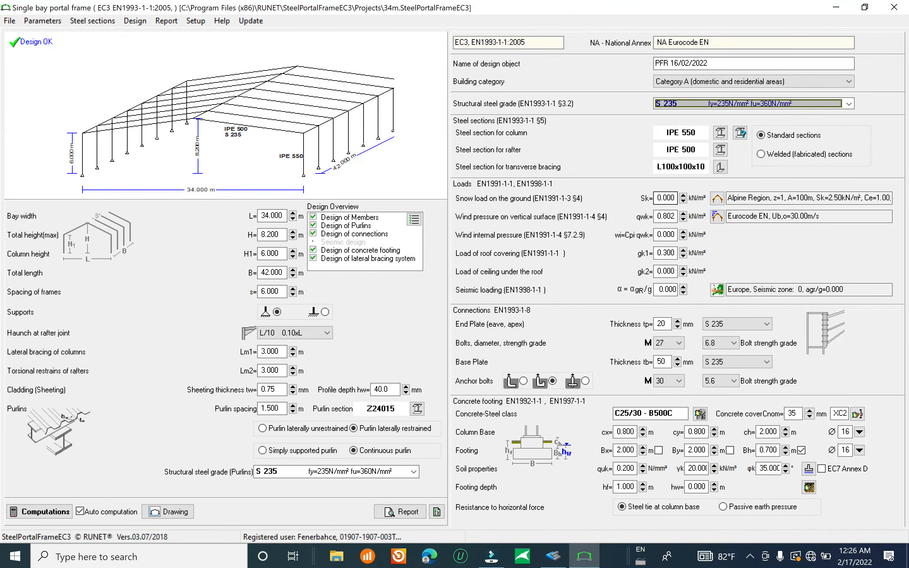
{"action": "double_click", "coordinate": [666, 198]}
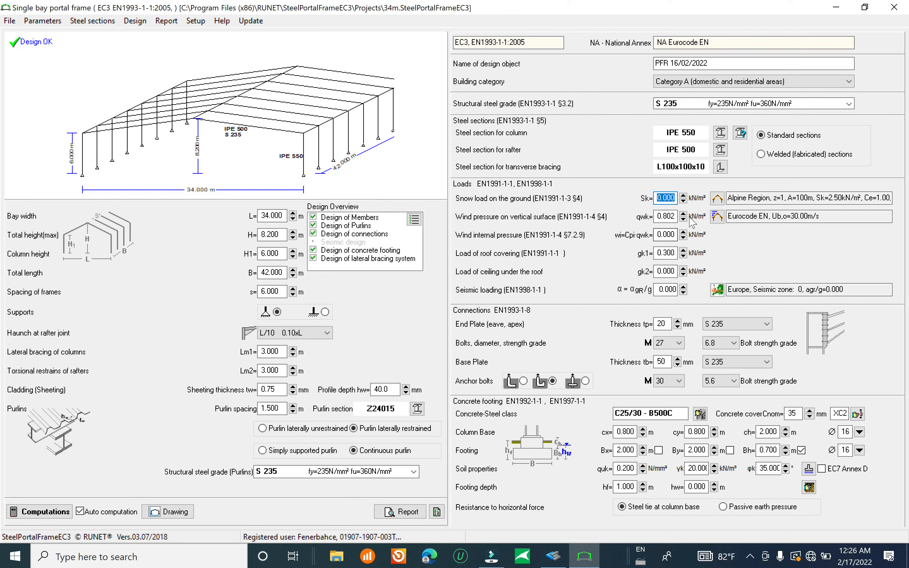
- Open the wind peak velocity pressure calculation and review its basic wind velocity and terrain category options
{"action": "left_click", "coordinate": [721, 219]}
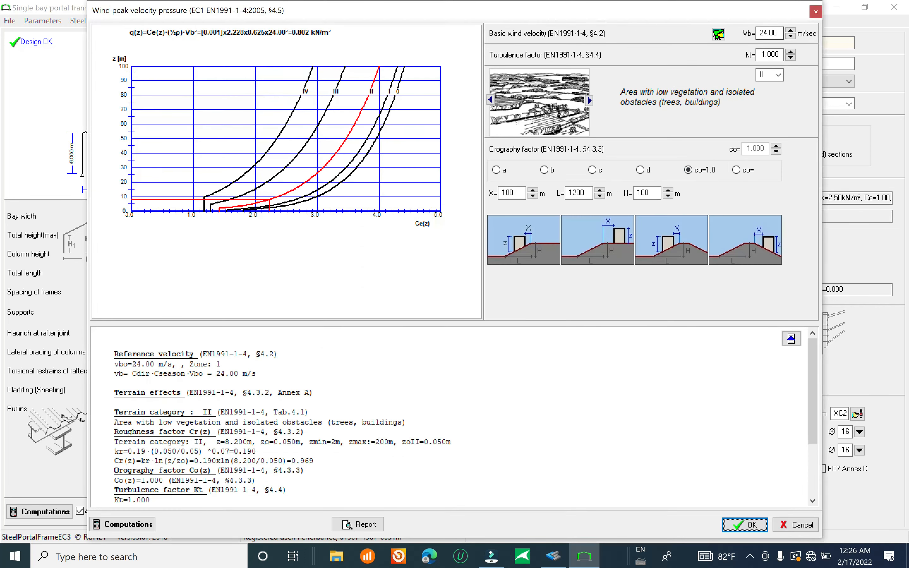
{"action": "left_click_drag", "start_coordinate": [778, 33], "coordinate": [705, 45]}
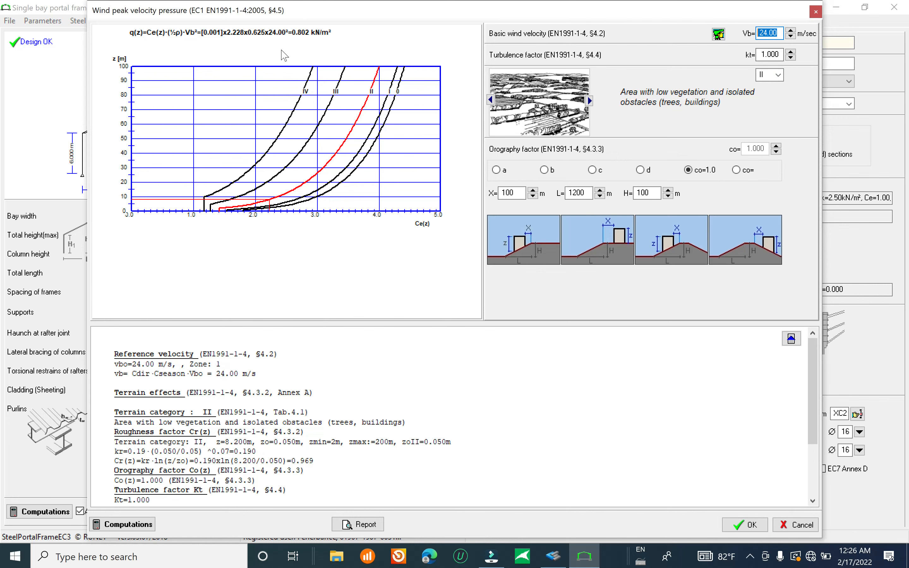
{"action": "left_click_drag", "start_coordinate": [360, 11], "coordinate": [326, 90]}
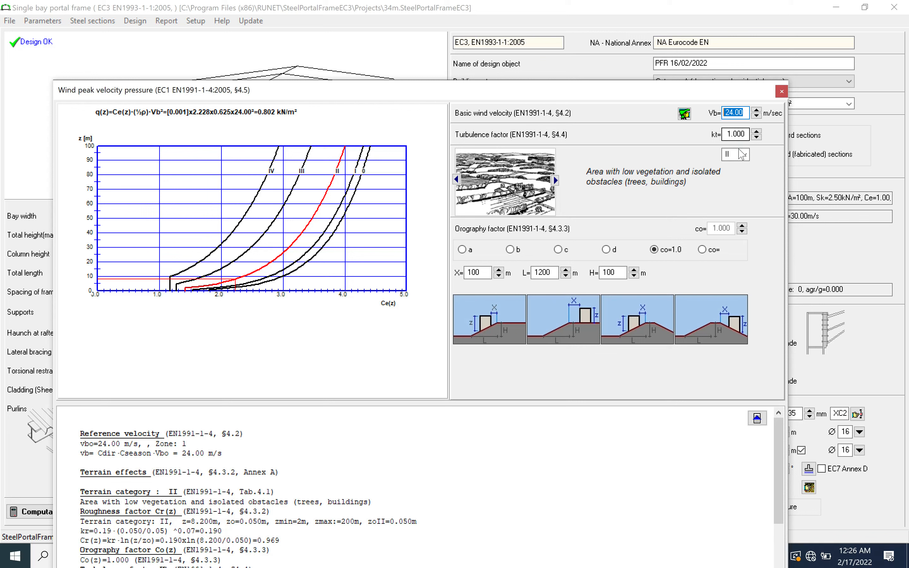
{"action": "left_click", "coordinate": [748, 154]}
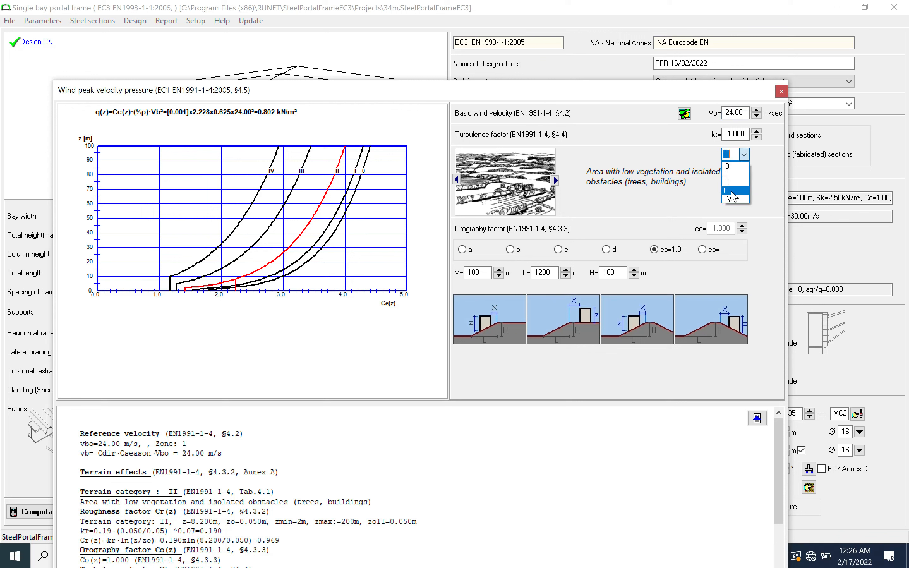
{"action": "left_click", "coordinate": [637, 211]}
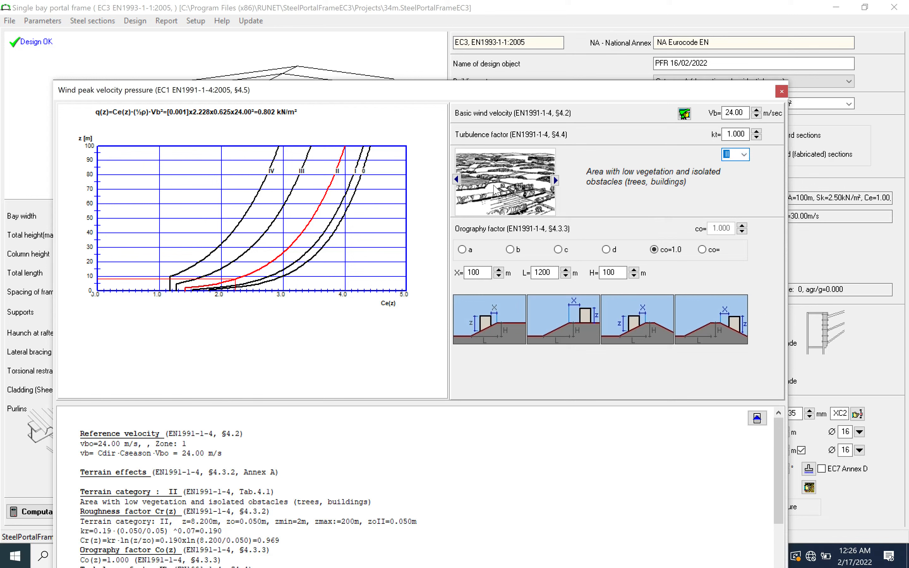
- Try terrain category 0 and then category I in the wind pressure calculation
{"action": "left_click", "coordinate": [744, 154]}
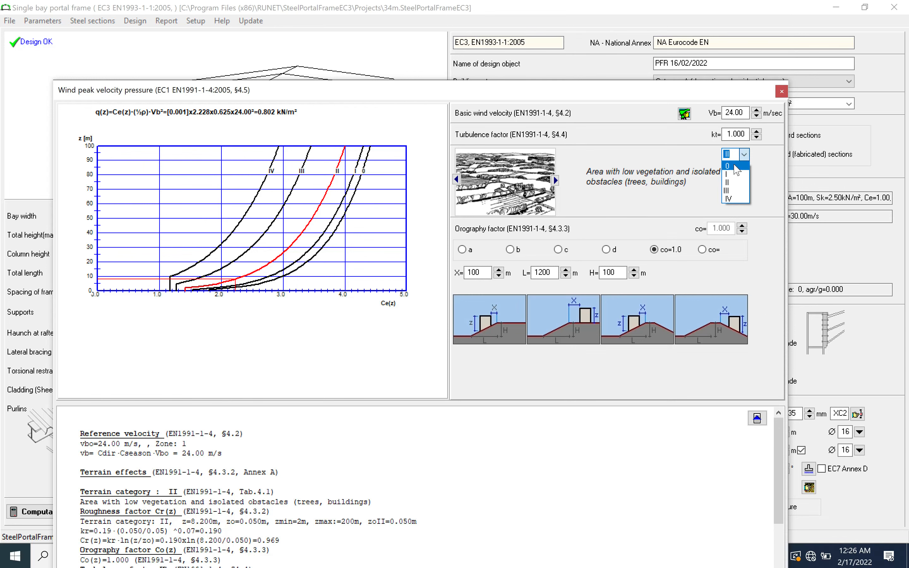
{"action": "left_click", "coordinate": [735, 163]}
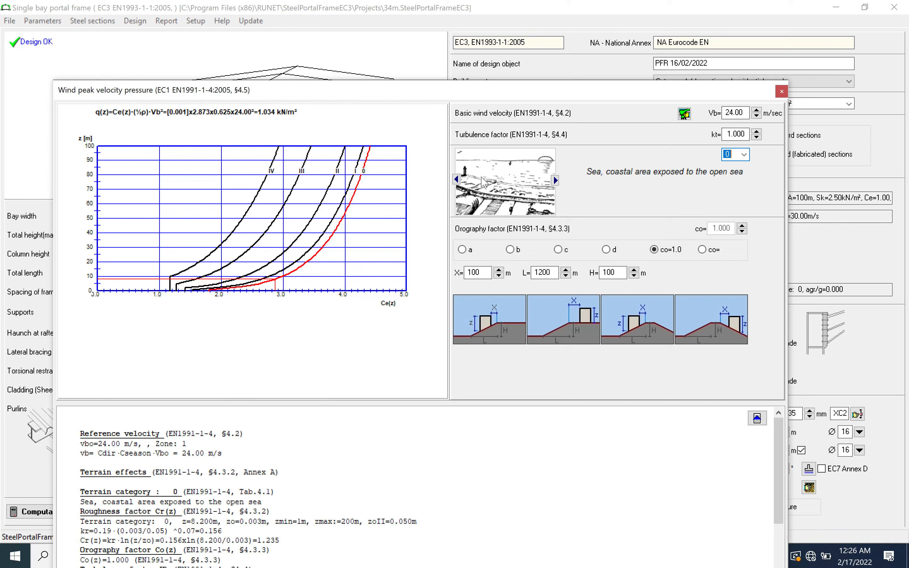
{"action": "left_click", "coordinate": [744, 154]}
{"action": "left_click", "coordinate": [732, 169]}
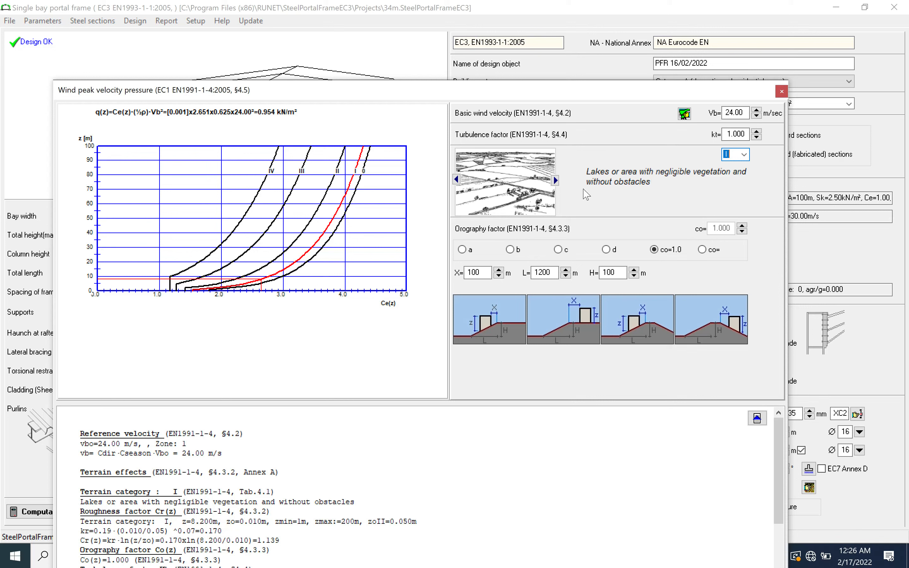
- Set the terrain category to II and accept the wind pressure calculation with a 24 m/s basic wind velocity
{"action": "left_click", "coordinate": [745, 155]}
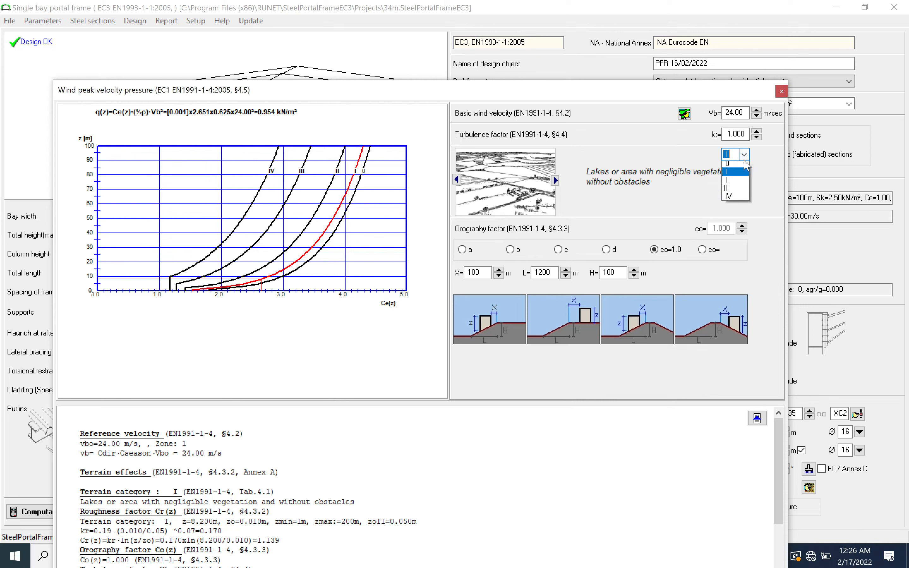
{"action": "left_click", "coordinate": [733, 187]}
{"action": "left_click_drag", "start_coordinate": [610, 94], "coordinate": [644, 34]}
{"action": "left_click", "coordinate": [727, 540]}
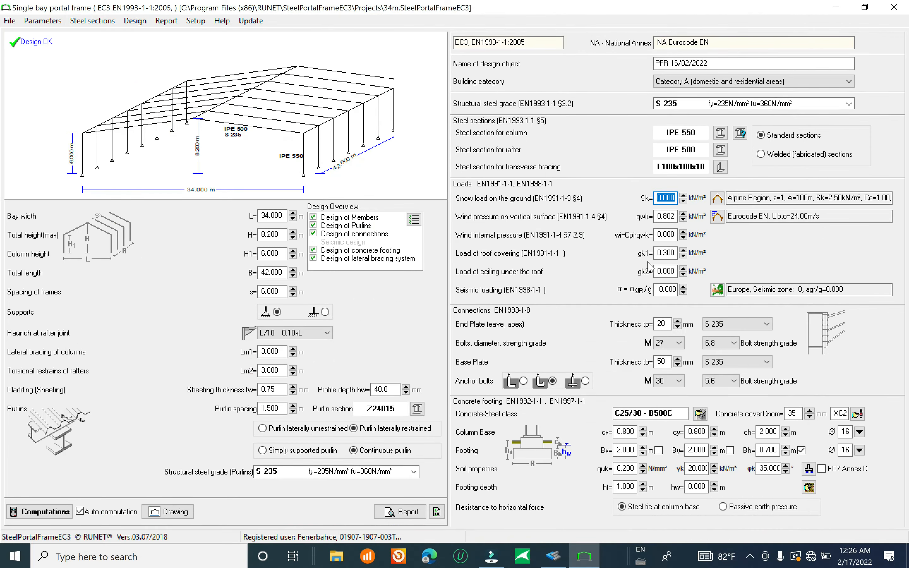
- Review the roof covering, ceiling, seismic and snow load inputs
{"action": "left_click", "coordinate": [666, 252]}
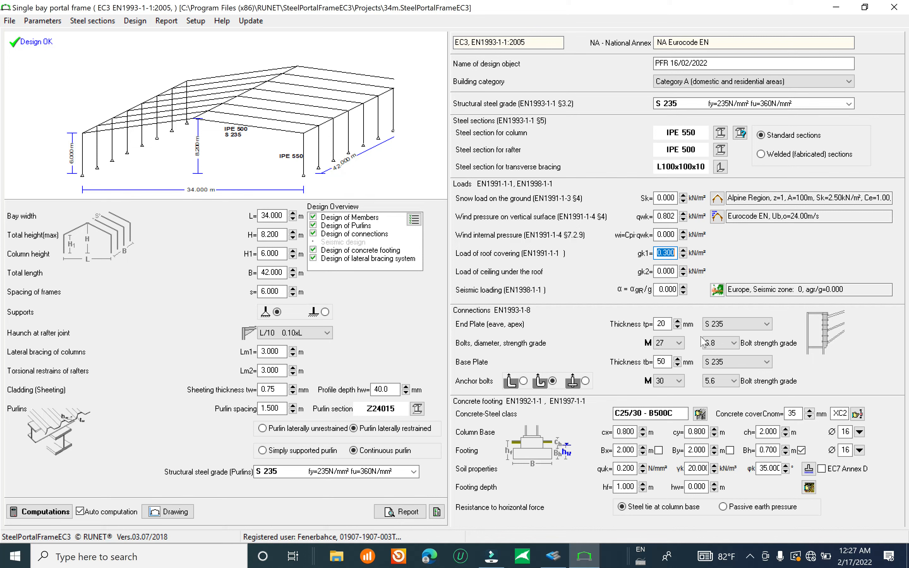
{"action": "left_click", "coordinate": [675, 254]}
{"action": "left_click", "coordinate": [667, 271]}
{"action": "double_click", "coordinate": [671, 253]}
{"action": "double_click", "coordinate": [665, 290]}
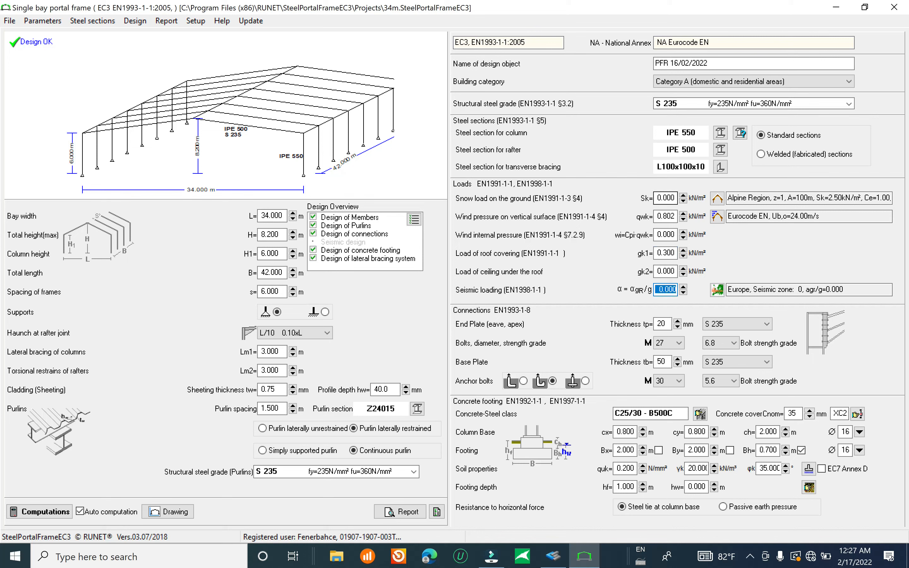
{"action": "left_click", "coordinate": [675, 198]}
{"action": "double_click", "coordinate": [675, 198]}
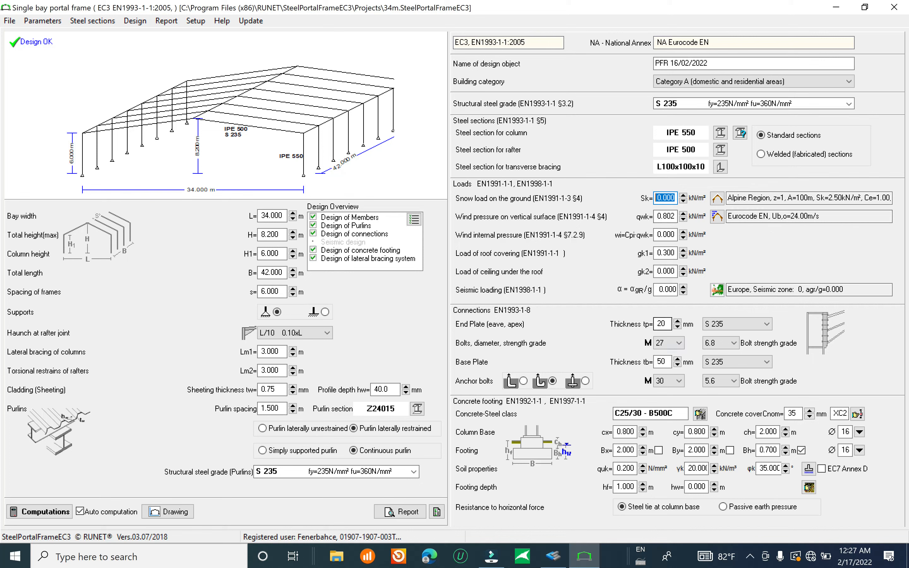
- Check the end plate's steel grade and set the bolt diameter of the eave and apex connections to M24
{"action": "left_click", "coordinate": [767, 324]}
{"action": "left_click", "coordinate": [772, 329]}
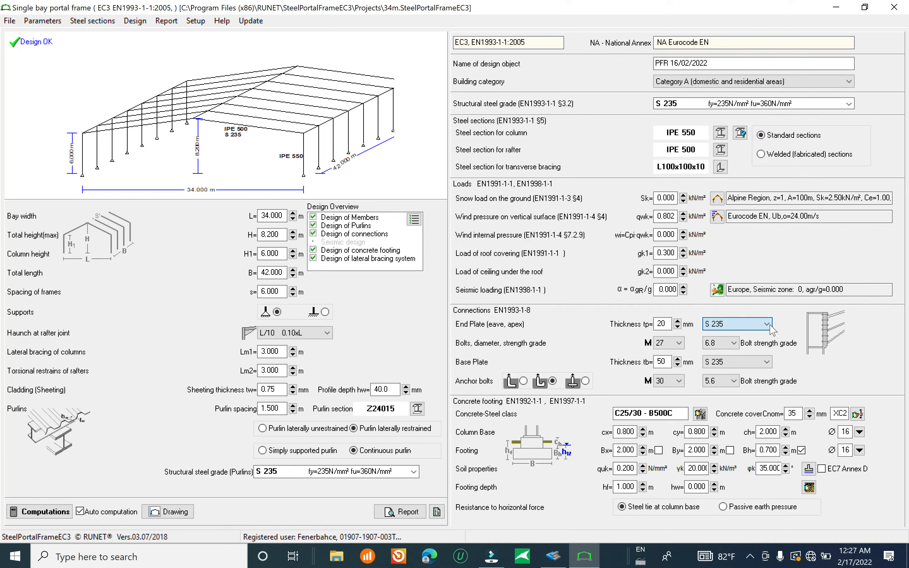
{"action": "left_click", "coordinate": [676, 343]}
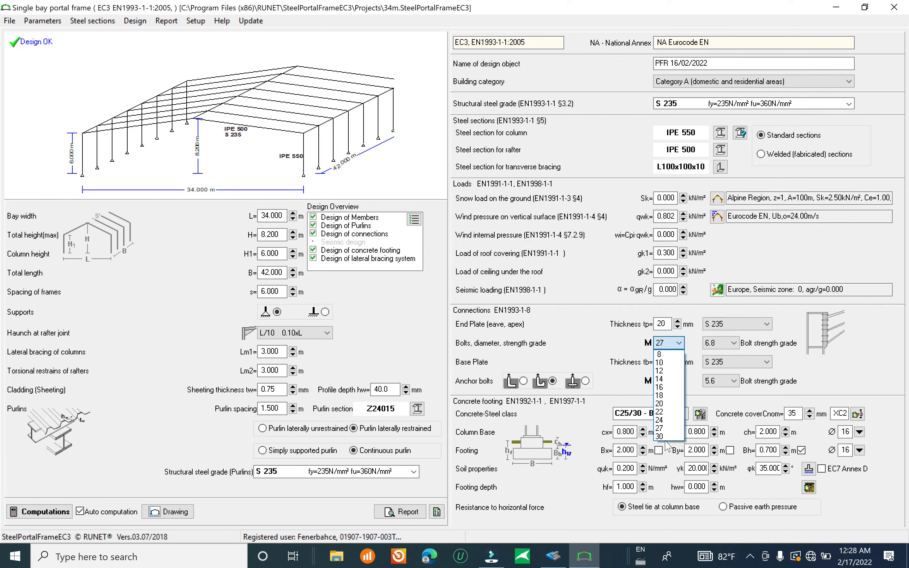
{"action": "left_click", "coordinate": [671, 420]}
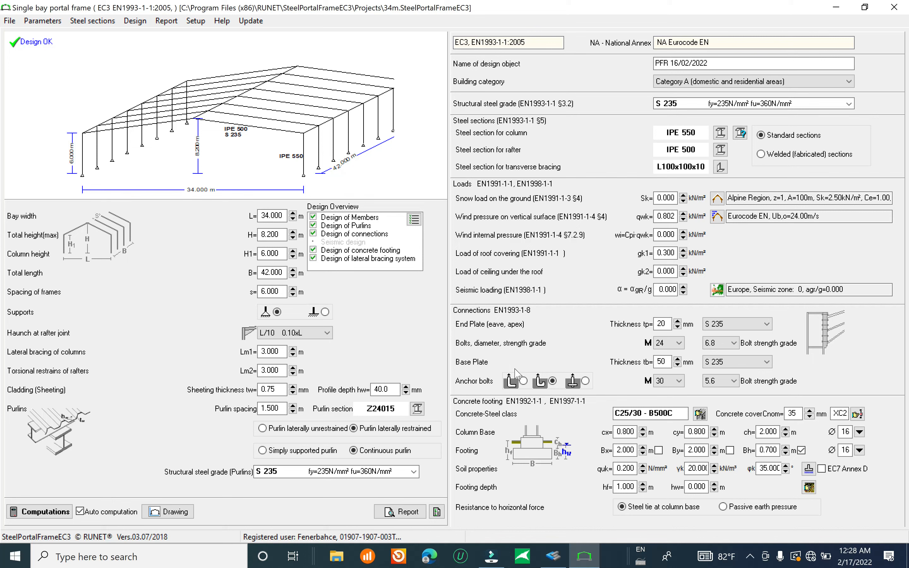
- Set the bolts of the eave and apex connections and the base plate's anchor bolts to M27
{"action": "left_click", "coordinate": [679, 343]}
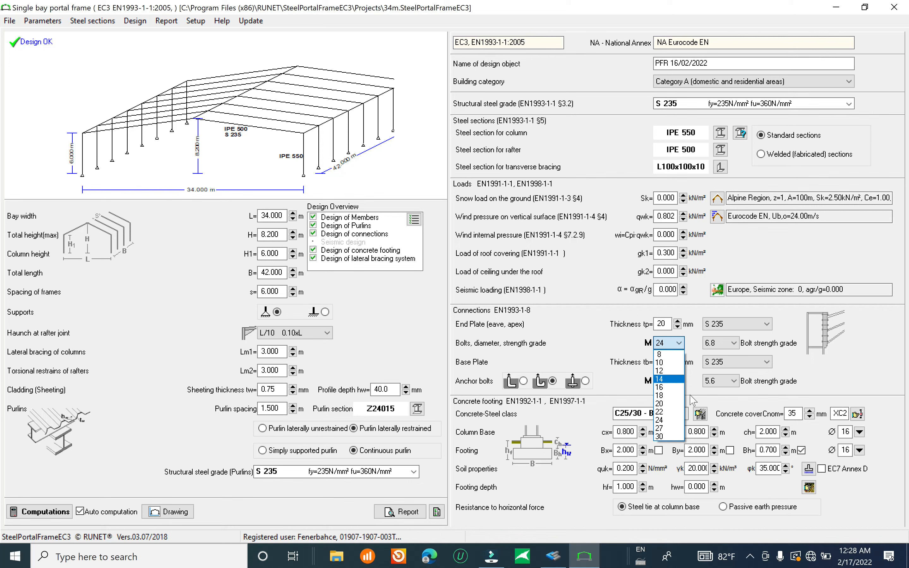
{"action": "left_click", "coordinate": [661, 412]}
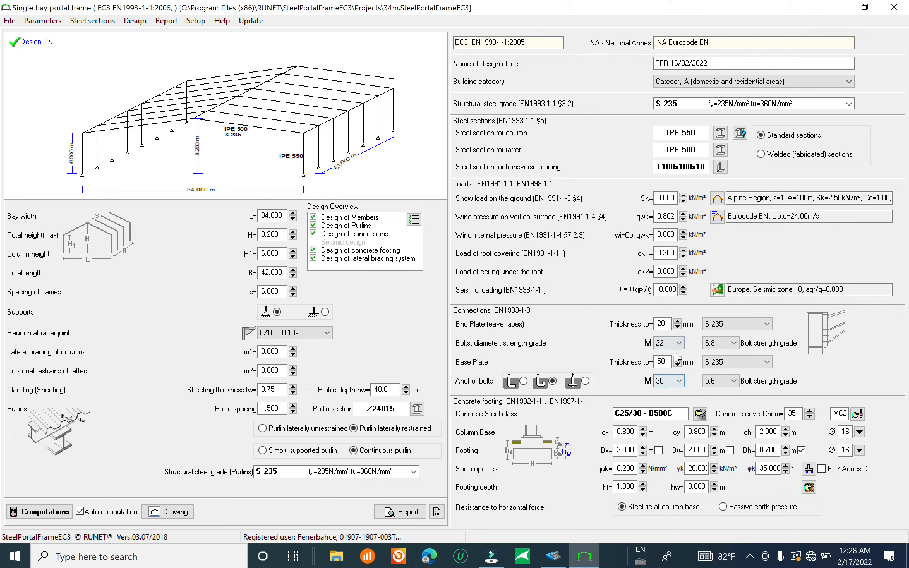
{"action": "left_click", "coordinate": [674, 381]}
{"action": "left_click", "coordinate": [667, 443]}
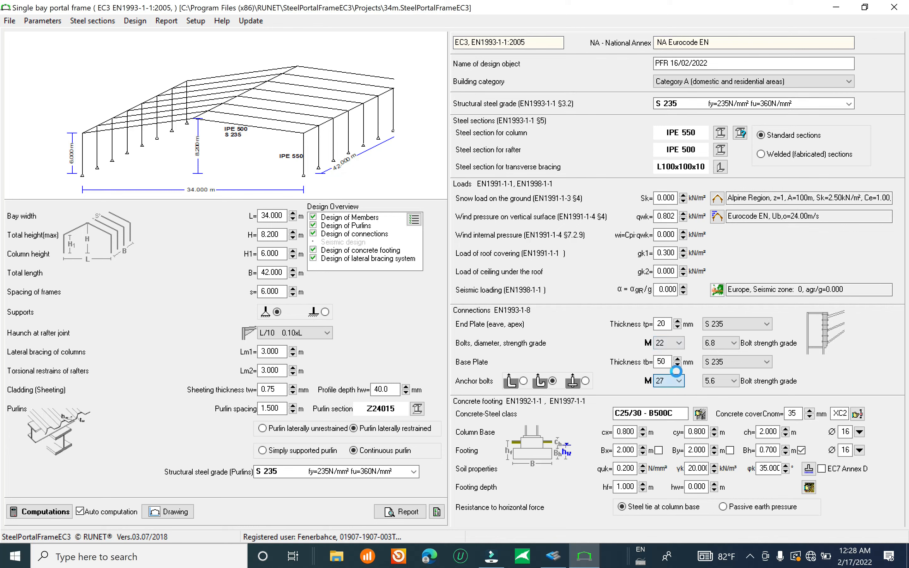
{"action": "left_click", "coordinate": [675, 343]}
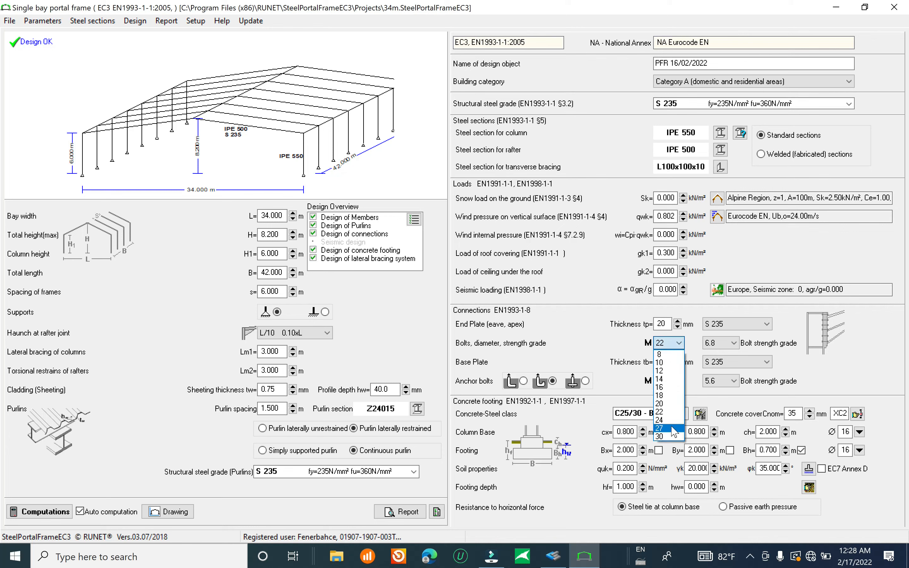
{"action": "left_click", "coordinate": [667, 428]}
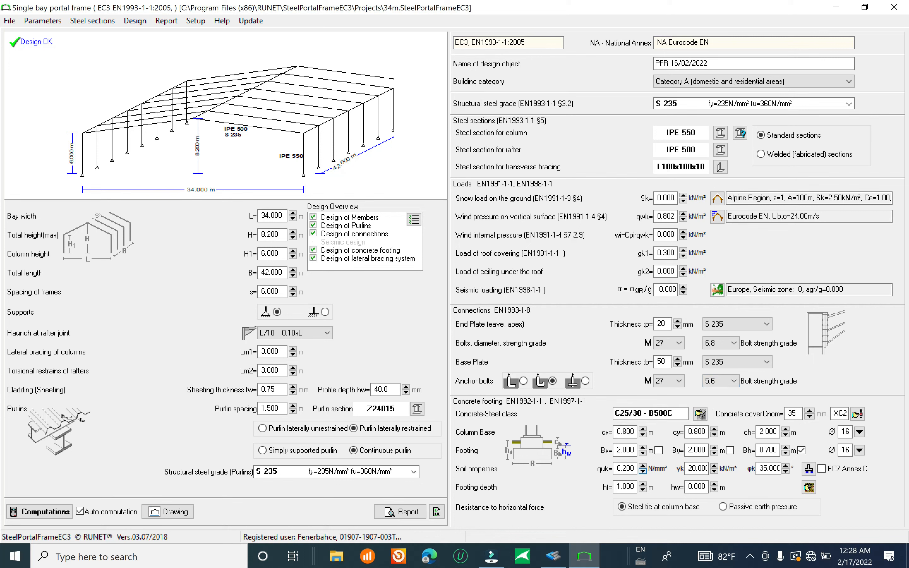
- Set the footing's resistance to horizontal force to passive earth pressure and check the table of soil properties
{"action": "left_click_drag", "start_coordinate": [621, 450], "coordinate": [631, 450]}
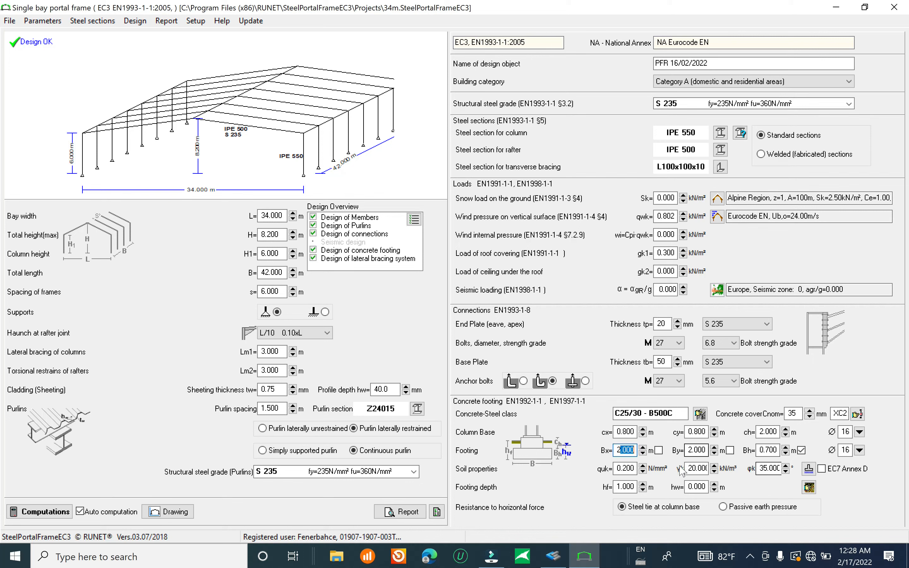
{"action": "left_click", "coordinate": [725, 510]}
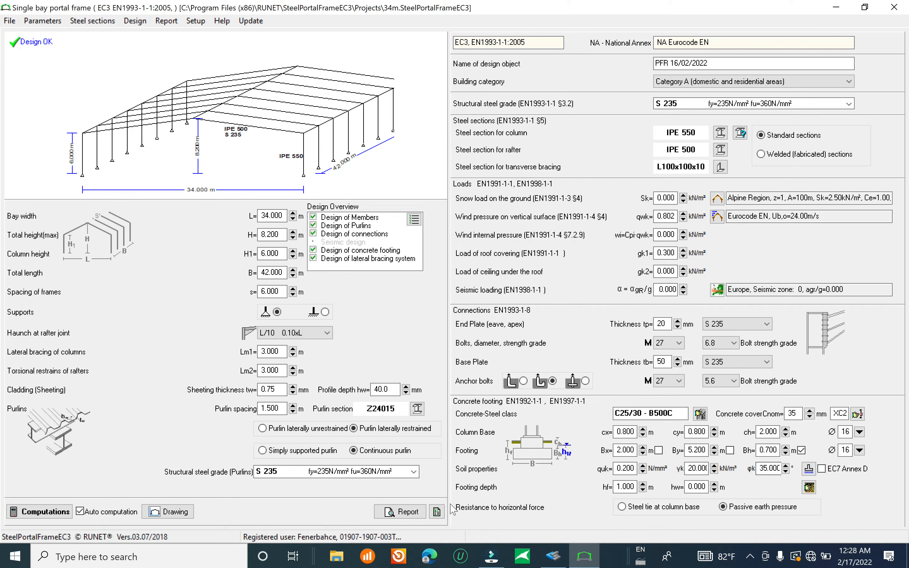
{"action": "left_click", "coordinate": [810, 489]}
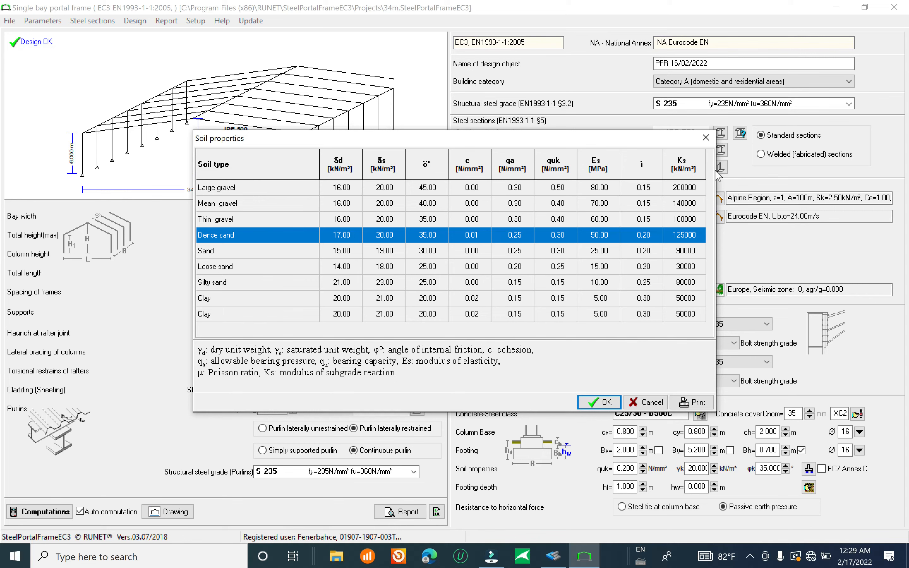
{"action": "left_click", "coordinate": [707, 137]}
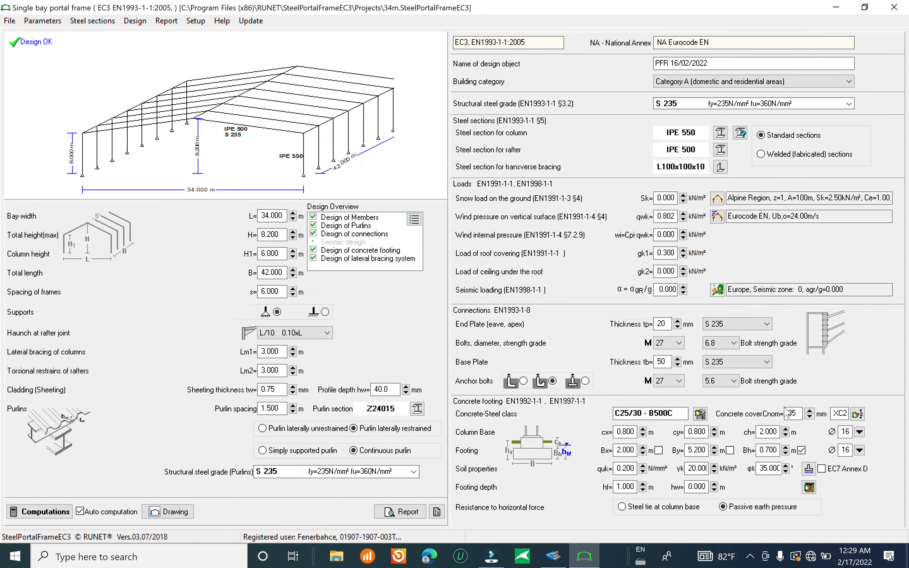
- Examine the soil properties, footing dimensions and footing loads in the soil bearing resistance calculation
{"action": "left_click", "coordinate": [809, 469]}
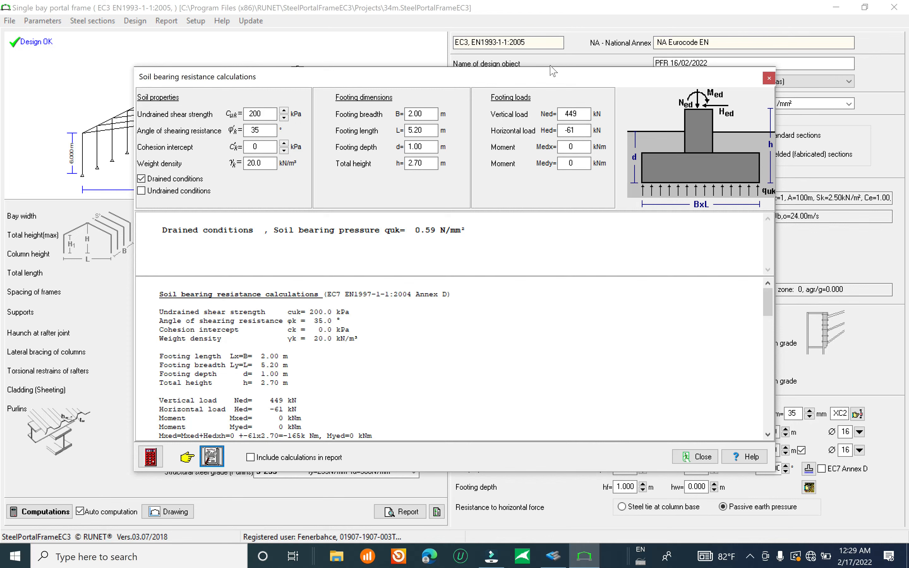
{"action": "left_click_drag", "start_coordinate": [550, 79], "coordinate": [222, 151]}
{"action": "left_click_drag", "start_coordinate": [306, 150], "coordinate": [571, 100]}
{"action": "double_click", "coordinate": [507, 135]}
{"action": "key", "text": "Tab"}
{"action": "key", "text": "Tab"}
{"action": "key", "text": "Tab"}
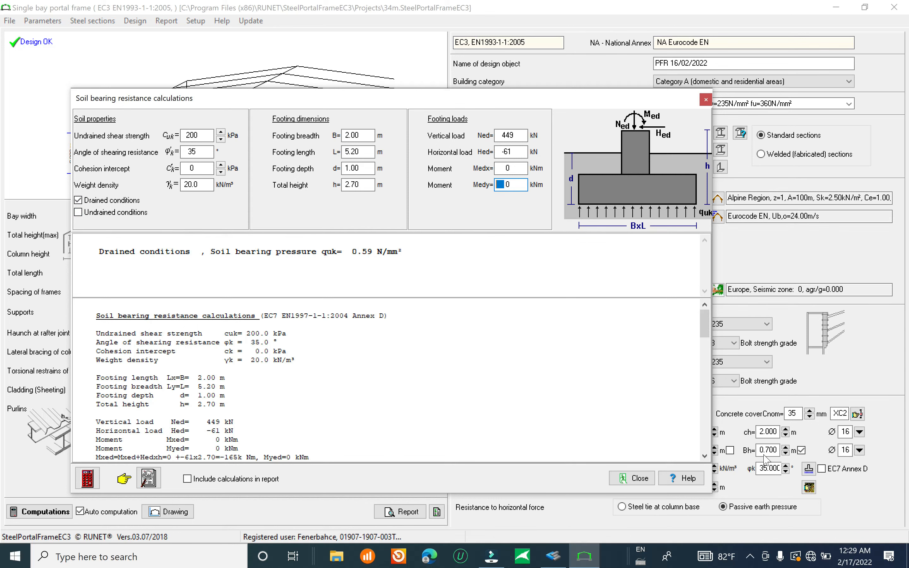
{"action": "left_click", "coordinate": [653, 475]}
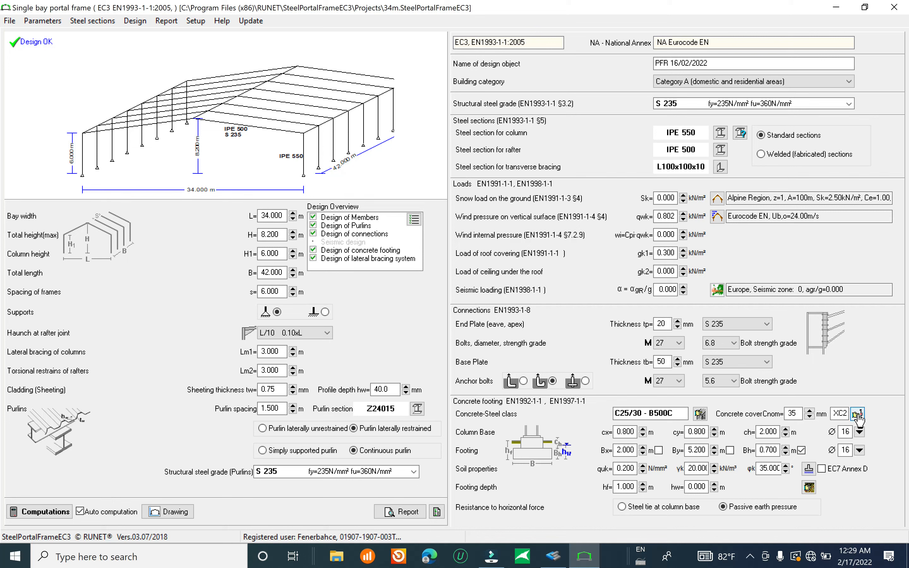
- Set the footing's concrete cover to 50 mm and enable the EC7 Annex D soil bearing calculation
{"action": "double_click", "coordinate": [796, 413]}
{"action": "type", "text": "50"}
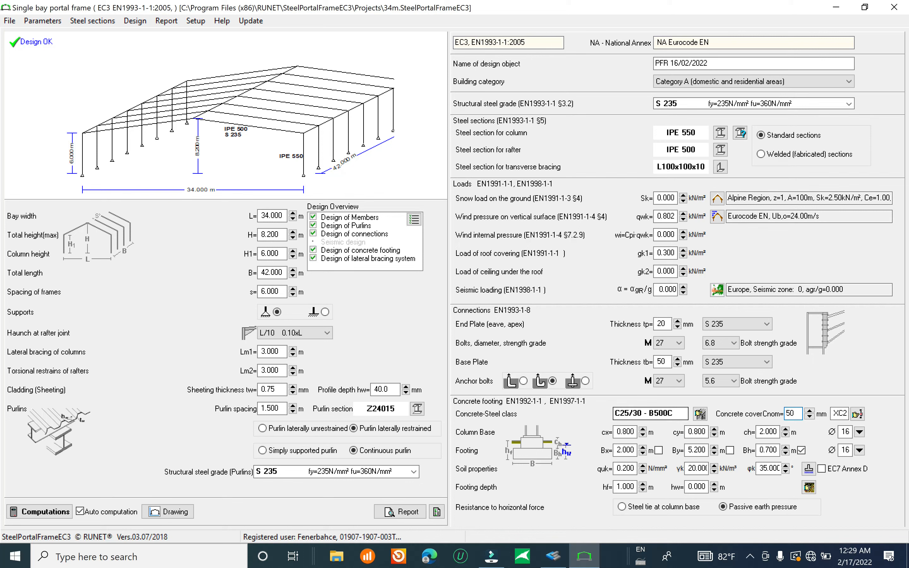
{"action": "left_click_drag", "start_coordinate": [643, 414], "coordinate": [615, 413]}
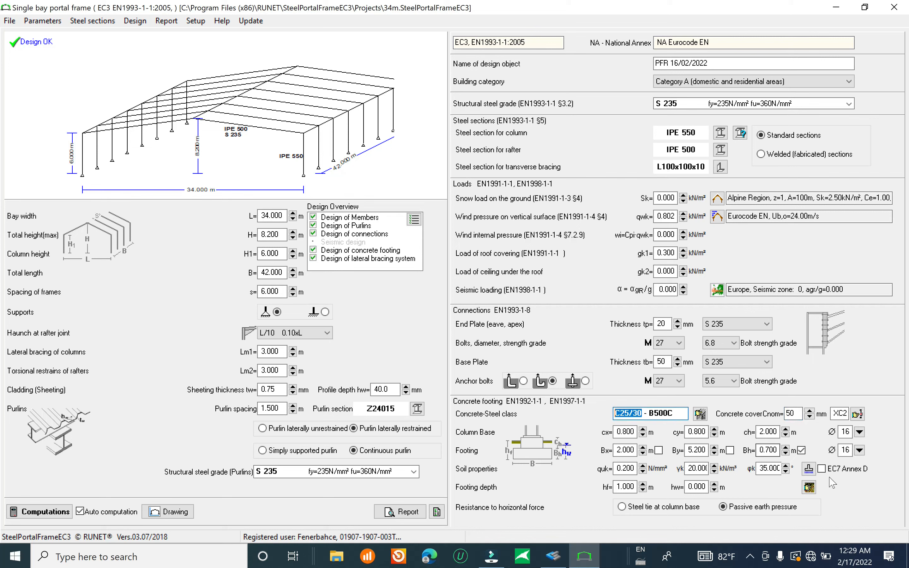
{"action": "left_click", "coordinate": [823, 469]}
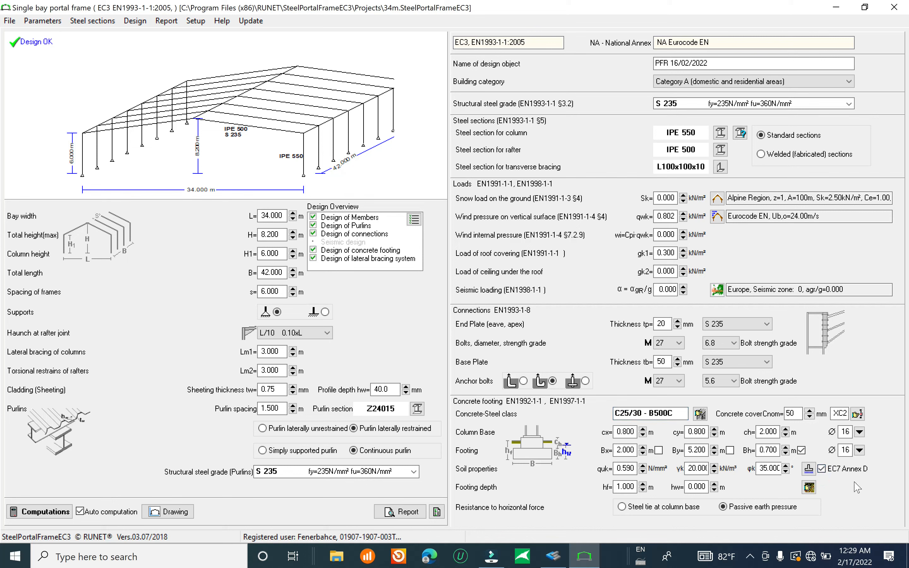
- Check the available bar diameters for the column base and set the footing's reinforcing steel class to S400
{"action": "left_click", "coordinate": [859, 432]}
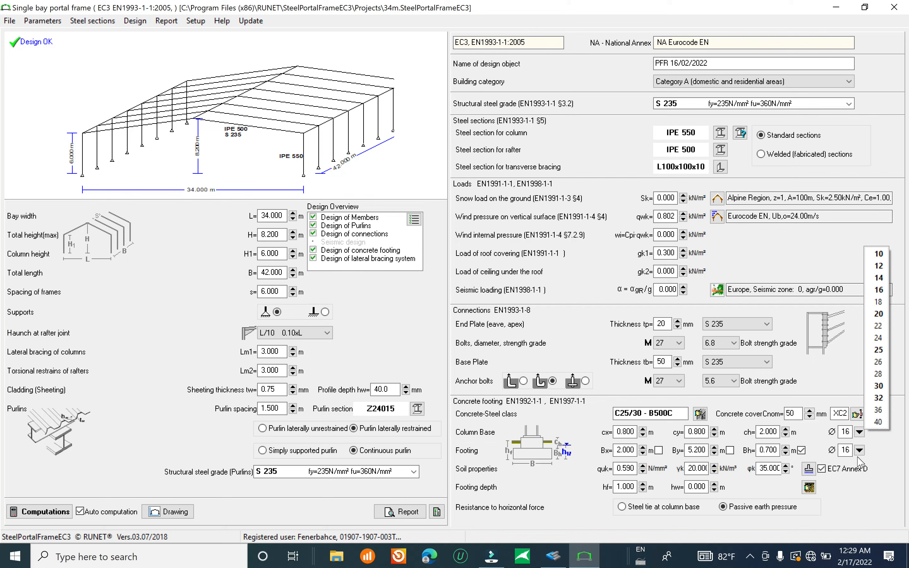
{"action": "left_click", "coordinate": [868, 485]}
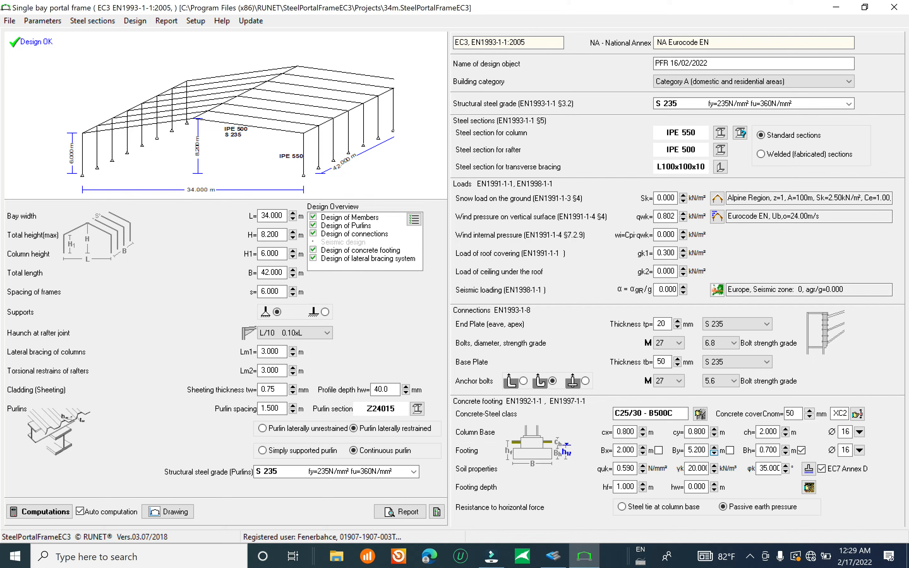
{"action": "left_click", "coordinate": [700, 414]}
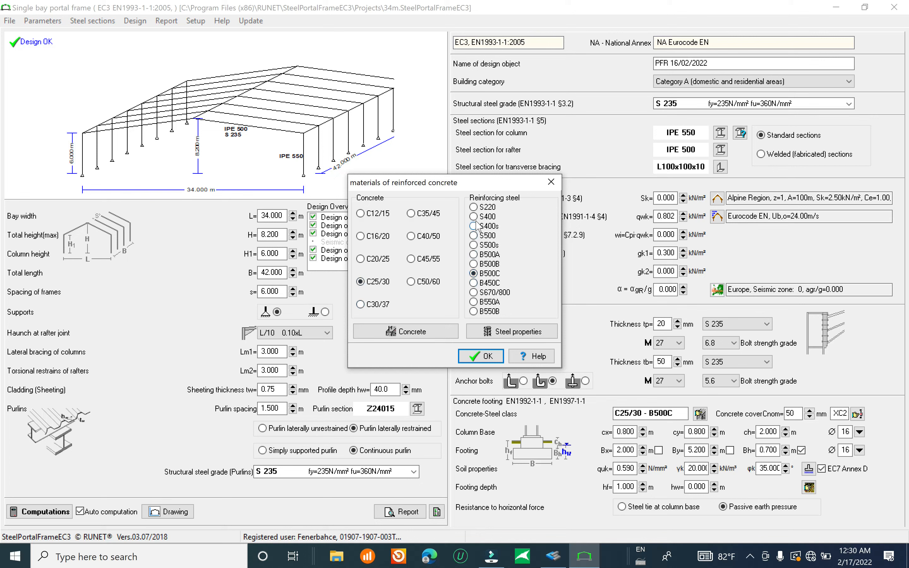
{"action": "left_click", "coordinate": [489, 283]}
{"action": "left_click", "coordinate": [489, 357]}
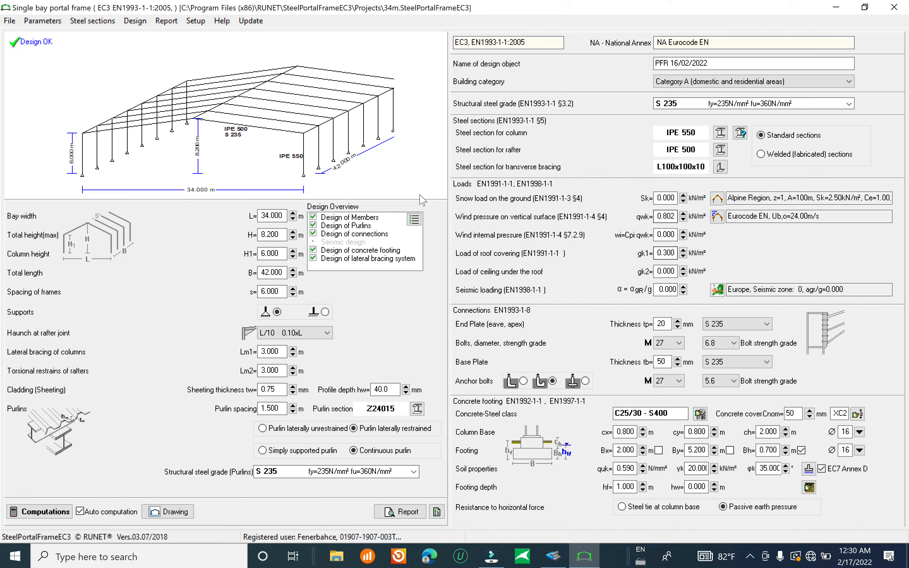
- Run the computations and open the design report preview in a maximized window
{"action": "left_click", "coordinate": [37, 512]}
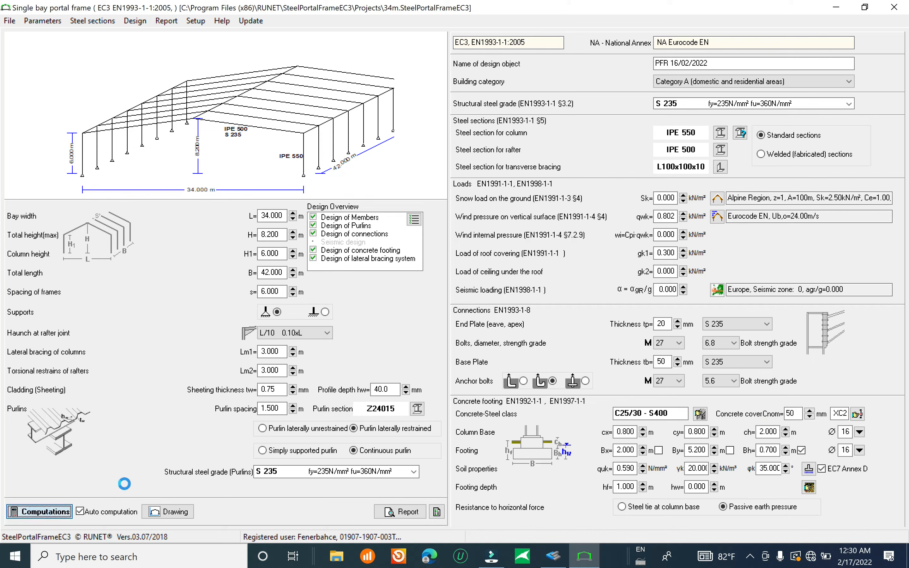
{"action": "left_click", "coordinate": [399, 510]}
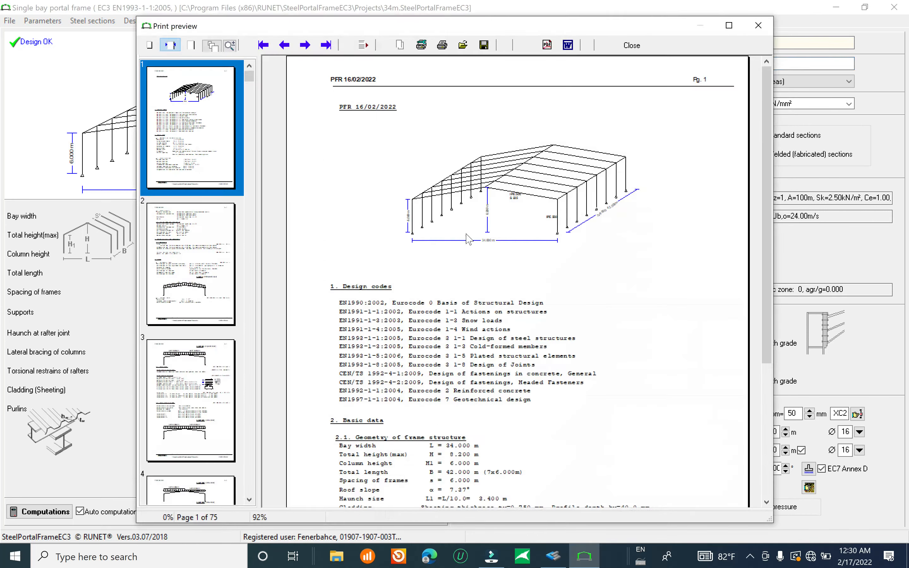
{"action": "left_click", "coordinate": [729, 25]}
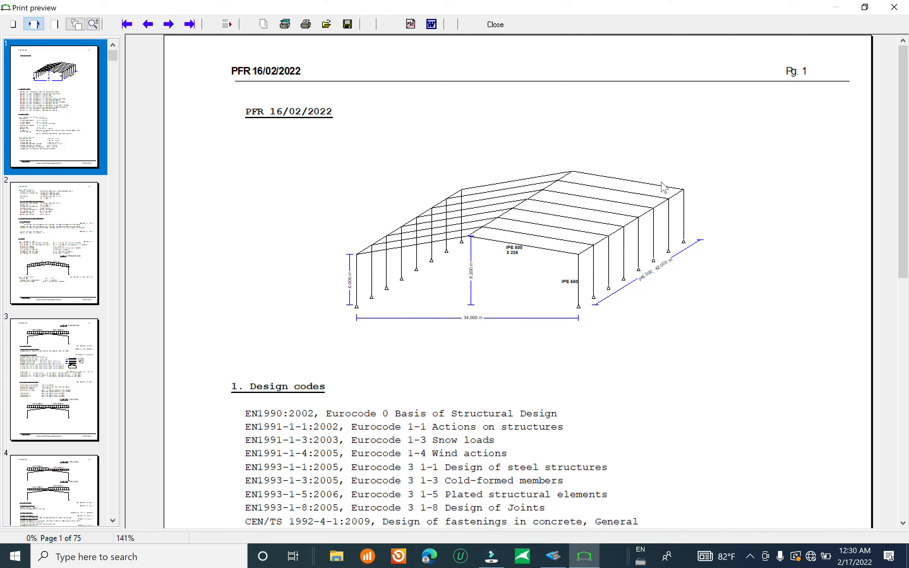
- Export all pages of the design report to PDF and maximize the opened document
{"action": "left_click", "coordinate": [411, 24]}
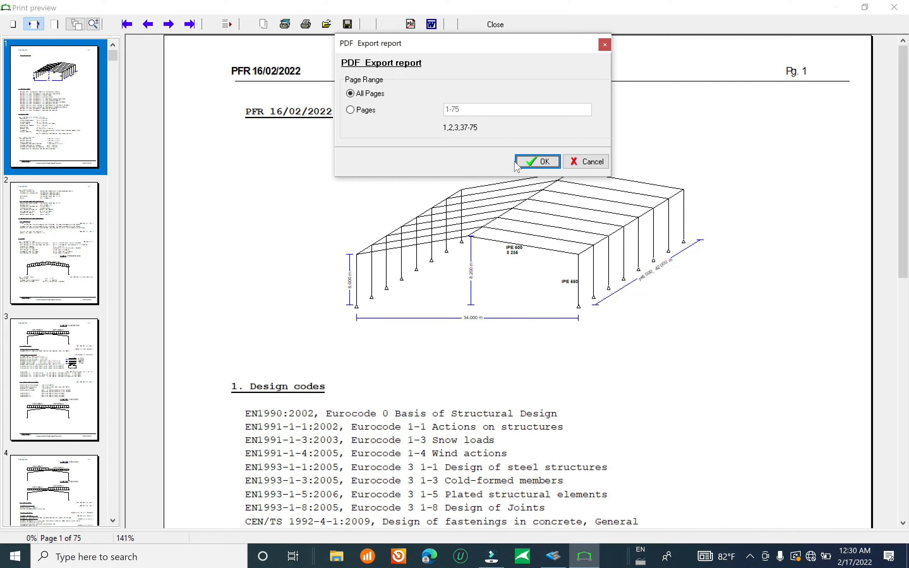
{"action": "left_click", "coordinate": [533, 163]}
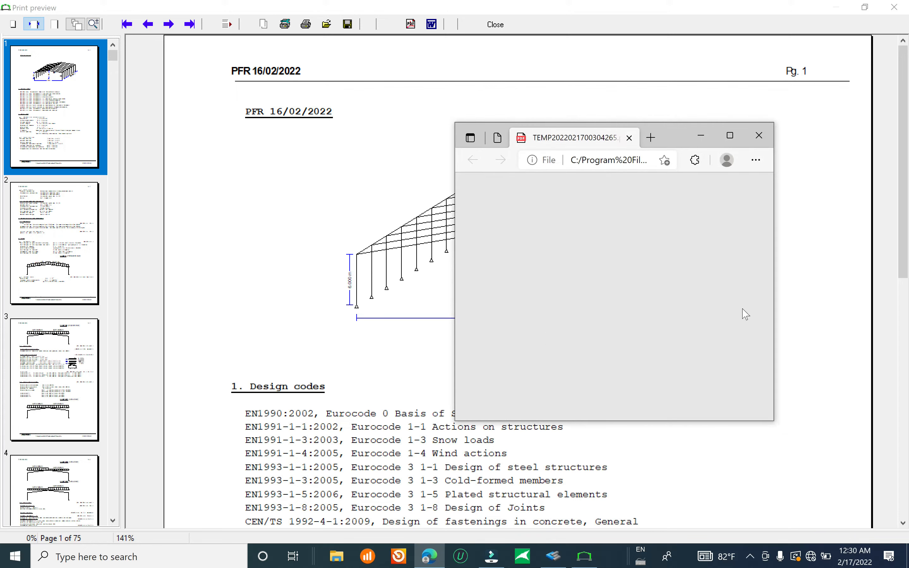
{"action": "left_click", "coordinate": [731, 136]}
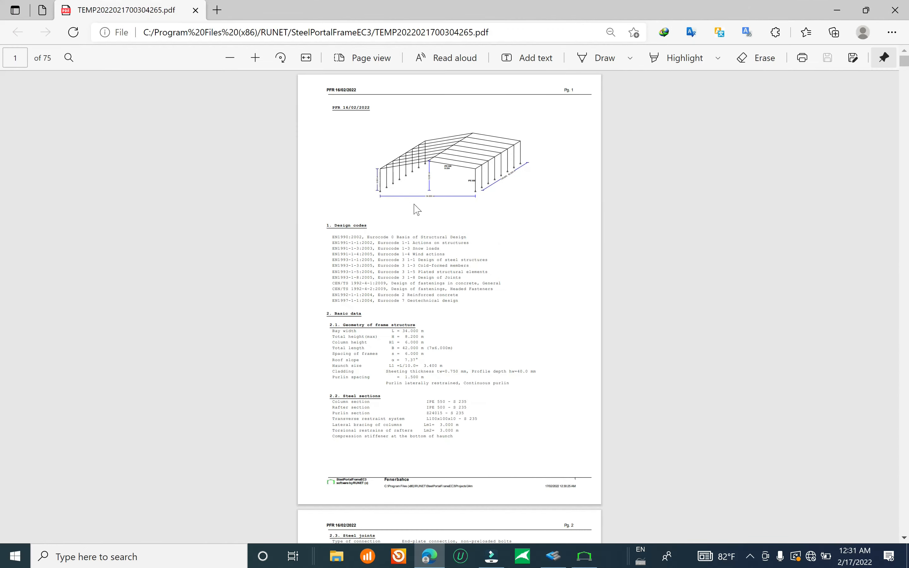
- Examine the 3D frame drawing on page 1 of the report, with its dimensions and steel sections, enlarged
{"action": "scroll", "coordinate": [448, 151], "scroll_direction": "up", "scroll_amount": 5, "text": "ctrl"}
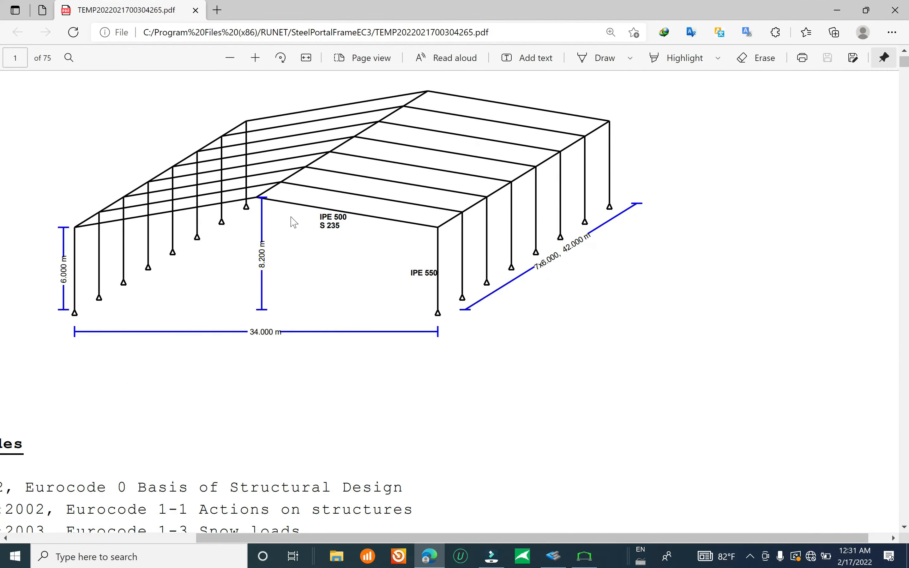
{"action": "scroll", "coordinate": [291, 219], "scroll_direction": "up", "scroll_amount": 1, "text": "ctrl"}
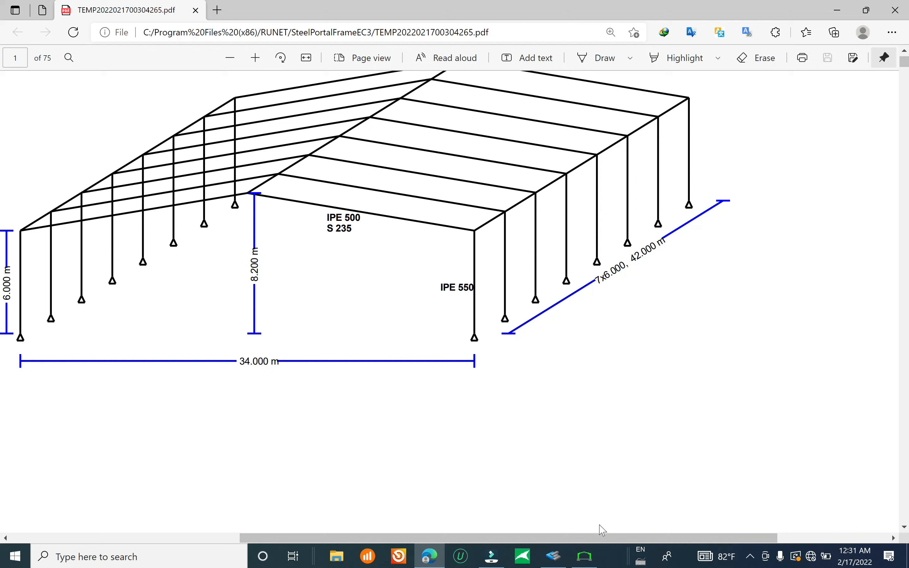
{"action": "left_click_drag", "start_coordinate": [592, 536], "coordinate": [487, 536]}
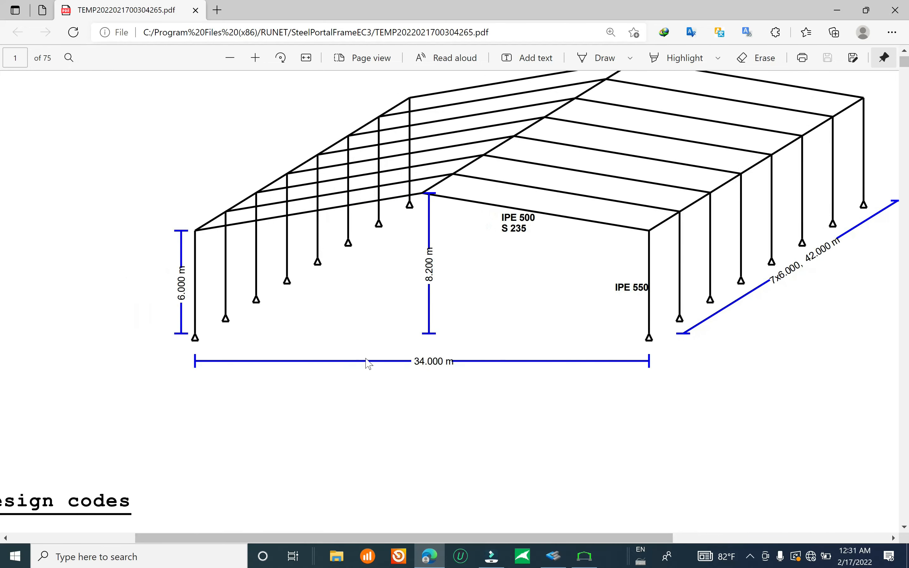
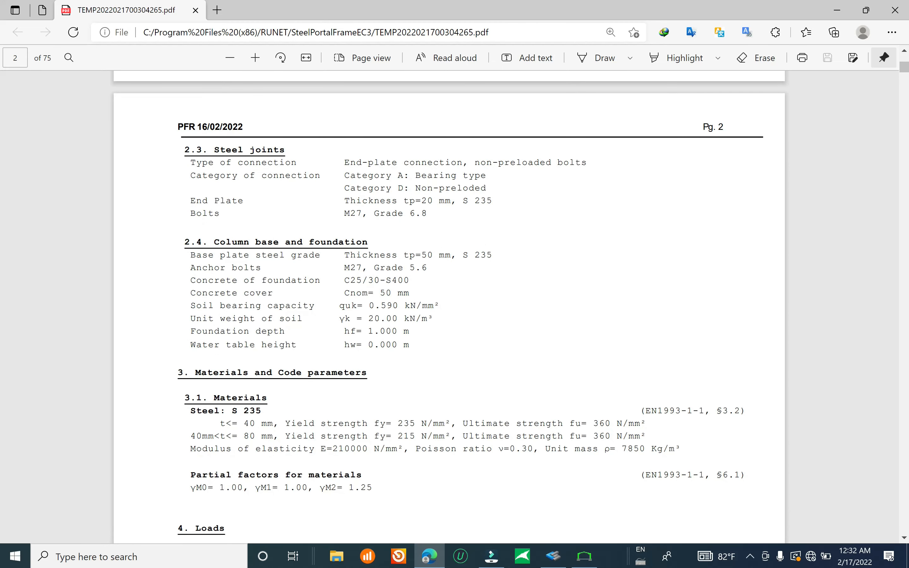
- Review the report's materials, permanent load, imposed load and snow load sections with their load diagrams on pages 2 to 4
{"action": "scroll", "coordinate": [449, 306], "scroll_direction": "down", "scroll_amount": 7}
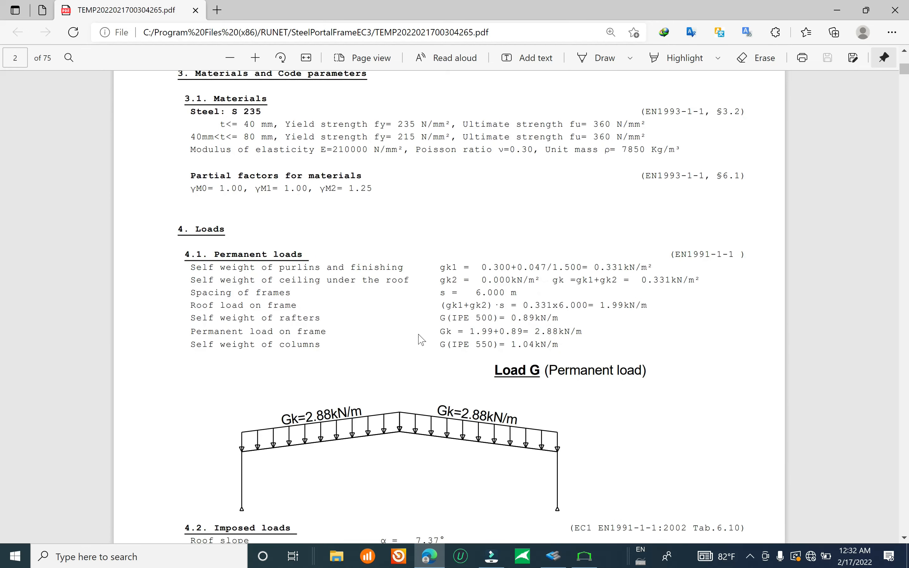
{"action": "scroll", "coordinate": [422, 340], "scroll_direction": "down", "scroll_amount": 3}
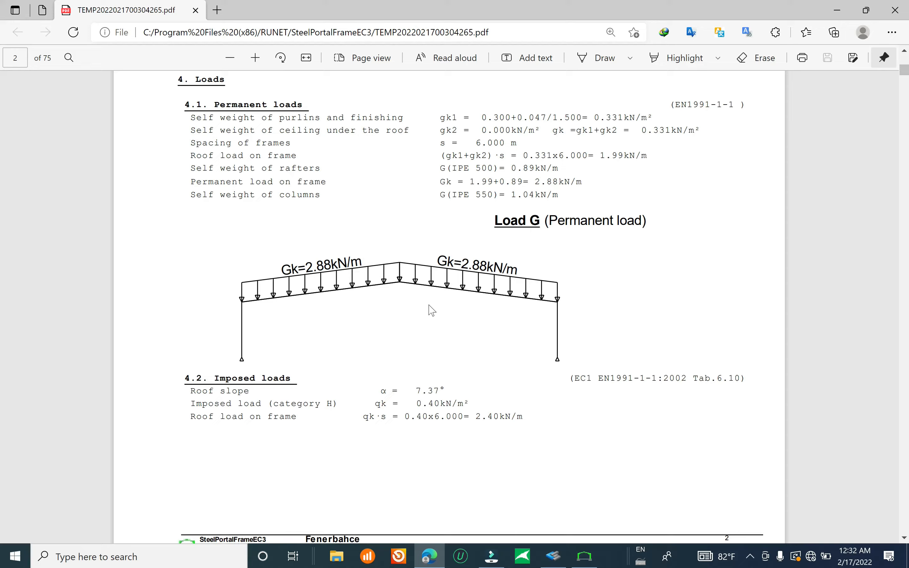
{"action": "scroll", "coordinate": [432, 310], "scroll_direction": "down", "scroll_amount": 10}
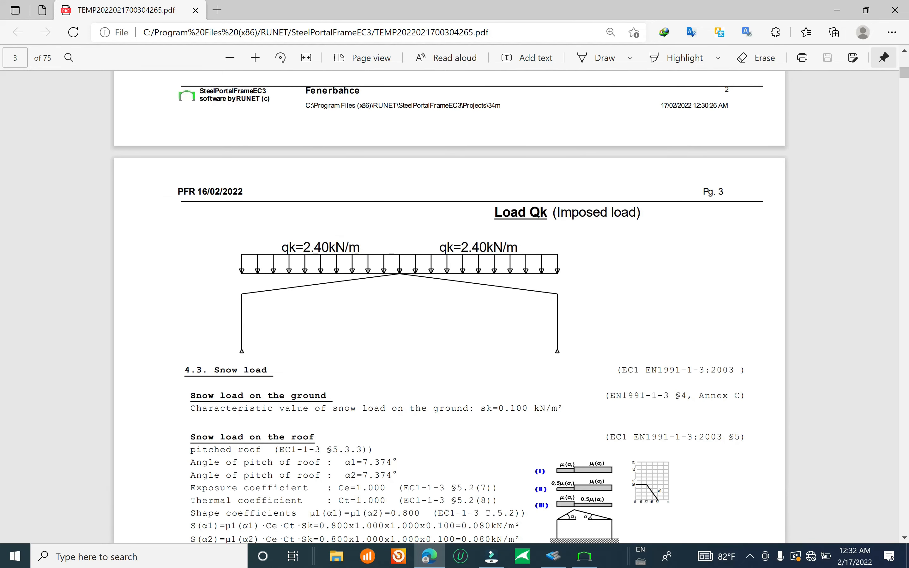
{"action": "scroll", "coordinate": [395, 320], "scroll_direction": "down", "scroll_amount": 5}
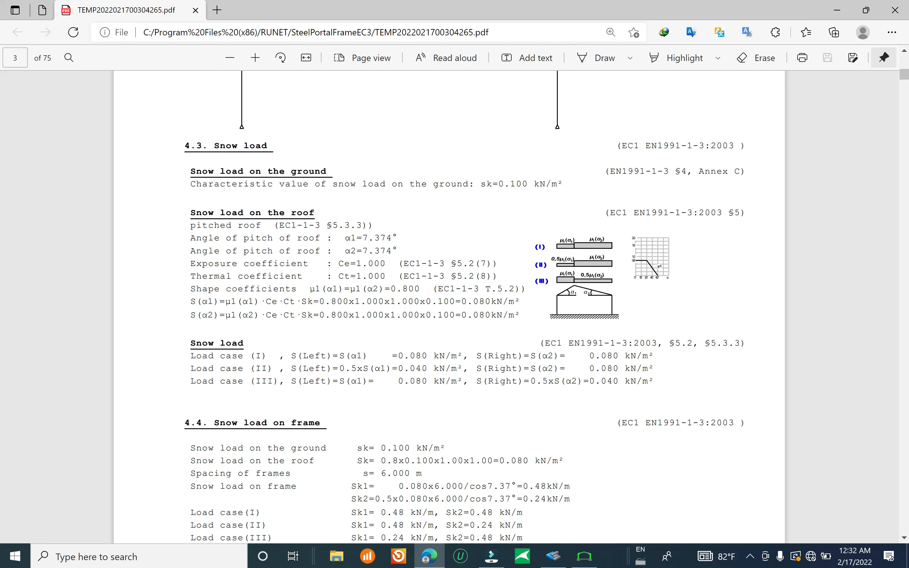
{"action": "scroll", "coordinate": [432, 301], "scroll_direction": "down", "scroll_amount": 5}
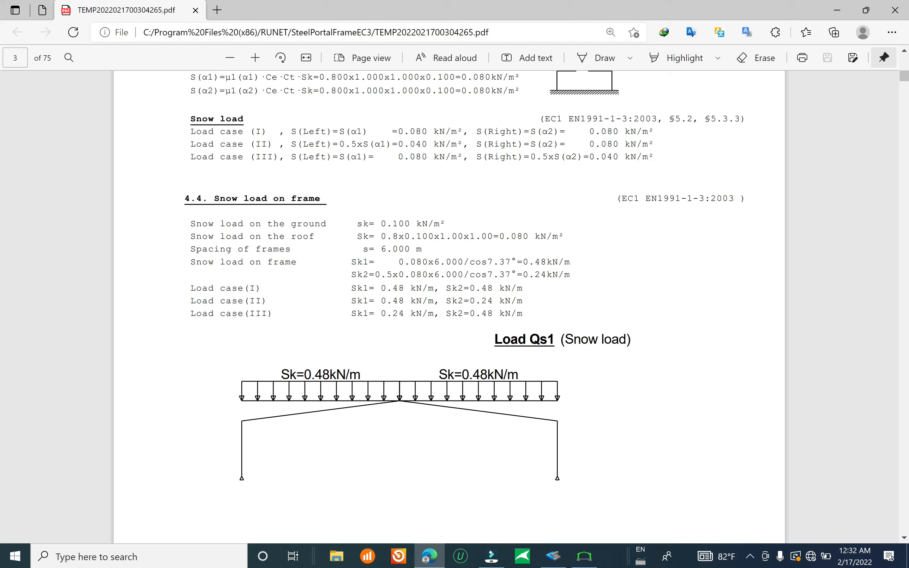
{"action": "scroll", "coordinate": [381, 366], "scroll_direction": "down", "scroll_amount": 2}
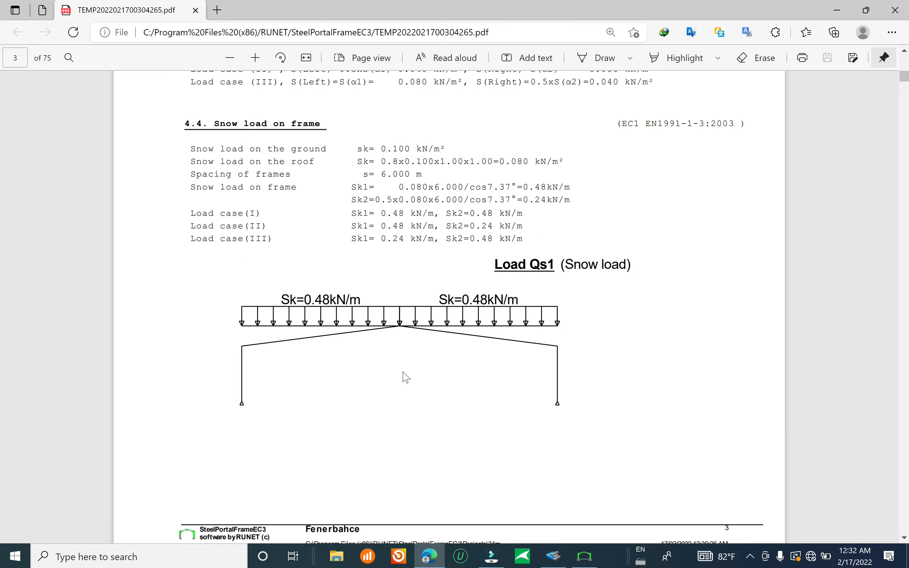
{"action": "scroll", "coordinate": [425, 328], "scroll_direction": "down", "scroll_amount": 15}
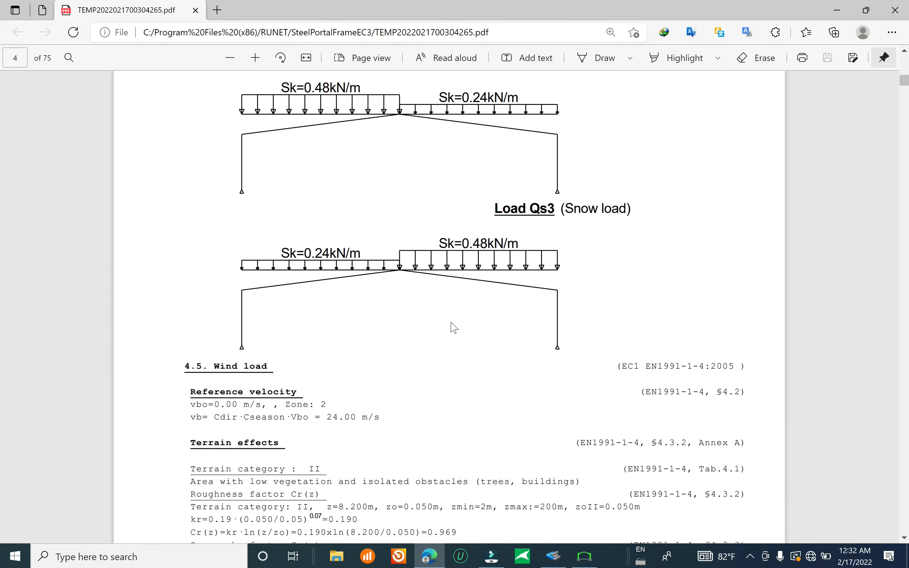
{"action": "scroll", "coordinate": [452, 332], "scroll_direction": "up", "scroll_amount": 8}
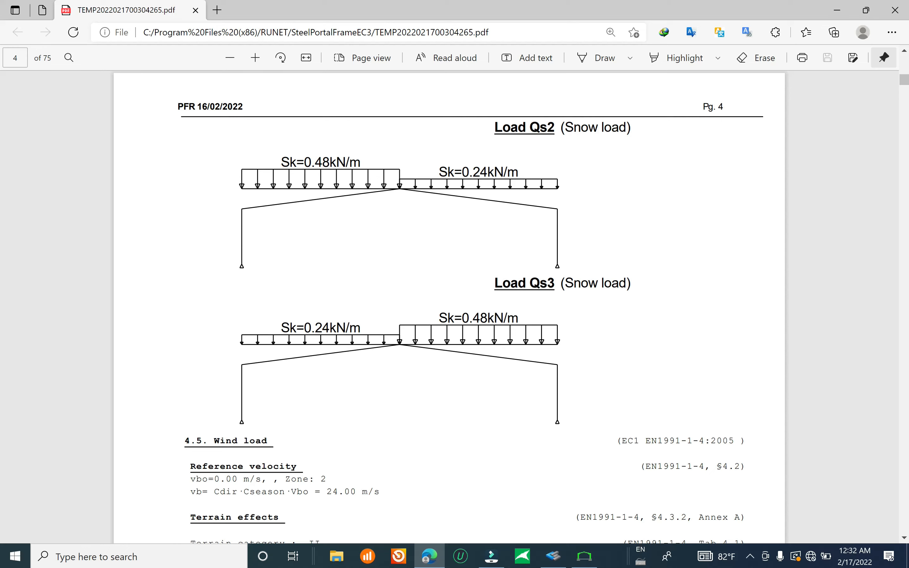
- Review the wind load calculation, from terrain effects and pressure coefficients to the wind load diagram on the frame
{"action": "scroll", "coordinate": [466, 417], "scroll_direction": "down", "scroll_amount": 10}
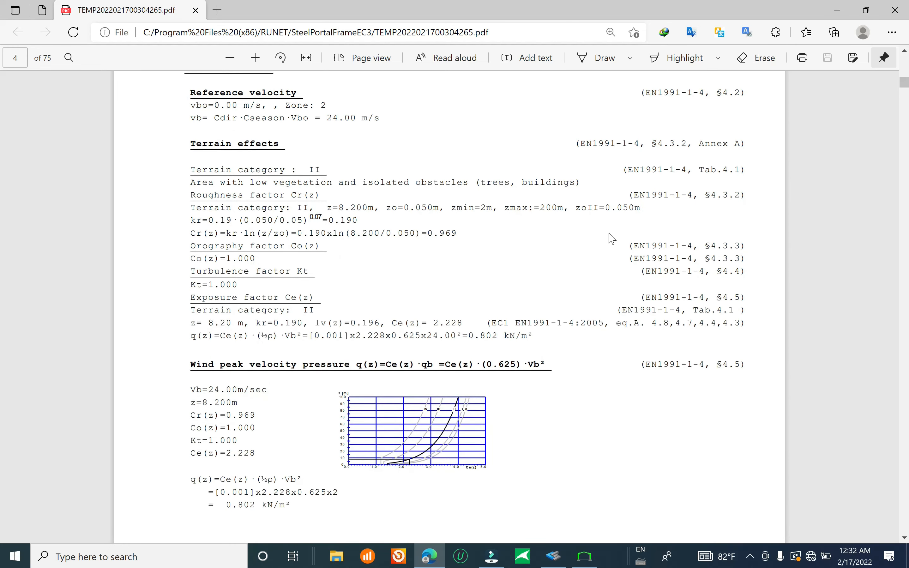
{"action": "scroll", "coordinate": [473, 377], "scroll_direction": "down", "scroll_amount": 15}
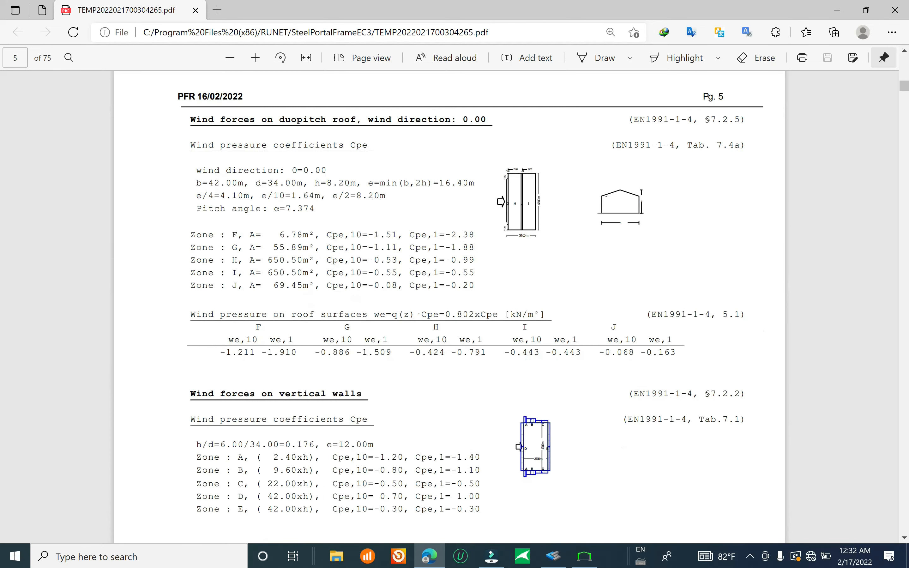
{"action": "scroll", "coordinate": [402, 295], "scroll_direction": "down", "scroll_amount": 2}
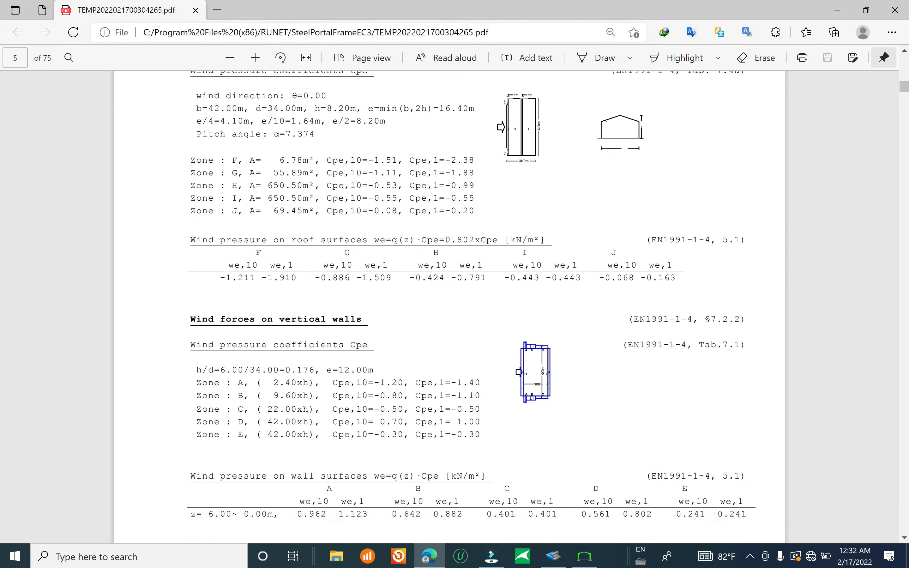
{"action": "scroll", "coordinate": [457, 315], "scroll_direction": "down", "scroll_amount": 15}
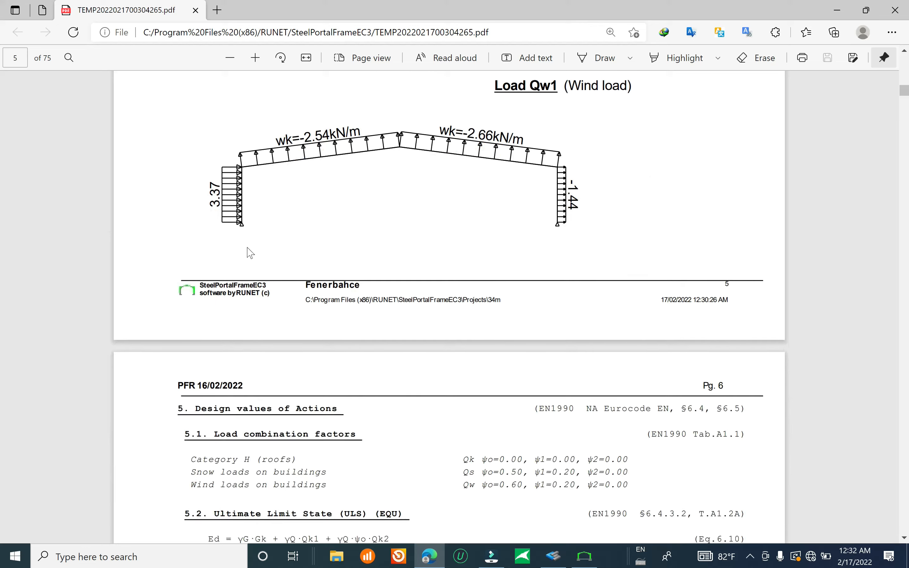
{"action": "scroll", "coordinate": [250, 252], "scroll_direction": "up", "scroll_amount": 4}
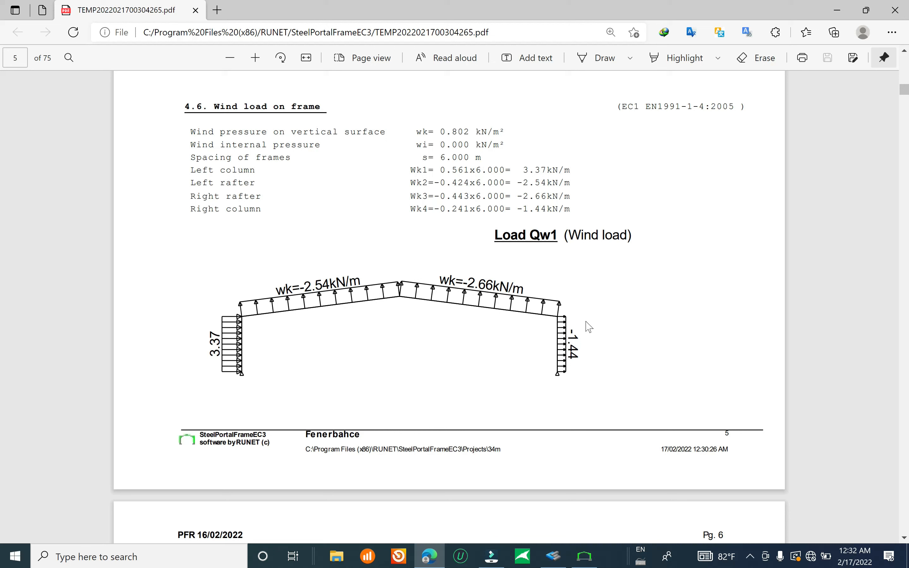
{"action": "scroll", "coordinate": [512, 345], "scroll_direction": "down", "scroll_amount": 10}
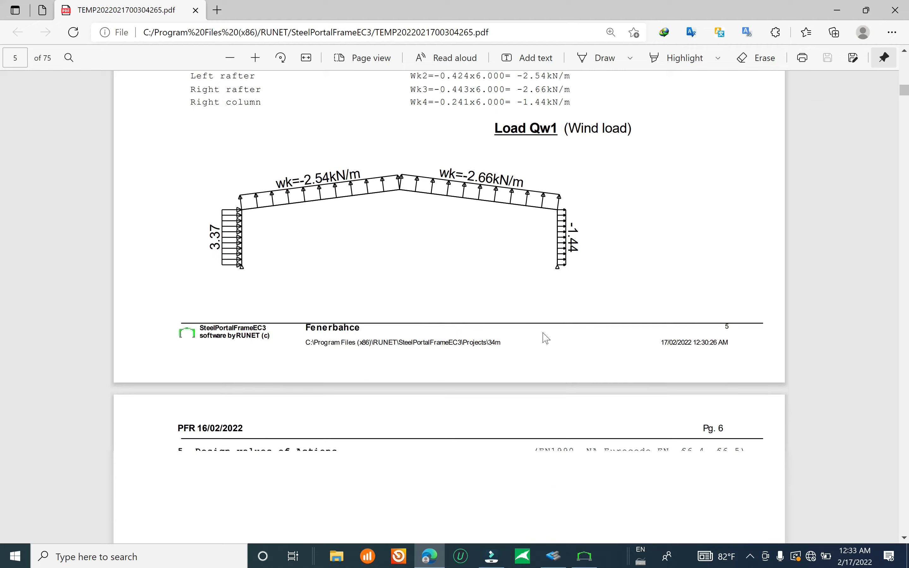
{"action": "scroll", "coordinate": [581, 336], "scroll_direction": "up", "scroll_amount": 6}
- Read through the design values of actions and the ULS, SLS and seismic load combinations in section 5
{"action": "scroll", "coordinate": [481, 319], "scroll_direction": "down", "scroll_amount": 10}
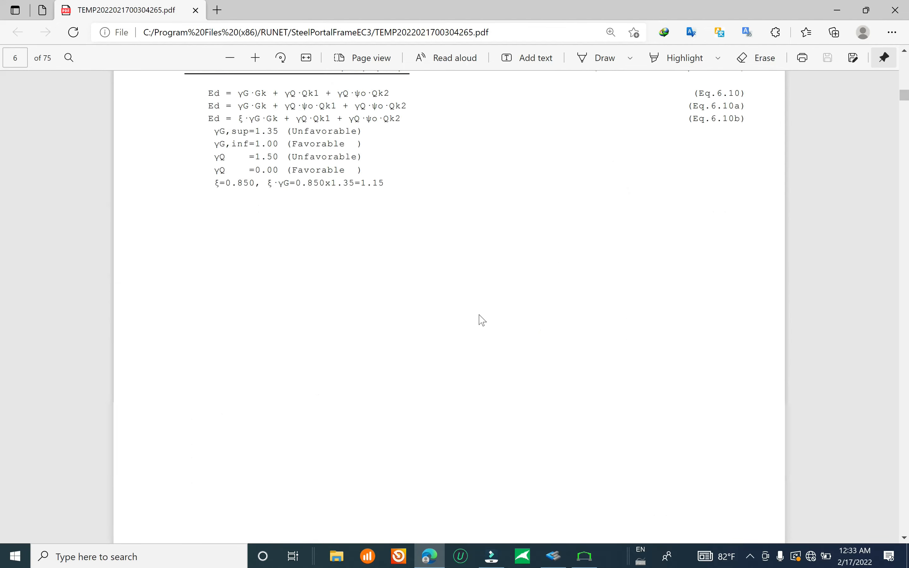
{"action": "scroll", "coordinate": [339, 300], "scroll_direction": "down", "scroll_amount": 3}
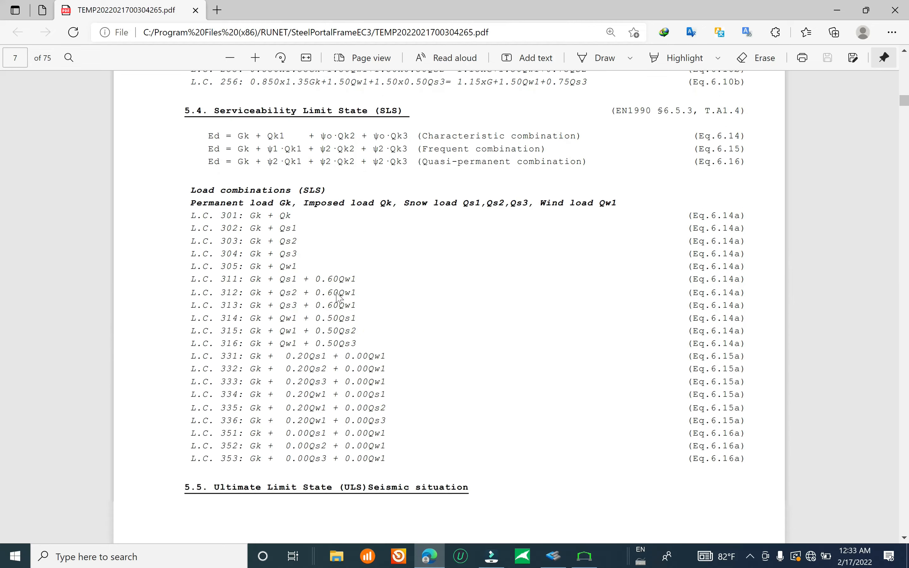
{"action": "scroll", "coordinate": [278, 238], "scroll_direction": "down", "scroll_amount": 4}
{"action": "scroll", "coordinate": [300, 245], "scroll_direction": "down", "scroll_amount": 3, "text": "ctrl"}
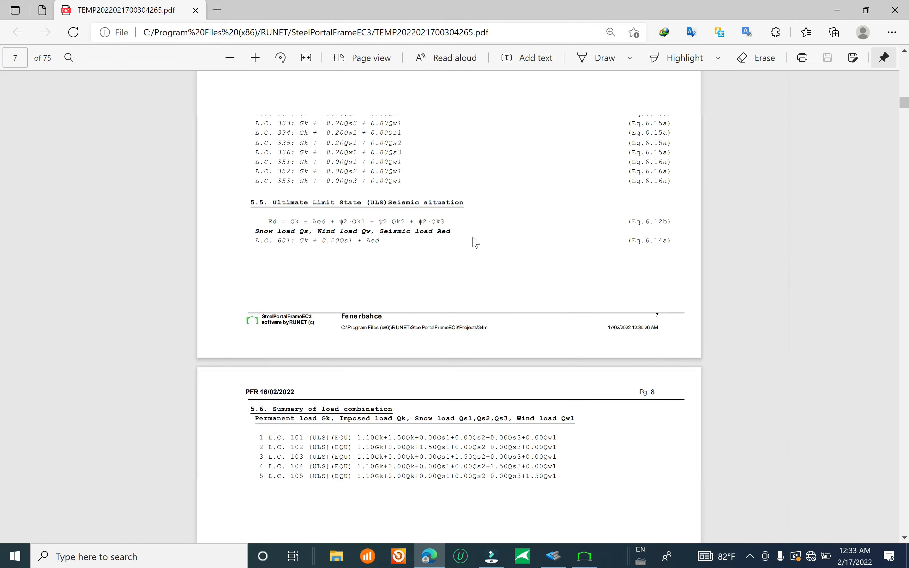
{"action": "scroll", "coordinate": [399, 211], "scroll_direction": "down", "scroll_amount": 12}
- Skip ahead to section 13 and examine the rafter's ultimate limit state verification and bending moment diagram
{"action": "left_click_drag", "start_coordinate": [906, 113], "coordinate": [897, 283]}
{"action": "scroll", "coordinate": [808, 253], "scroll_direction": "down", "scroll_amount": 4}
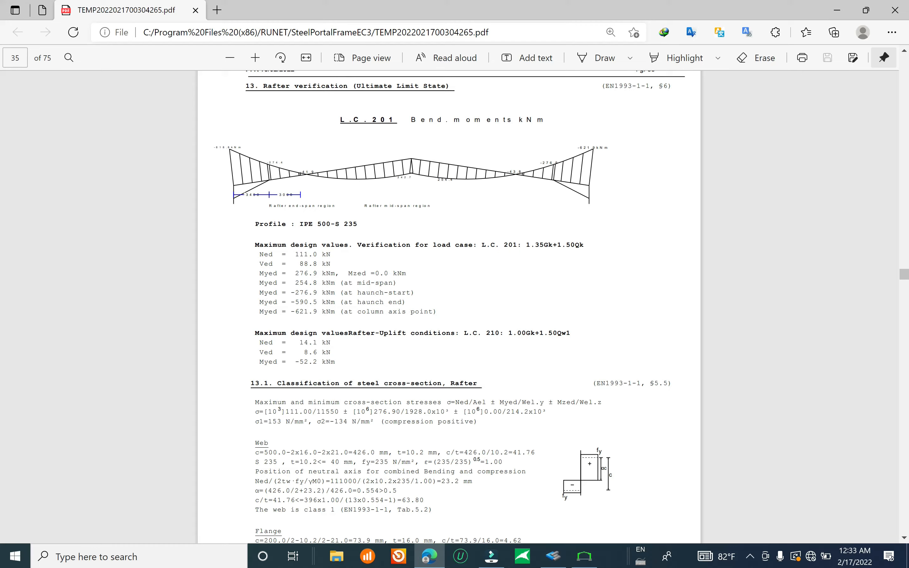
{"action": "scroll", "coordinate": [506, 288], "scroll_direction": "down", "scroll_amount": 19}
- Go to section 18 and inspect the column base connection's design forces, plate and bolt layout, and bolt resistances
{"action": "left_click_drag", "start_coordinate": [908, 287], "coordinate": [901, 409]}
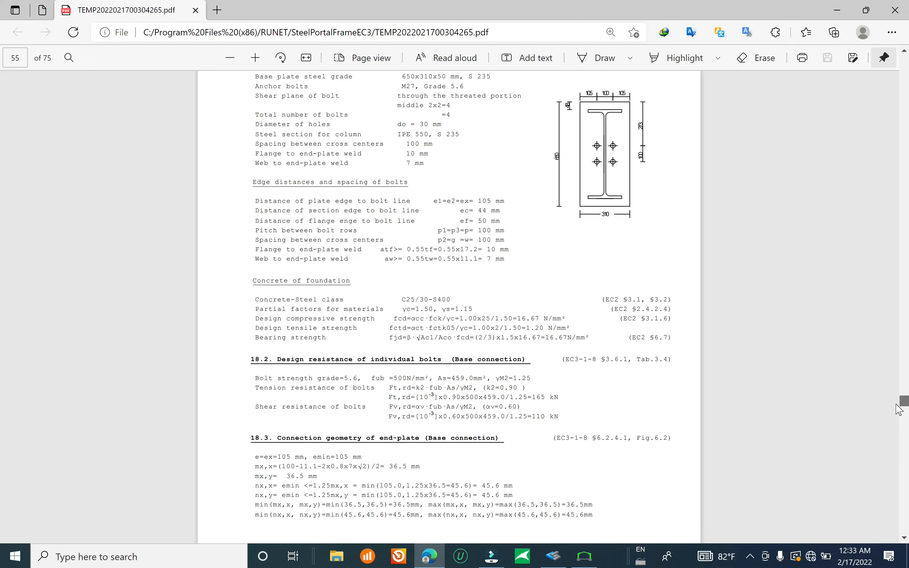
{"action": "scroll", "coordinate": [560, 340], "scroll_direction": "down", "scroll_amount": 3}
{"action": "scroll", "coordinate": [558, 340], "scroll_direction": "up", "scroll_amount": 8}
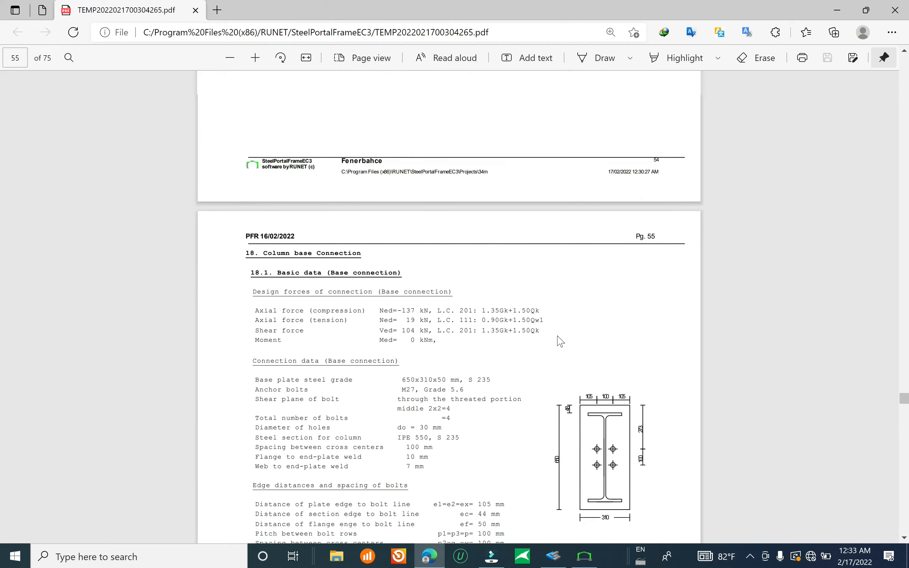
{"action": "scroll", "coordinate": [563, 345], "scroll_direction": "down", "scroll_amount": 10}
{"action": "scroll", "coordinate": [607, 329], "scroll_direction": "up", "scroll_amount": 10}
{"action": "scroll", "coordinate": [552, 291], "scroll_direction": "down", "scroll_amount": 5}
{"action": "scroll", "coordinate": [552, 291], "scroll_direction": "down", "scroll_amount": 3}
- Go back to section 17 and inspect the eave connection's design forces, bolt layout and end-plate geometry
{"action": "scroll", "coordinate": [633, 341], "scroll_direction": "up", "scroll_amount": 15}
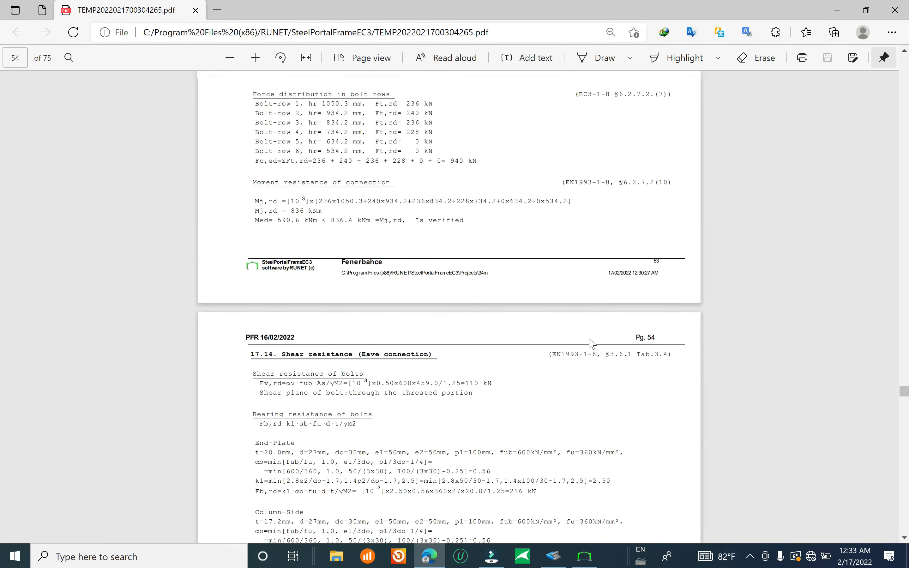
{"action": "scroll", "coordinate": [616, 355], "scroll_direction": "up", "scroll_amount": 15}
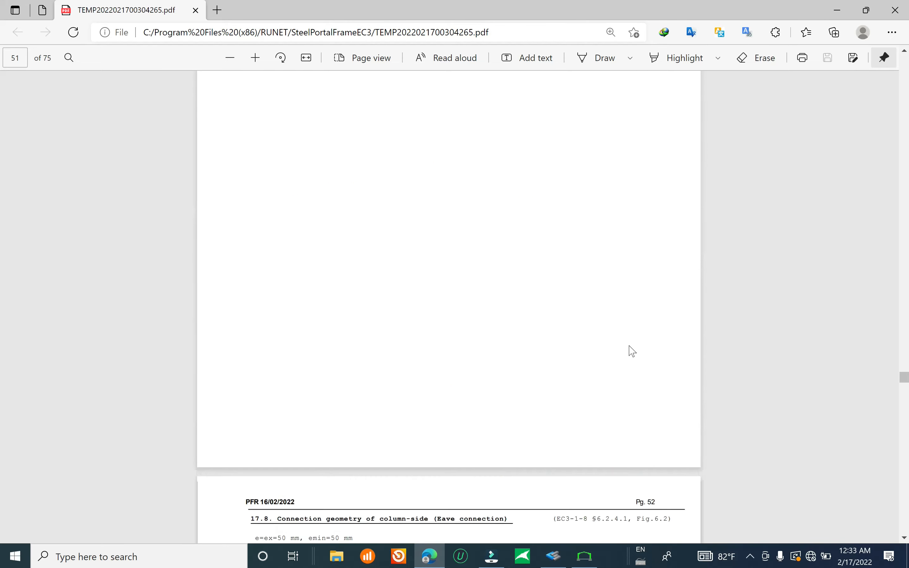
{"action": "scroll", "coordinate": [630, 349], "scroll_direction": "up", "scroll_amount": 12}
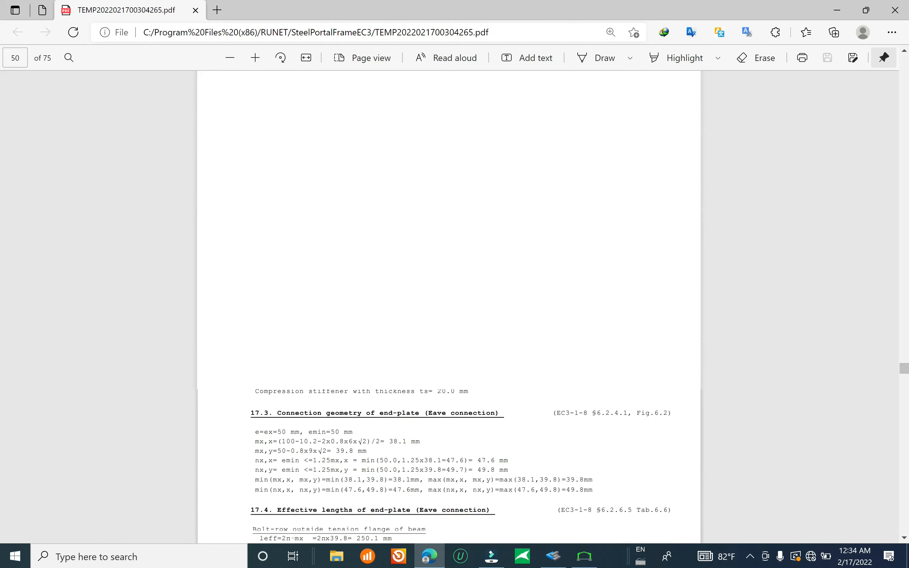
{"action": "scroll", "coordinate": [633, 332], "scroll_direction": "up", "scroll_amount": 1}
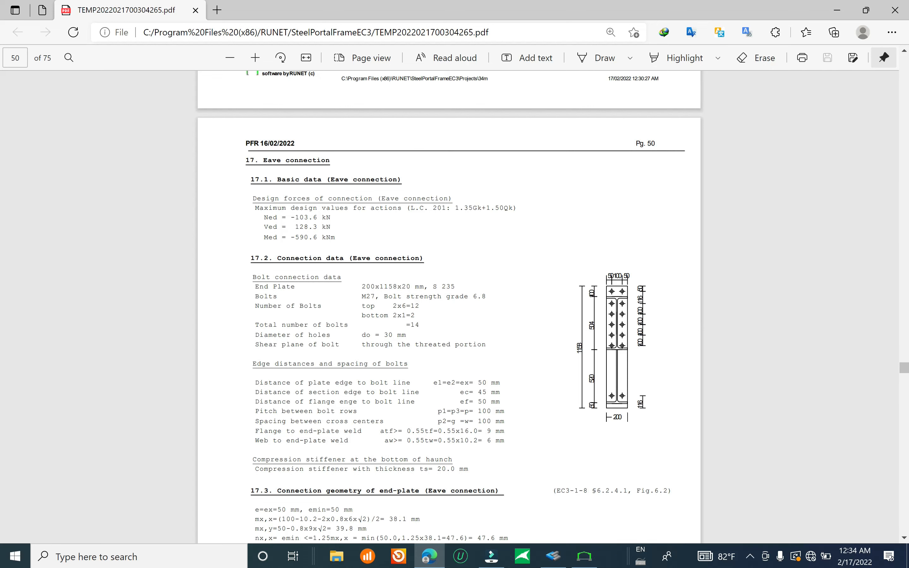
{"action": "scroll", "coordinate": [514, 316], "scroll_direction": "up", "scroll_amount": 10}
{"action": "scroll", "coordinate": [596, 335], "scroll_direction": "down", "scroll_amount": 12}
- Advance to the concrete footing design in section 19 and review its loads, dimensions, materials, partial factors and sliding check
{"action": "scroll", "coordinate": [2, 374], "scroll_direction": "down", "scroll_amount": 20}
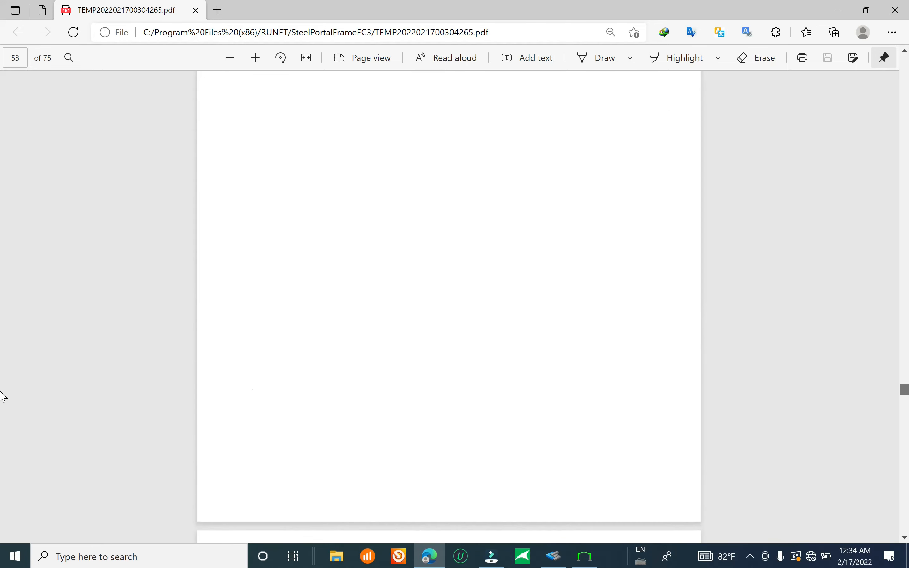
{"action": "scroll", "coordinate": [1, 404], "scroll_direction": "down", "scroll_amount": 20}
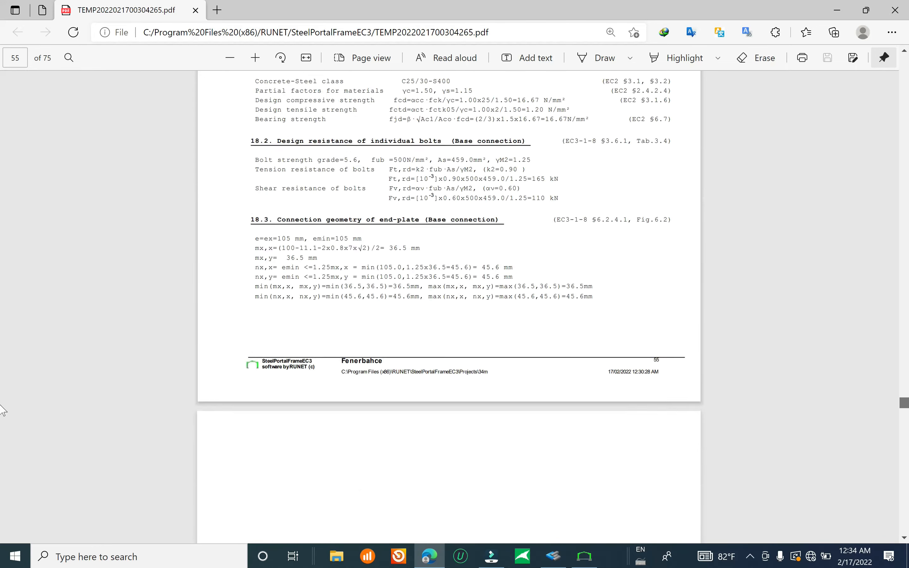
{"action": "scroll", "coordinate": [2, 418], "scroll_direction": "down", "scroll_amount": 20}
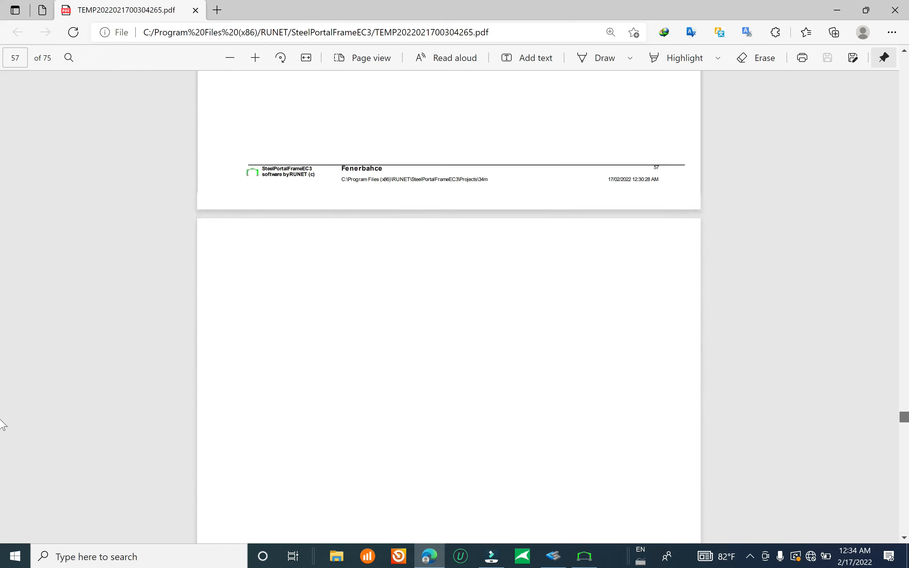
{"action": "scroll", "coordinate": [437, 242], "scroll_direction": "up", "scroll_amount": 4}
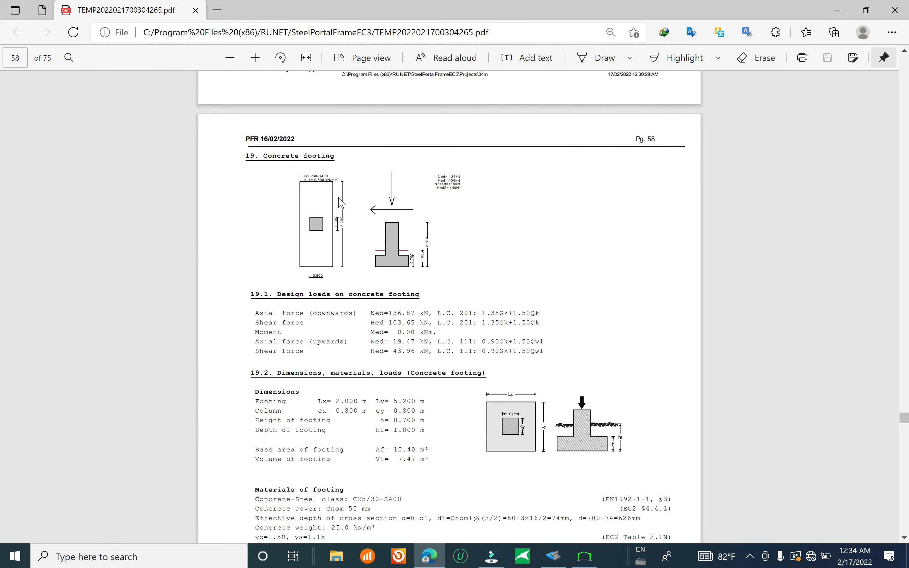
{"action": "scroll", "coordinate": [309, 233], "scroll_direction": "up", "scroll_amount": 2}
{"action": "scroll", "coordinate": [422, 193], "scroll_direction": "down", "scroll_amount": 10}
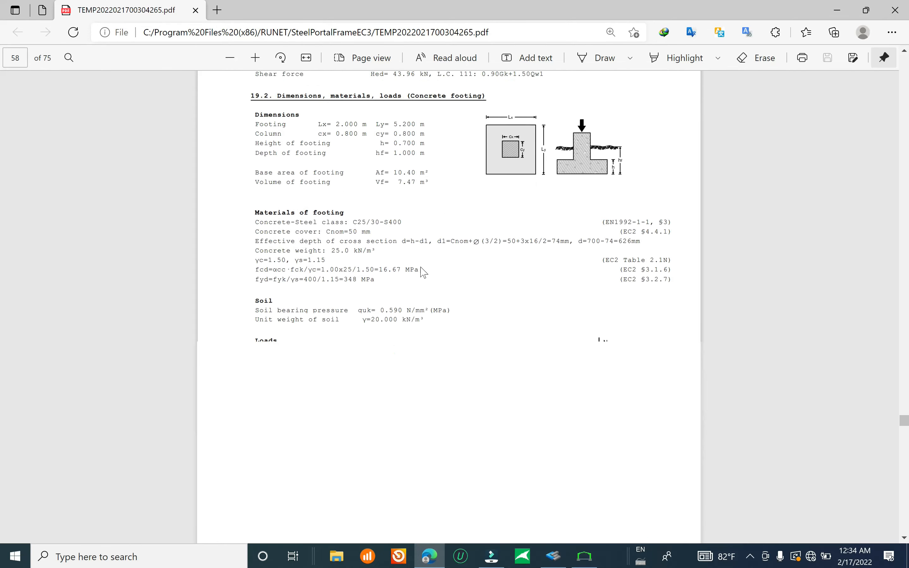
{"action": "scroll", "coordinate": [517, 346], "scroll_direction": "down", "scroll_amount": 20}
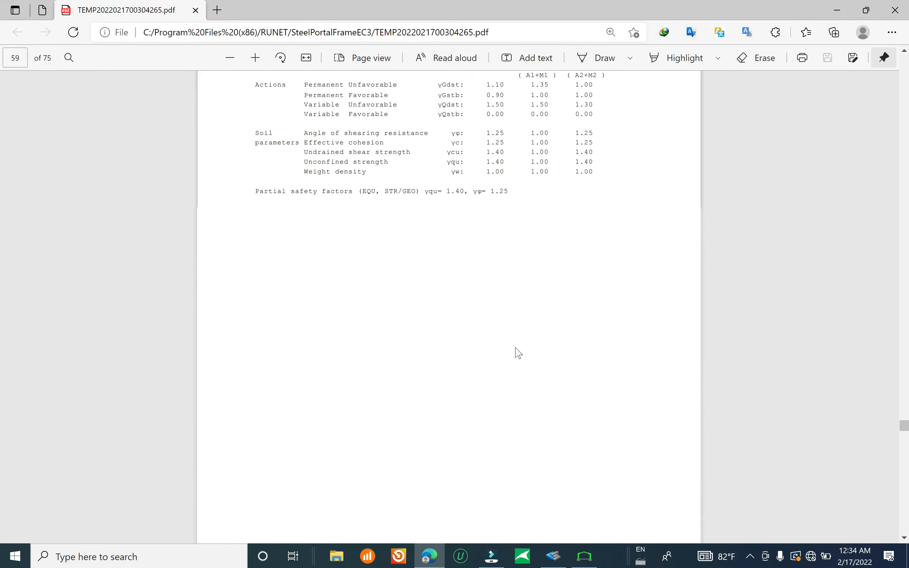
{"action": "scroll", "coordinate": [518, 330], "scroll_direction": "down", "scroll_amount": 20}
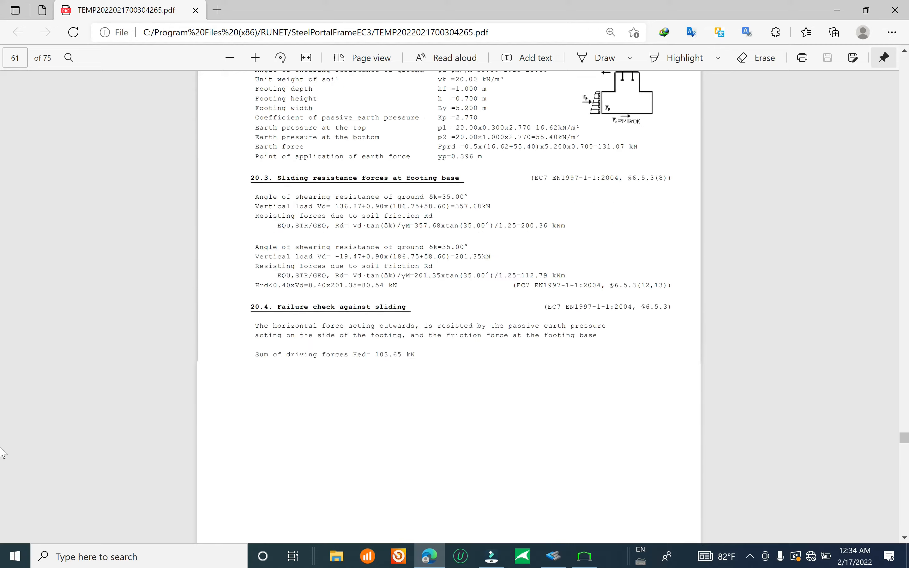
- Advance to section 21 and examine the 3D drawing of the transverse restraint system's roof and wall bracing
{"action": "scroll", "coordinate": [3, 456], "scroll_direction": "down", "scroll_amount": 20}
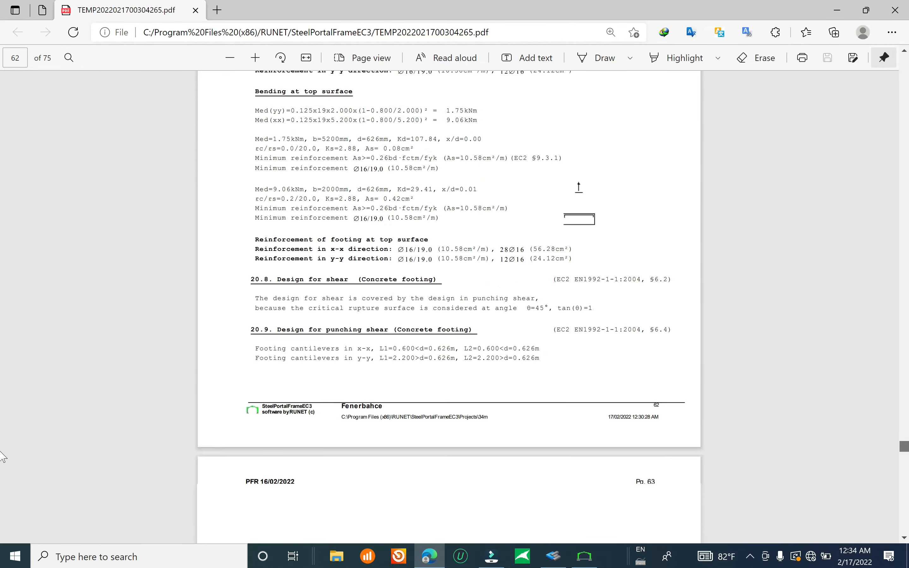
{"action": "scroll", "coordinate": [3, 461], "scroll_direction": "down", "scroll_amount": 20}
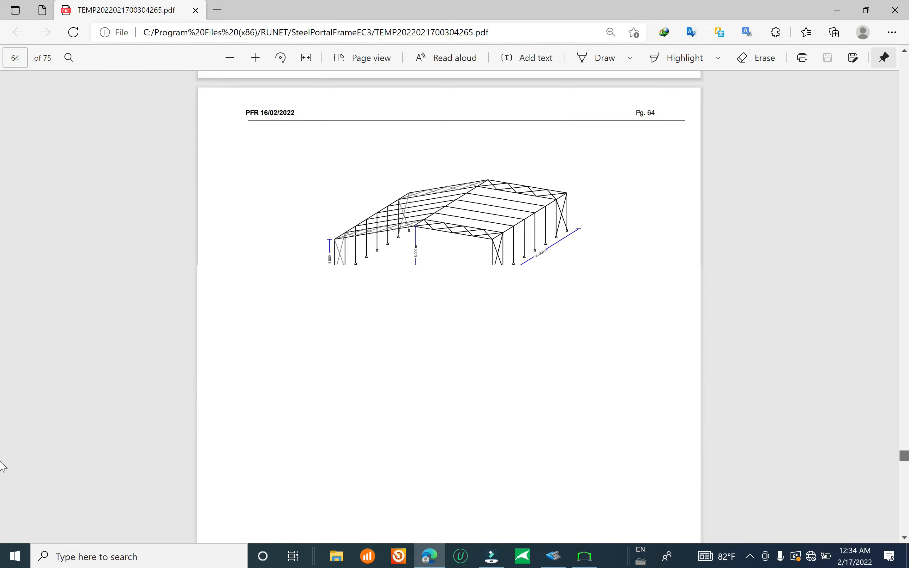
{"action": "scroll", "coordinate": [497, 227], "scroll_direction": "up", "scroll_amount": 6}
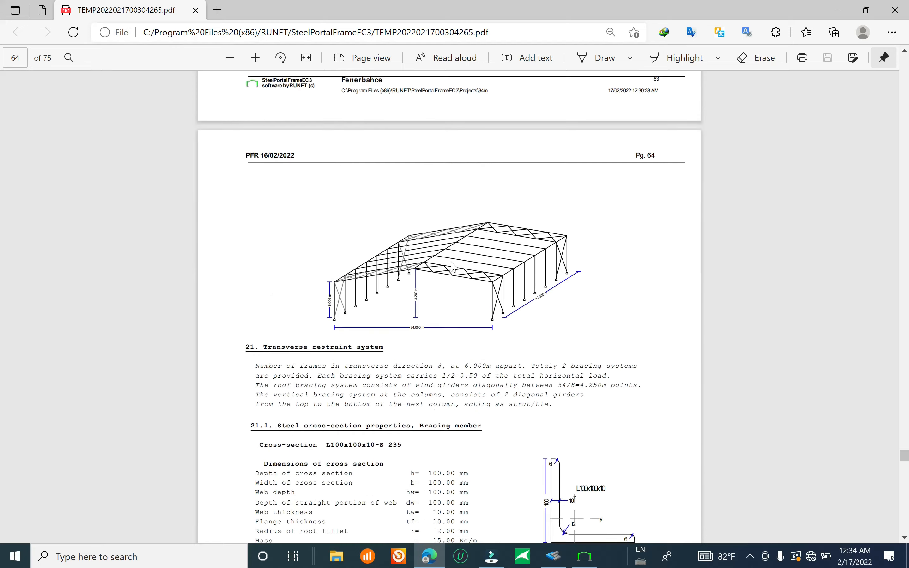
{"action": "scroll", "coordinate": [420, 264], "scroll_direction": "up", "scroll_amount": 5, "text": "ctrl"}
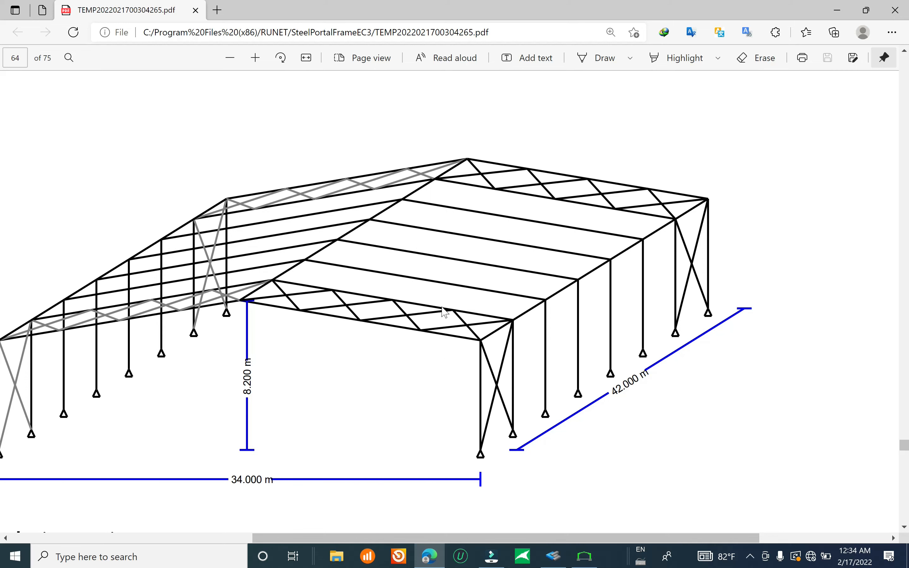
{"action": "scroll", "coordinate": [488, 338], "scroll_direction": "down", "scroll_amount": 2}
{"action": "scroll", "coordinate": [489, 278], "scroll_direction": "up", "scroll_amount": 4}
{"action": "scroll", "coordinate": [555, 284], "scroll_direction": "down", "scroll_amount": 3, "text": "ctrl"}
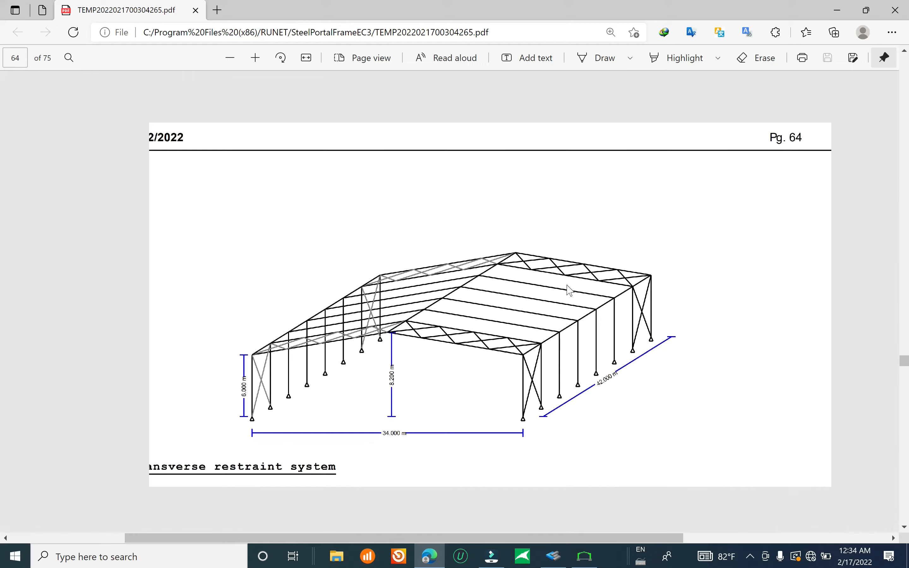
{"action": "scroll", "coordinate": [425, 350], "scroll_direction": "down", "scroll_amount": 2}
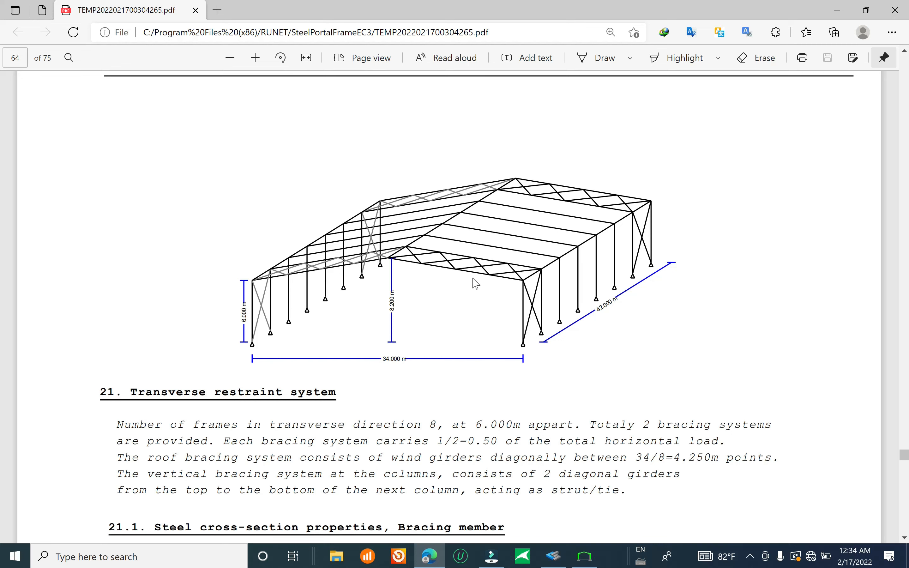
- Review the restraint system description and the bracing member's cross-section dimensions and properties in section 21.1
{"action": "scroll", "coordinate": [361, 273], "scroll_direction": "down", "scroll_amount": 6}
{"action": "scroll", "coordinate": [537, 335], "scroll_direction": "down", "scroll_amount": 3, "text": "ctrl"}
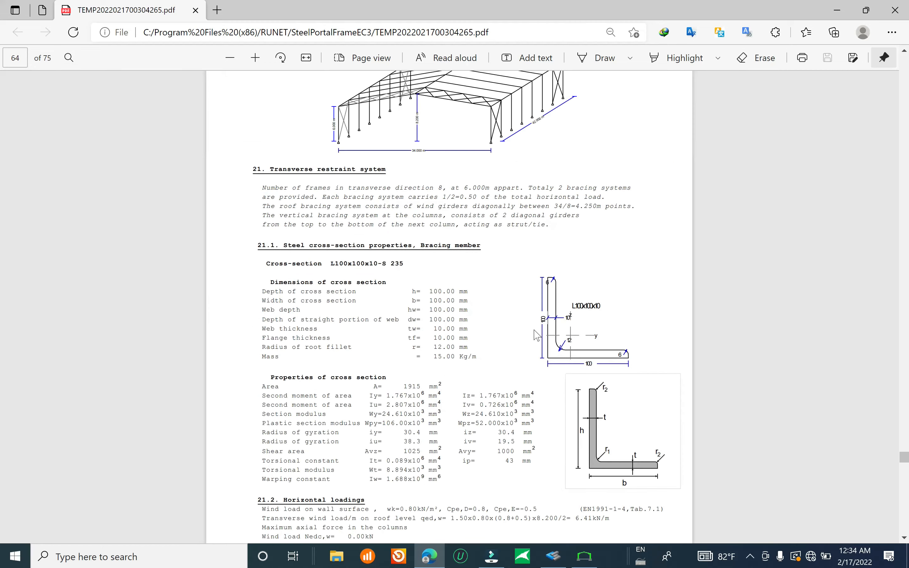
{"action": "scroll", "coordinate": [636, 374], "scroll_direction": "down", "scroll_amount": 2, "text": "ctrl"}
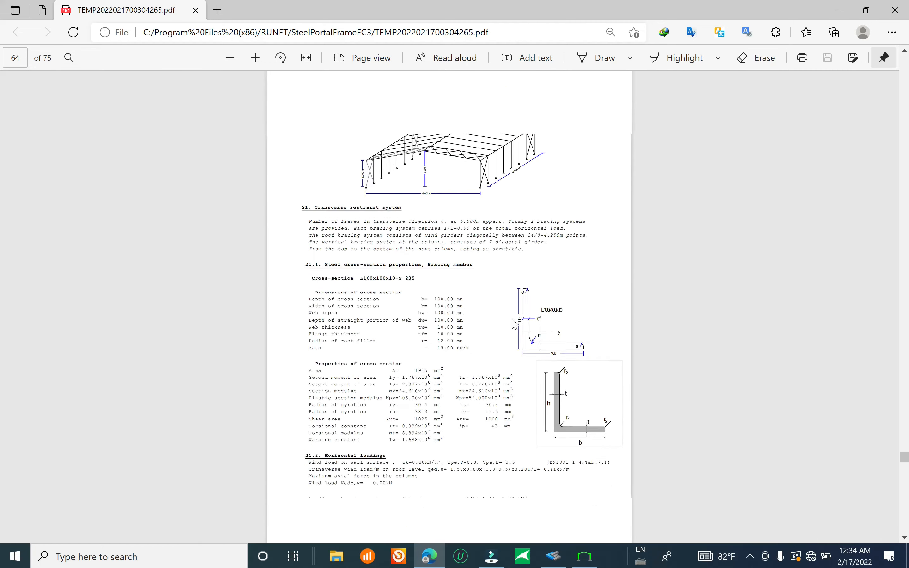
- Advance to page 68 and examine the dimensioned portal frame elevation drawn at scale 1:250
{"action": "scroll", "coordinate": [500, 349], "scroll_direction": "down", "scroll_amount": 10}
{"action": "scroll", "coordinate": [500, 350], "scroll_direction": "up", "scroll_amount": 2, "text": "ctrl"}
{"action": "scroll", "coordinate": [564, 361], "scroll_direction": "down", "scroll_amount": 15}
{"action": "scroll", "coordinate": [558, 370], "scroll_direction": "down", "scroll_amount": 6}
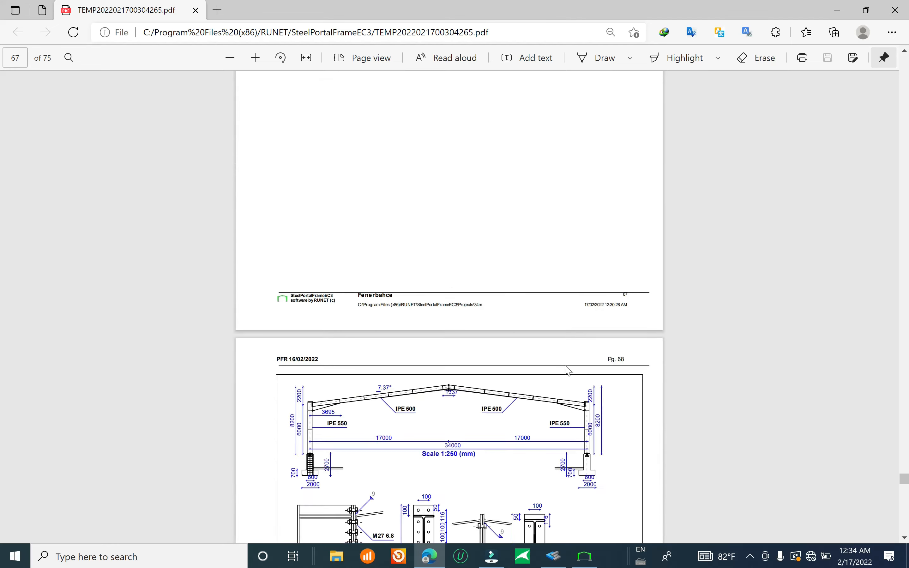
{"action": "scroll", "coordinate": [558, 370], "scroll_direction": "up", "scroll_amount": 1, "text": "ctrl"}
{"action": "scroll", "coordinate": [448, 159], "scroll_direction": "up", "scroll_amount": 4, "text": "ctrl"}
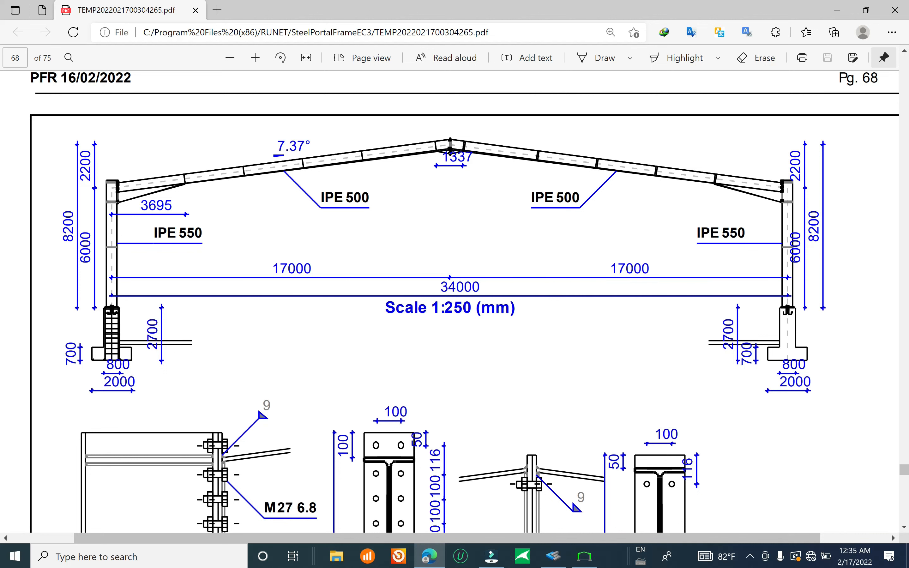
- Inspect the 1:20 eave, apex and base connection details on page 68, including bolts, welds and plate dimensions
{"action": "scroll", "coordinate": [462, 249], "scroll_direction": "down", "scroll_amount": 1}
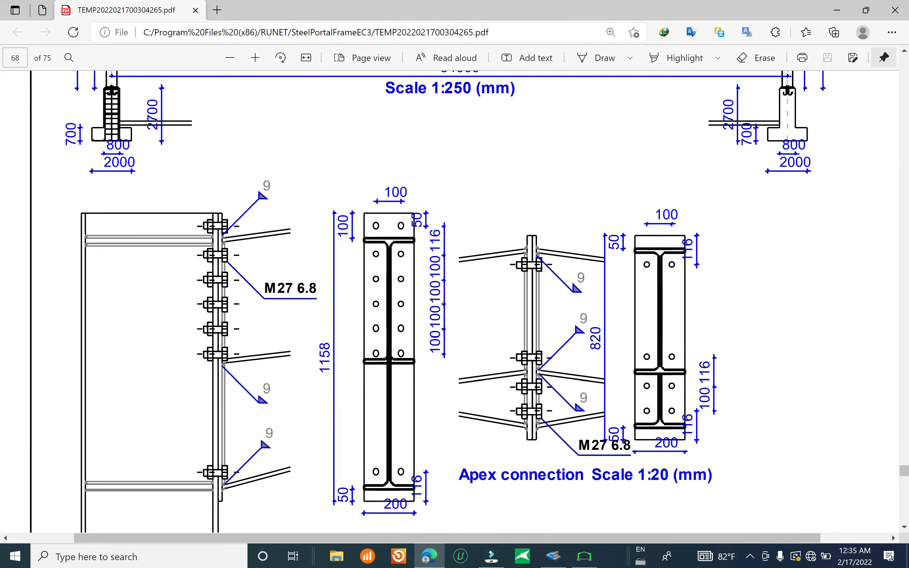
{"action": "scroll", "coordinate": [346, 278], "scroll_direction": "down", "scroll_amount": 2}
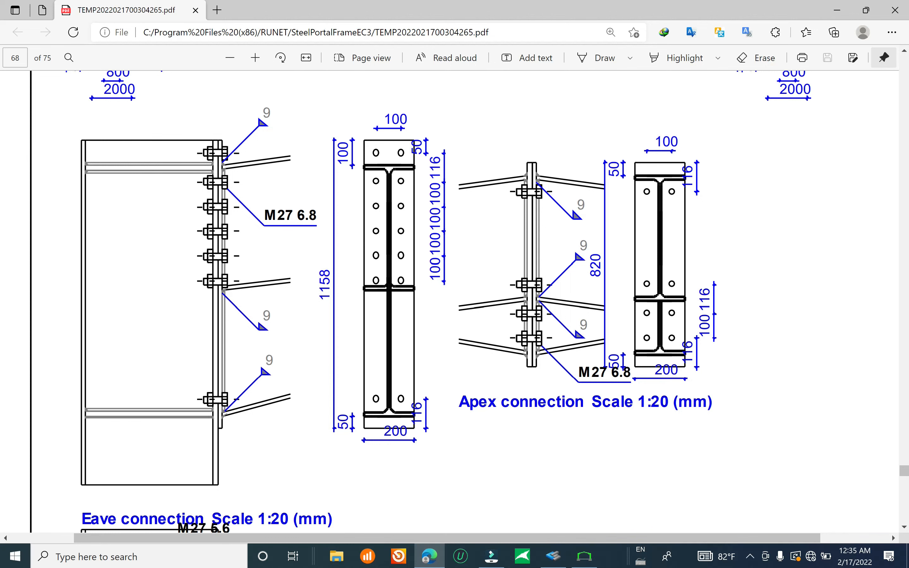
{"action": "scroll", "coordinate": [454, 301], "scroll_direction": "down", "scroll_amount": 2}
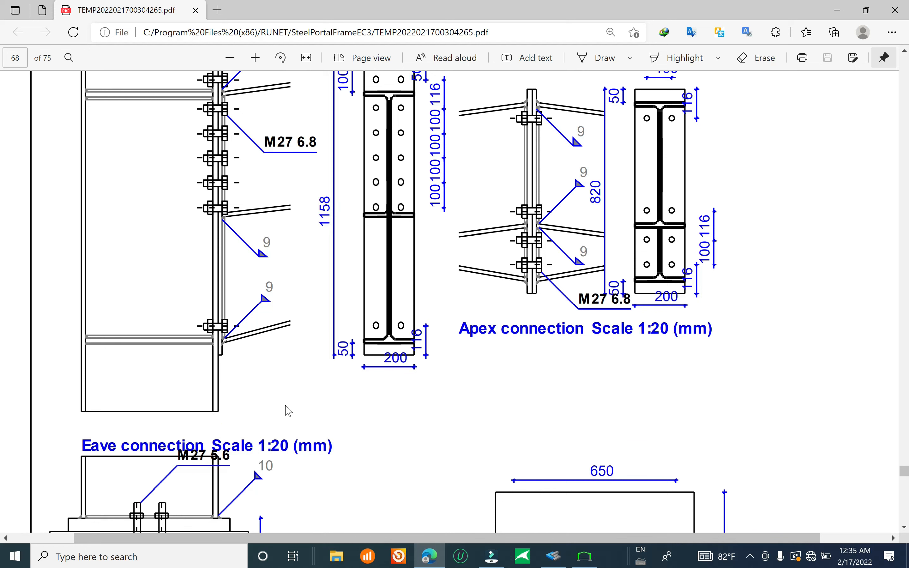
{"action": "scroll", "coordinate": [288, 411], "scroll_direction": "down", "scroll_amount": 8}
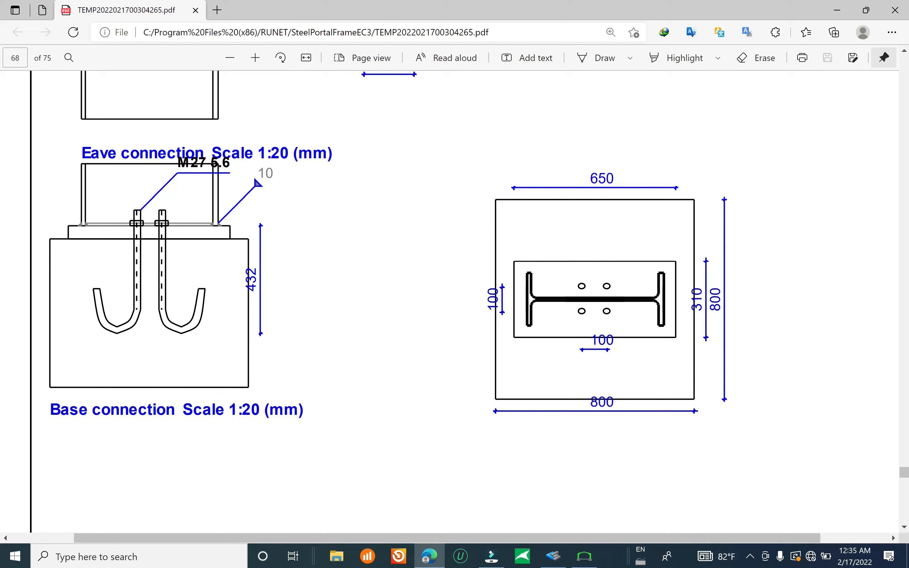
- Look through the enlarged frame drawing and the 1:10 eave, apex and base connection drawings on pages 69 to 72
{"action": "scroll", "coordinate": [645, 251], "scroll_direction": "down", "scroll_amount": 12}
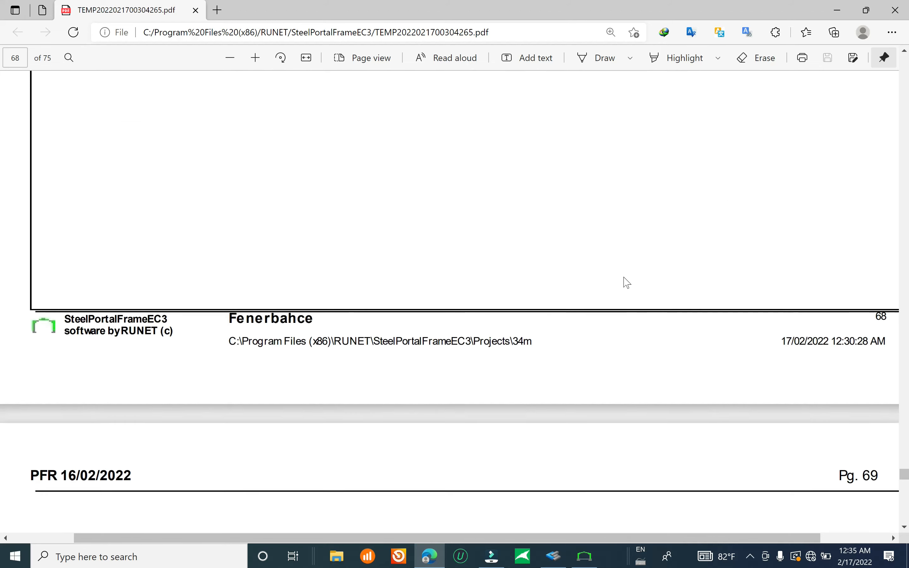
{"action": "scroll", "coordinate": [562, 262], "scroll_direction": "down", "scroll_amount": 17}
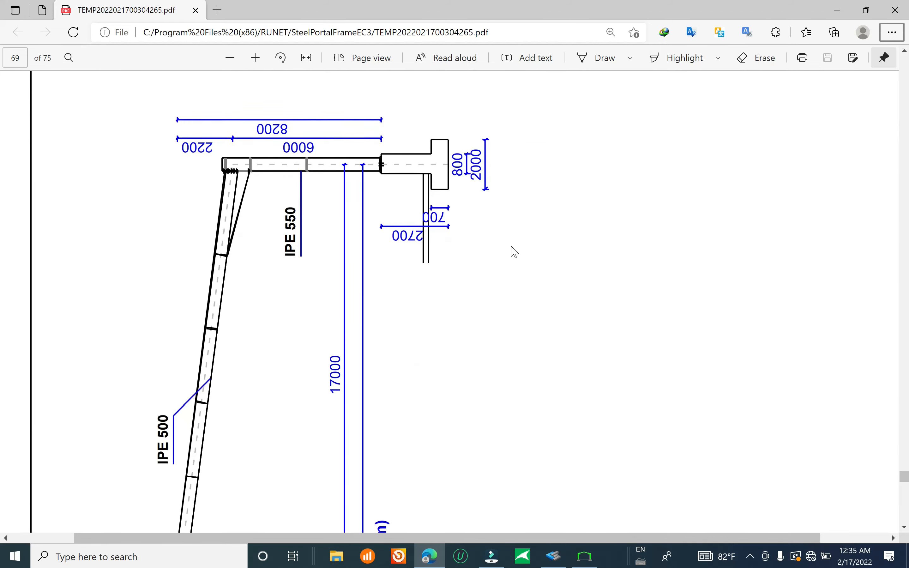
{"action": "scroll", "coordinate": [497, 261], "scroll_direction": "down", "scroll_amount": 15}
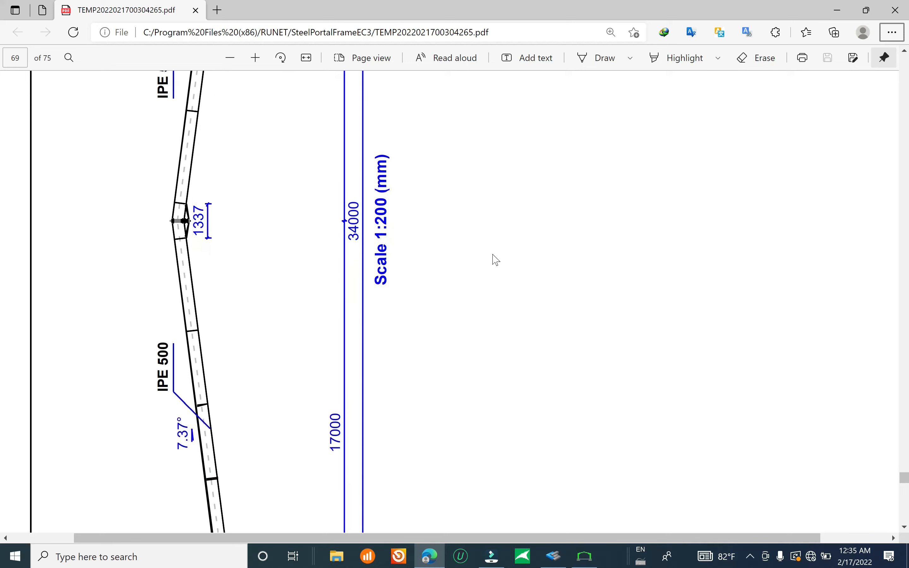
{"action": "scroll", "coordinate": [497, 261], "scroll_direction": "down", "scroll_amount": 2, "text": "ctrl"}
{"action": "scroll", "coordinate": [491, 260], "scroll_direction": "down", "scroll_amount": 10}
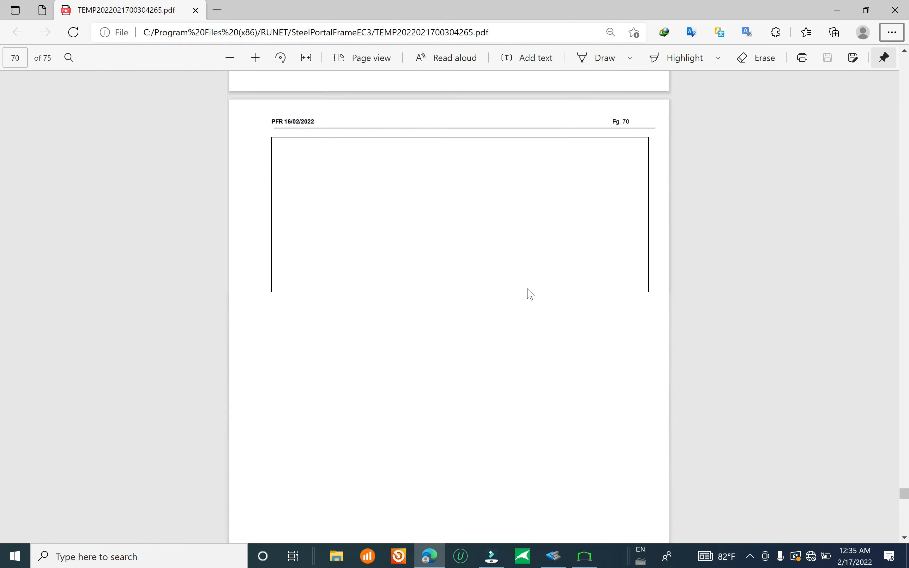
{"action": "scroll", "coordinate": [525, 295], "scroll_direction": "down", "scroll_amount": 6}
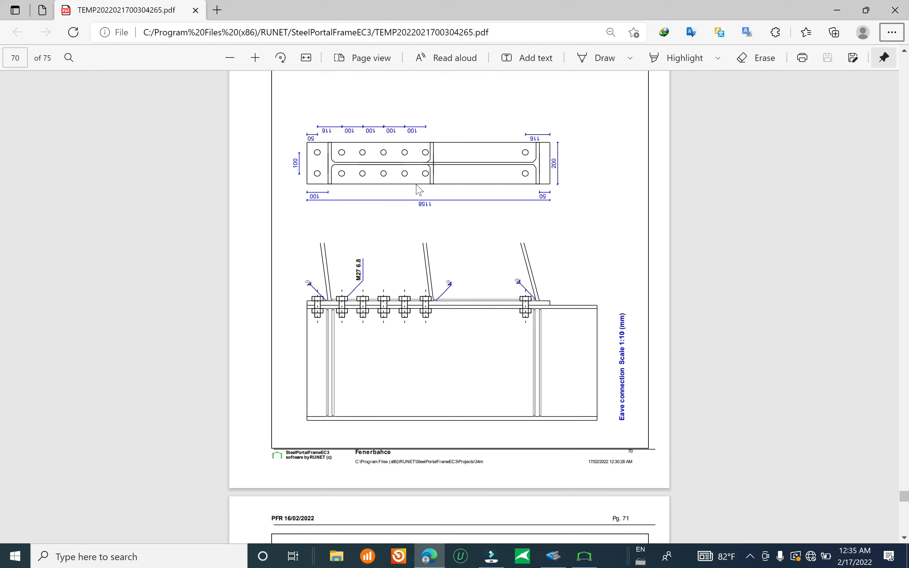
{"action": "scroll", "coordinate": [483, 303], "scroll_direction": "down", "scroll_amount": 17}
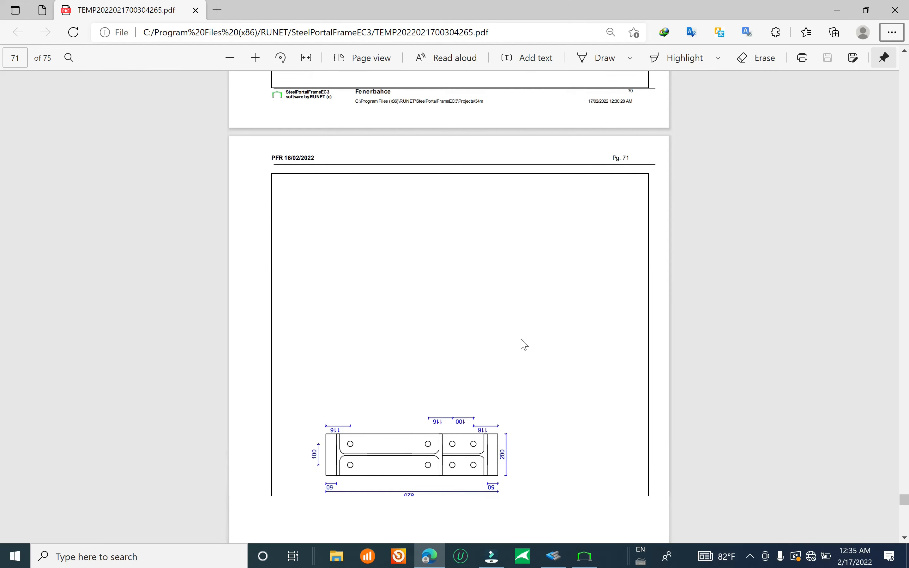
{"action": "scroll", "coordinate": [524, 350], "scroll_direction": "down", "scroll_amount": 19}
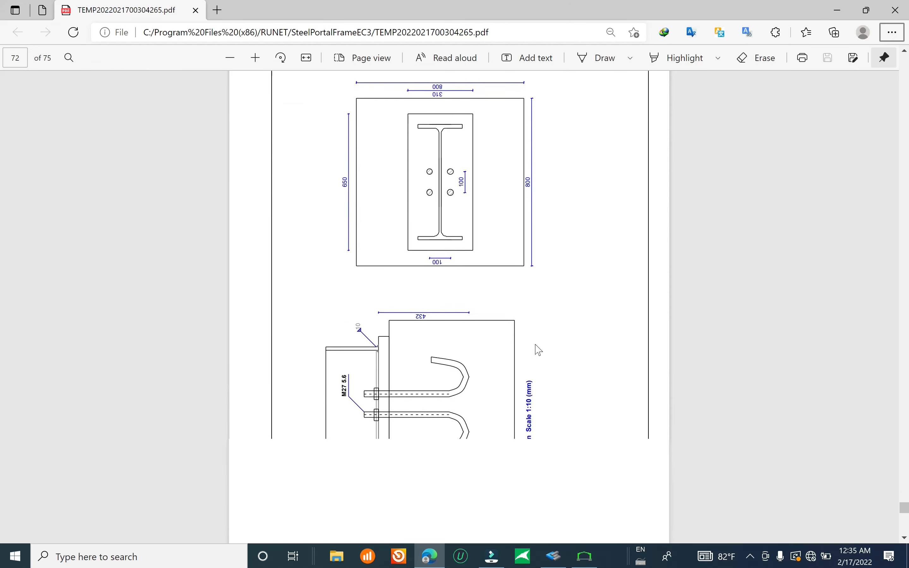
- Look over the report's table of contents on its closing pages
{"action": "scroll", "coordinate": [546, 355], "scroll_direction": "down", "scroll_amount": 20}
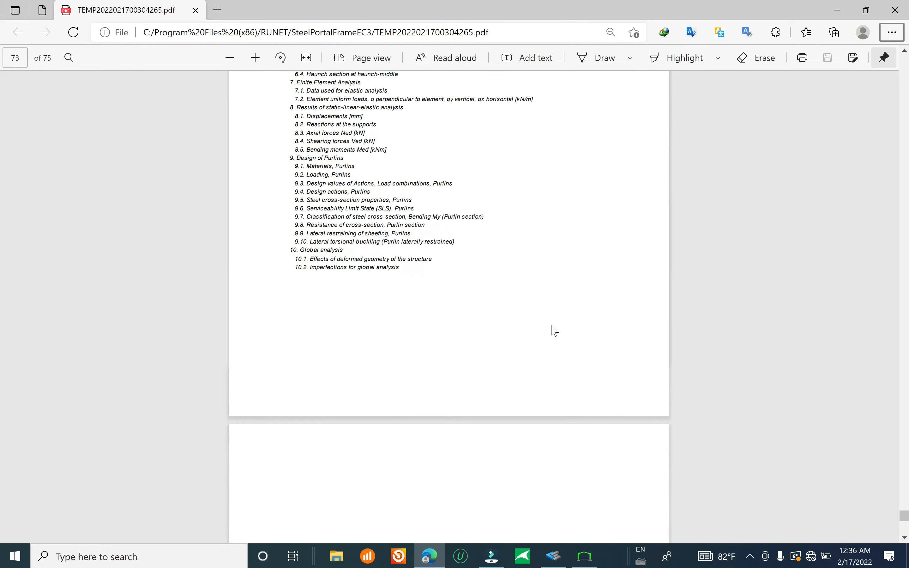
{"action": "scroll", "coordinate": [528, 339], "scroll_direction": "down", "scroll_amount": 8}
{"action": "scroll", "coordinate": [528, 339], "scroll_direction": "up", "scroll_amount": 7}
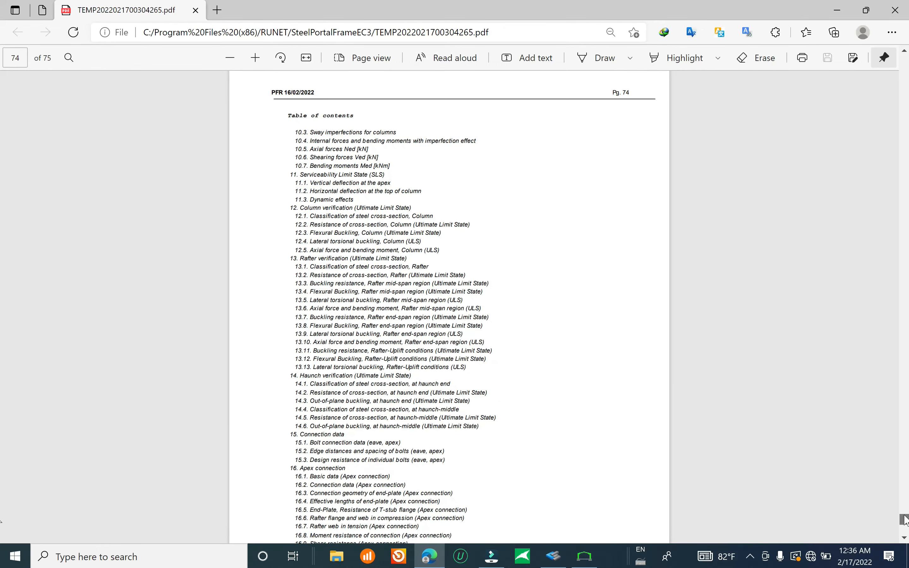
{"action": "scroll", "coordinate": [901, 521], "scroll_direction": "down", "scroll_amount": 14}
- Return to the report's first page and examine the 3D frame drawing with its overall dimensions and sections
{"action": "key", "text": "Home"}
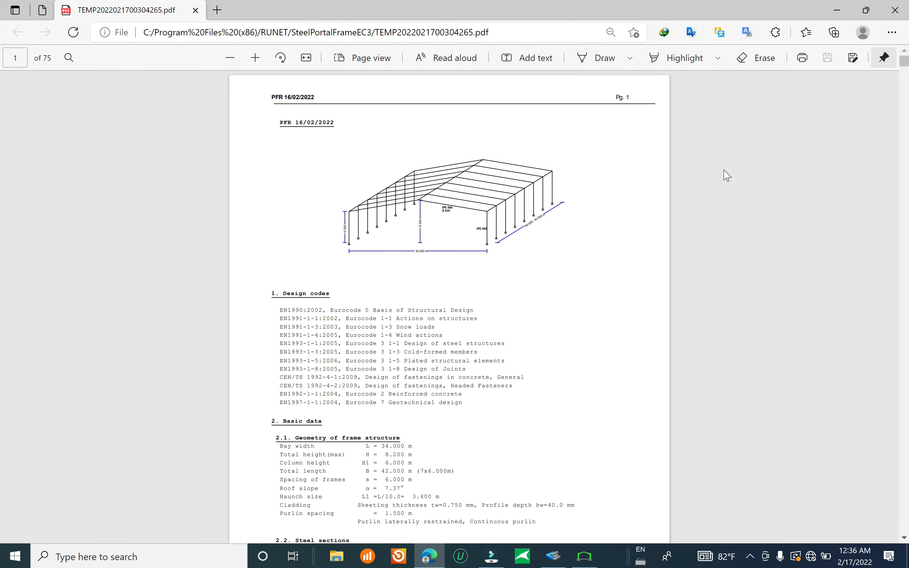
{"action": "scroll", "coordinate": [375, 187], "scroll_direction": "up", "scroll_amount": 3, "text": "ctrl"}
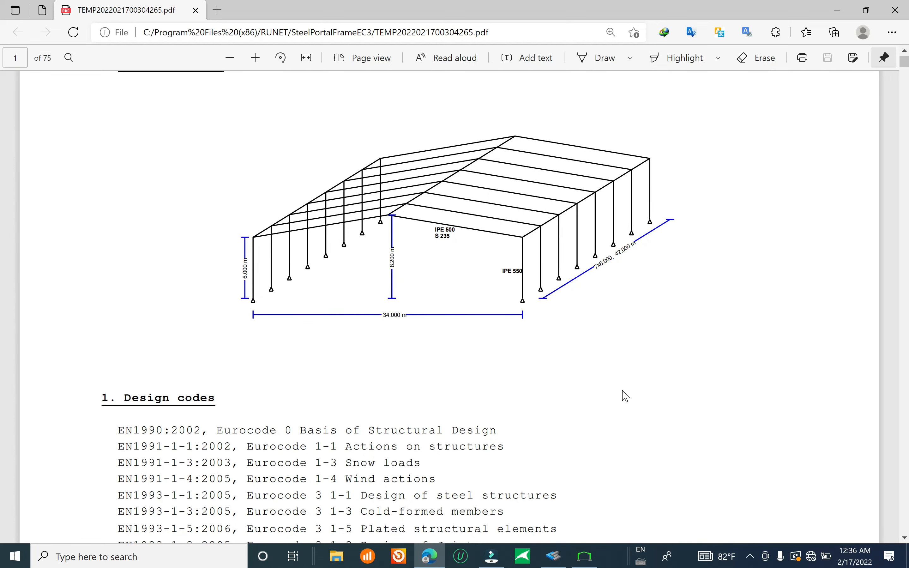
{"action": "scroll", "coordinate": [318, 205], "scroll_direction": "up", "scroll_amount": 2, "text": "ctrl"}
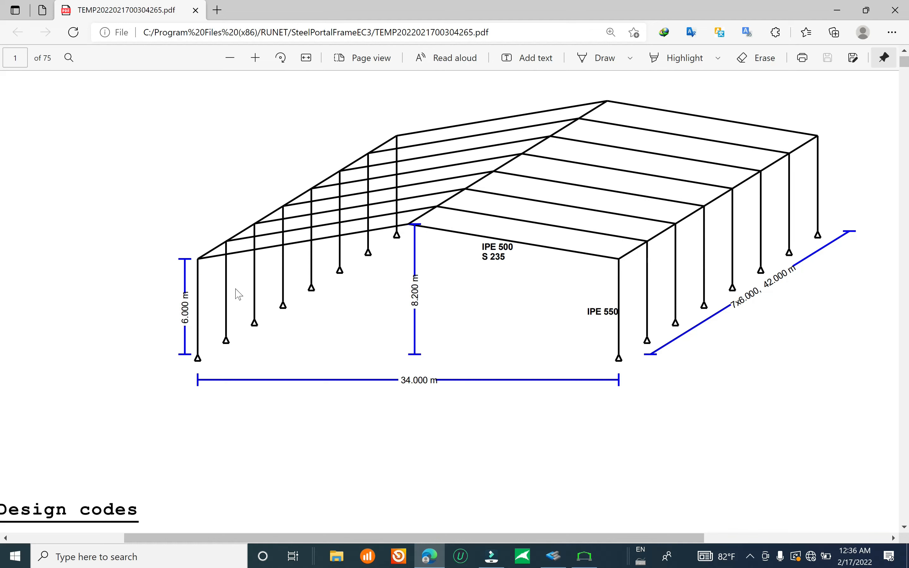
- Switch to the 34 m frame model in ConSteel, show it in front view, and compare it with SteelPortalFrameEC3's report preview
{"action": "left_click", "coordinate": [553, 556]}
{"action": "left_click", "coordinate": [24, 35]}
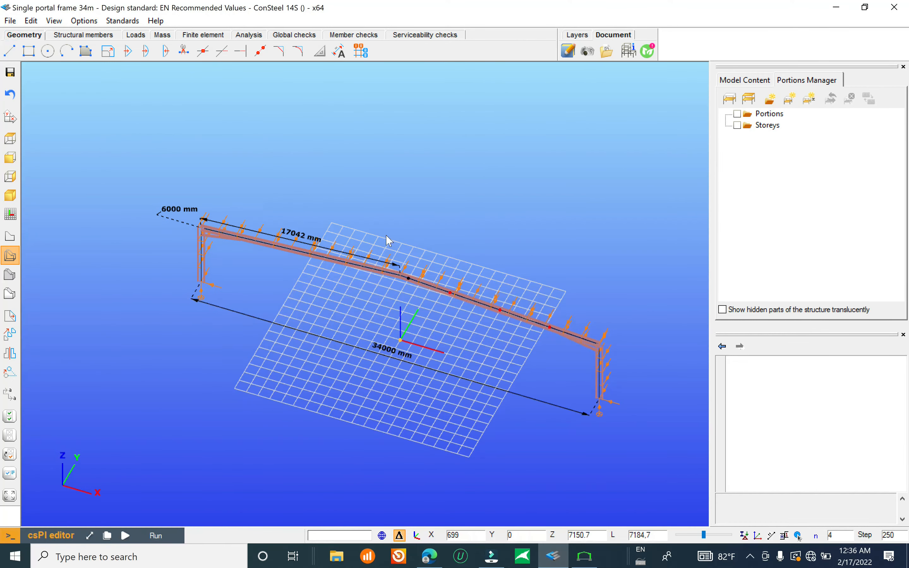
{"action": "left_click", "coordinate": [10, 158]}
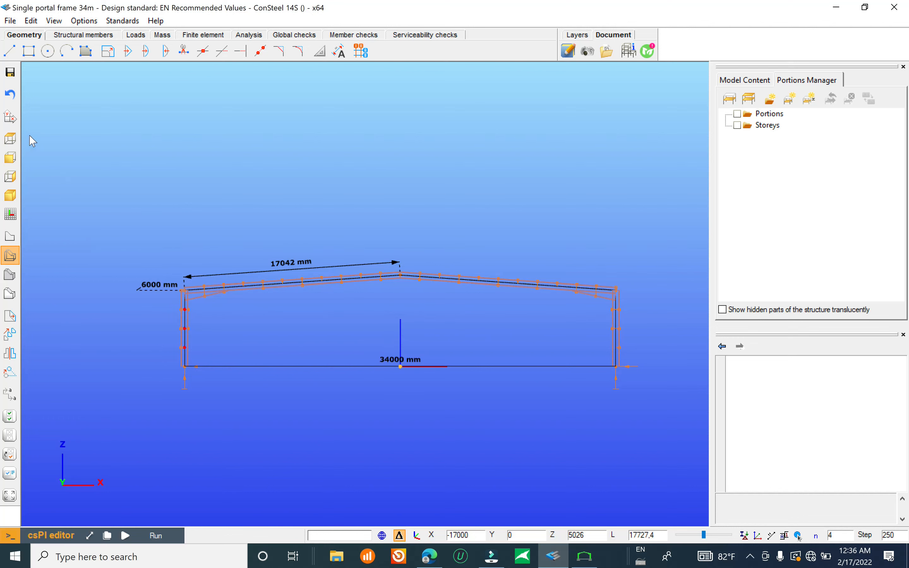
{"action": "left_click", "coordinate": [585, 558]}
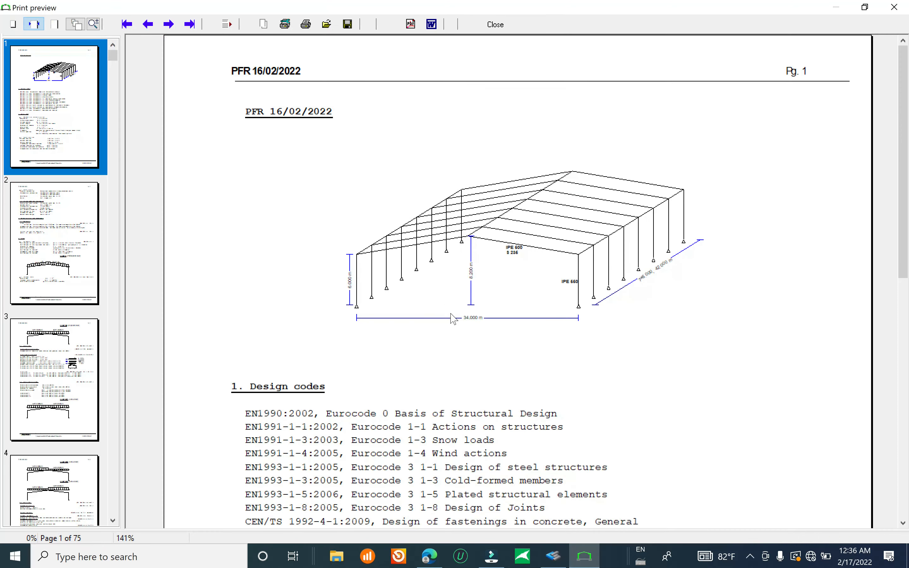
{"action": "left_click", "coordinate": [584, 558]}
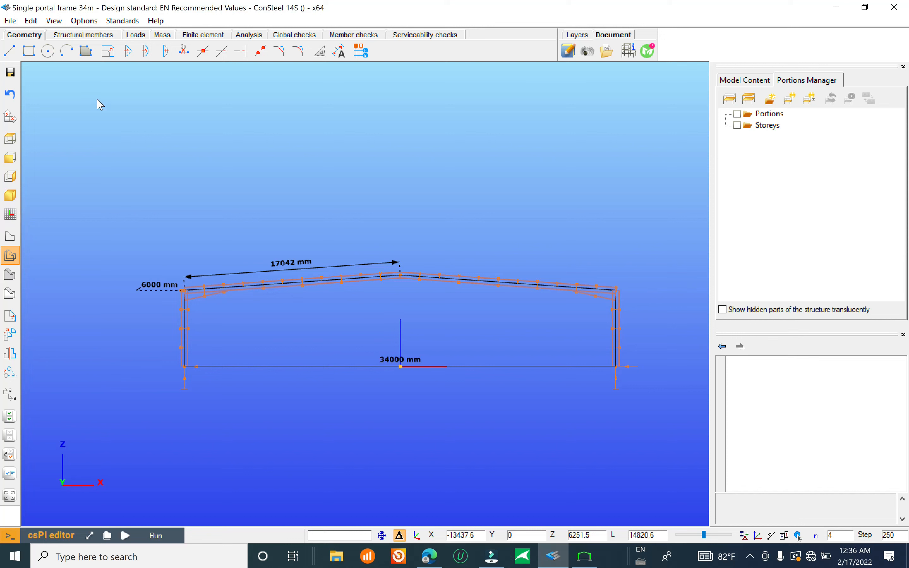
- Dimension the frame's vertical height from the midpoint of the base line to the apex, placing the dimension line beside the left column
{"action": "left_click", "coordinate": [54, 35]}
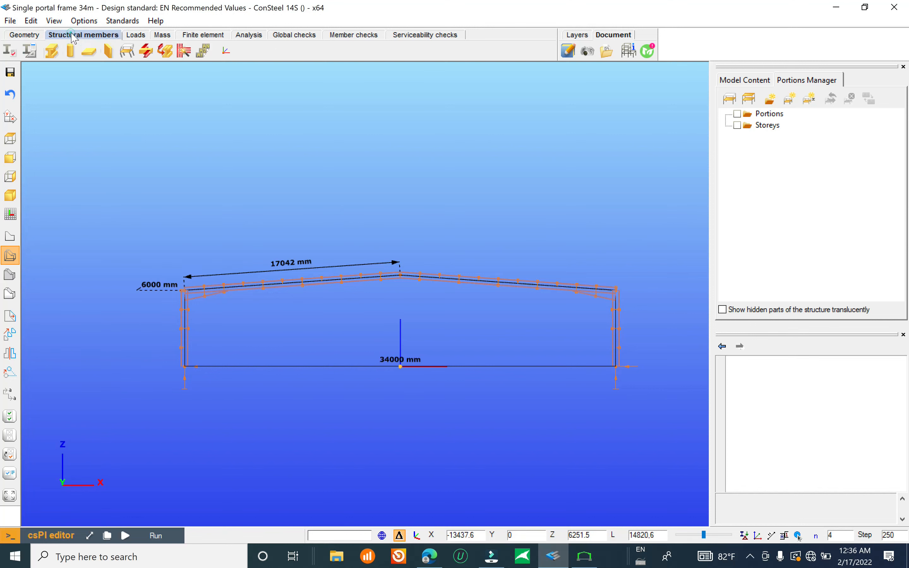
{"action": "left_click", "coordinate": [24, 34]}
{"action": "left_click", "coordinate": [260, 53]}
{"action": "left_click", "coordinate": [338, 51]}
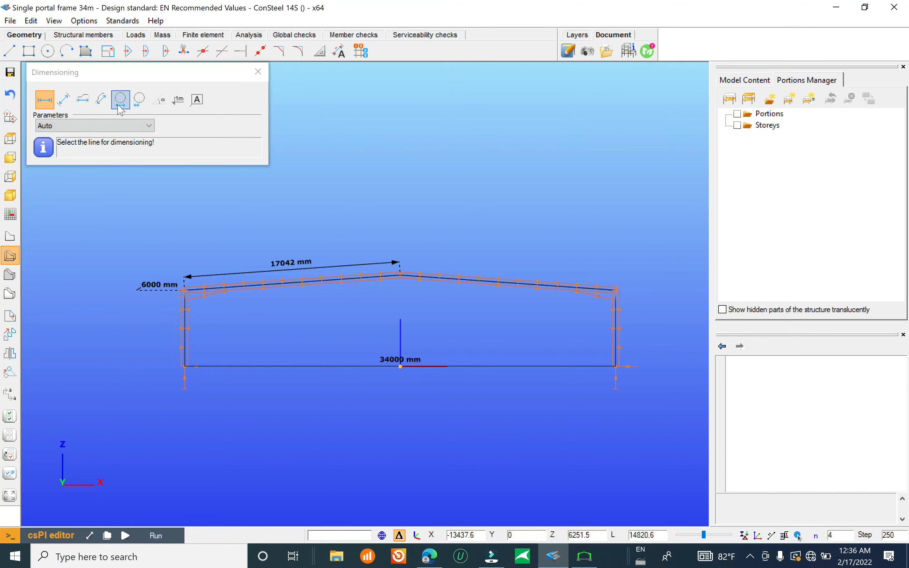
{"action": "left_click", "coordinate": [102, 100]}
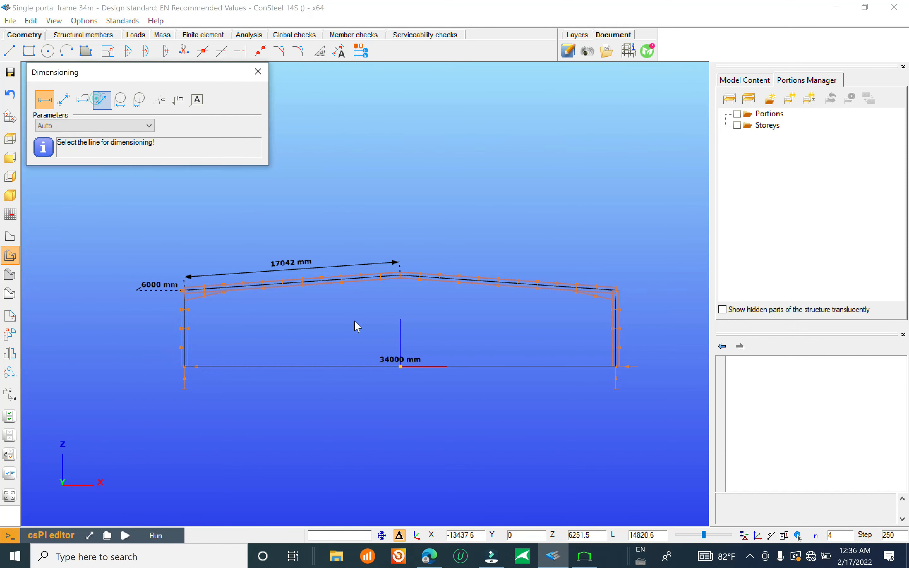
{"action": "left_click", "coordinate": [400, 365]}
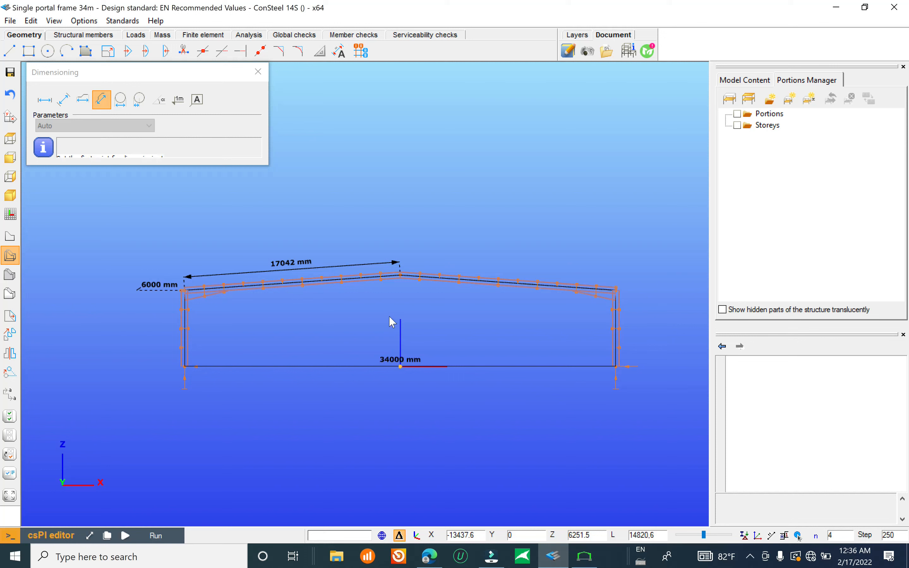
{"action": "left_click", "coordinate": [400, 275]}
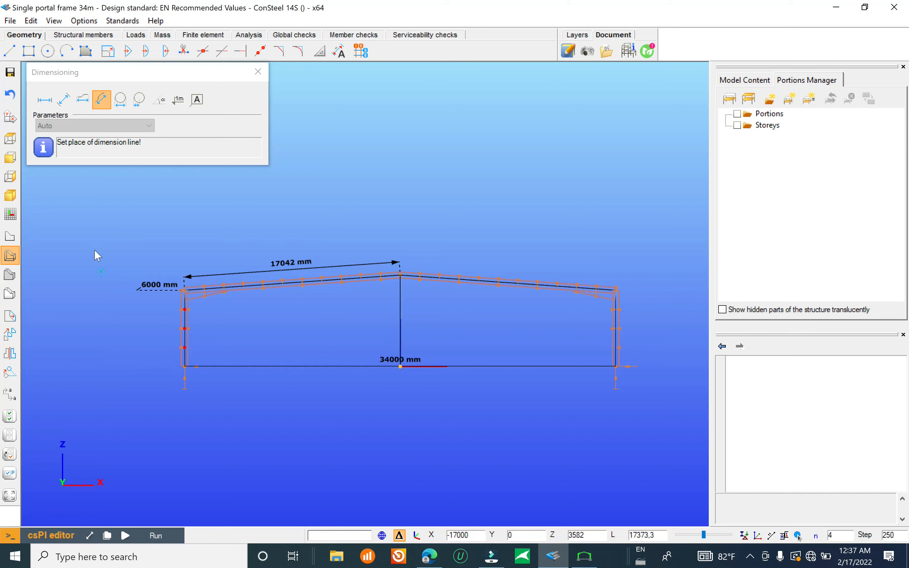
{"action": "left_click", "coordinate": [175, 367]}
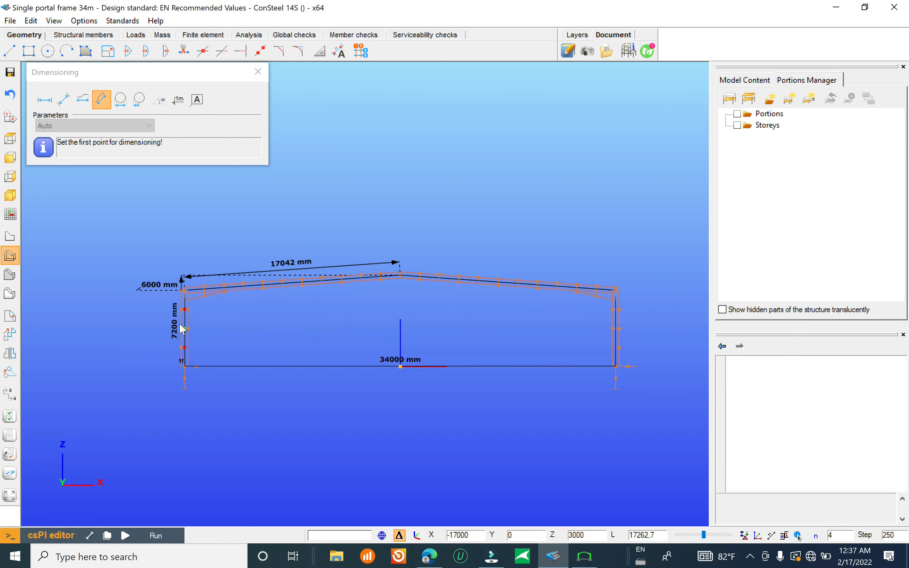
- Delete the apex height dimension beside the left column and close the dimensioning tool
{"action": "scroll", "coordinate": [179, 327], "scroll_direction": "up", "scroll_amount": 3}
{"action": "scroll", "coordinate": [188, 298], "scroll_direction": "up", "scroll_amount": 2}
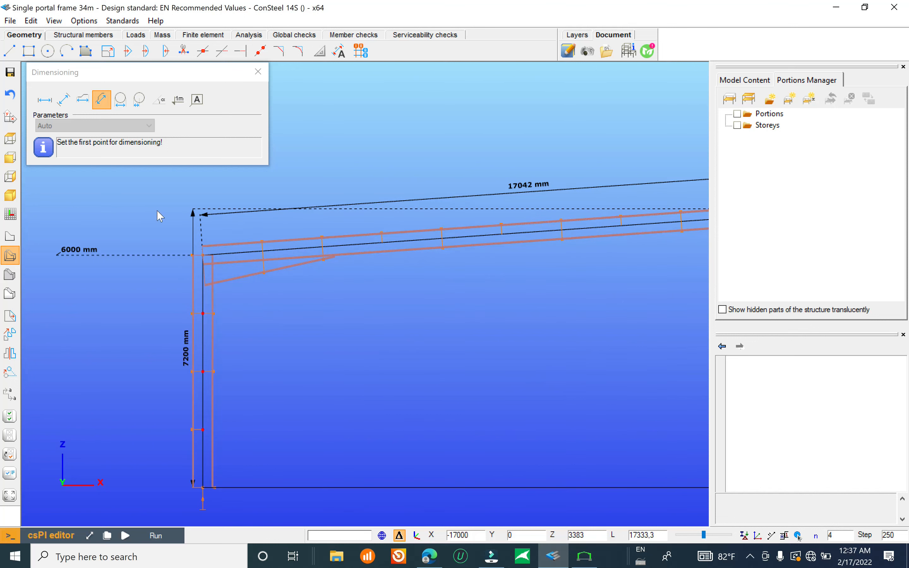
{"action": "left_click", "coordinate": [191, 217]}
{"action": "left_click", "coordinate": [192, 218]}
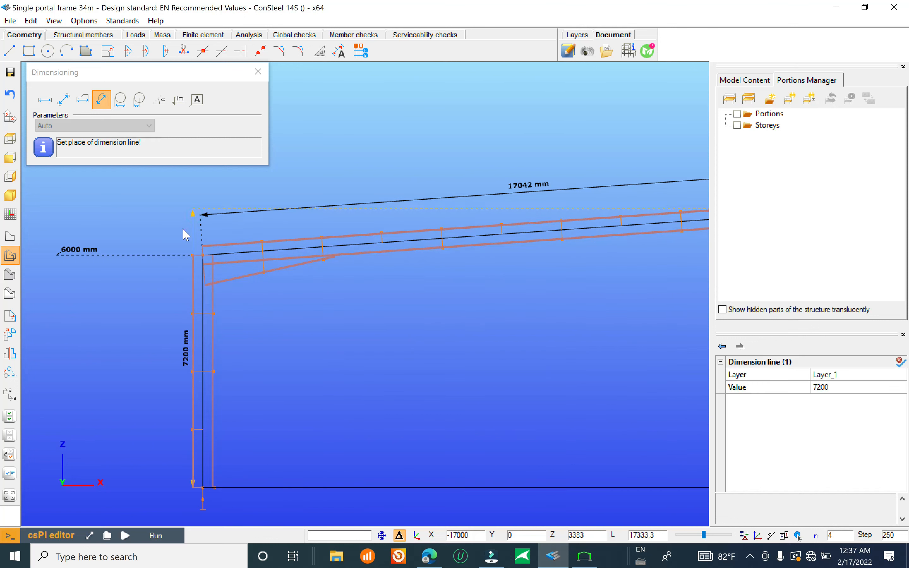
{"action": "scroll", "coordinate": [242, 292], "scroll_direction": "down", "scroll_amount": 4}
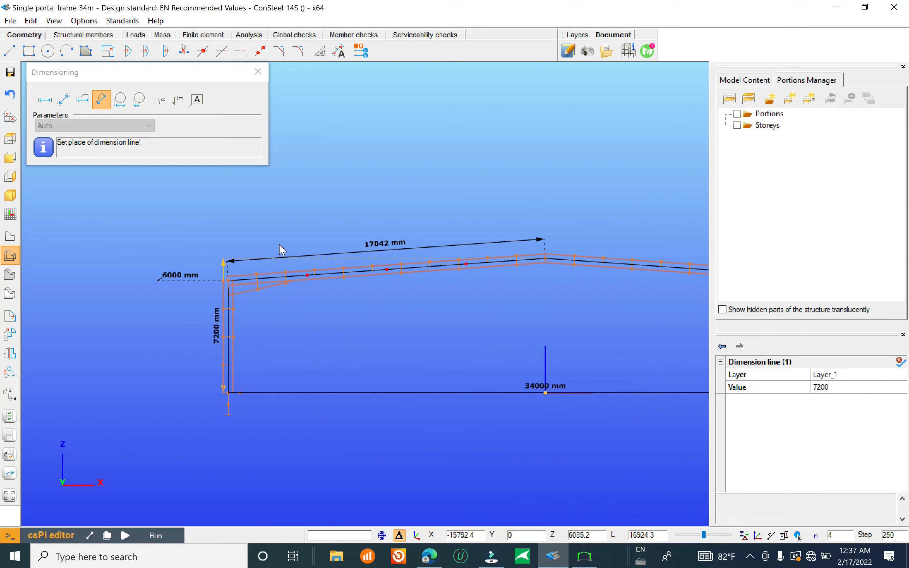
{"action": "key", "text": "Delete"}
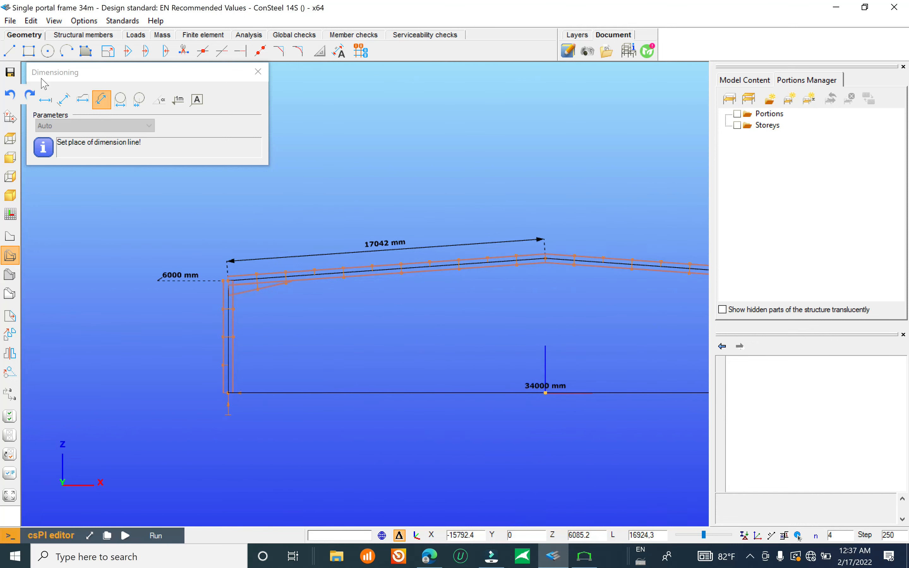
{"action": "left_click", "coordinate": [259, 72]}
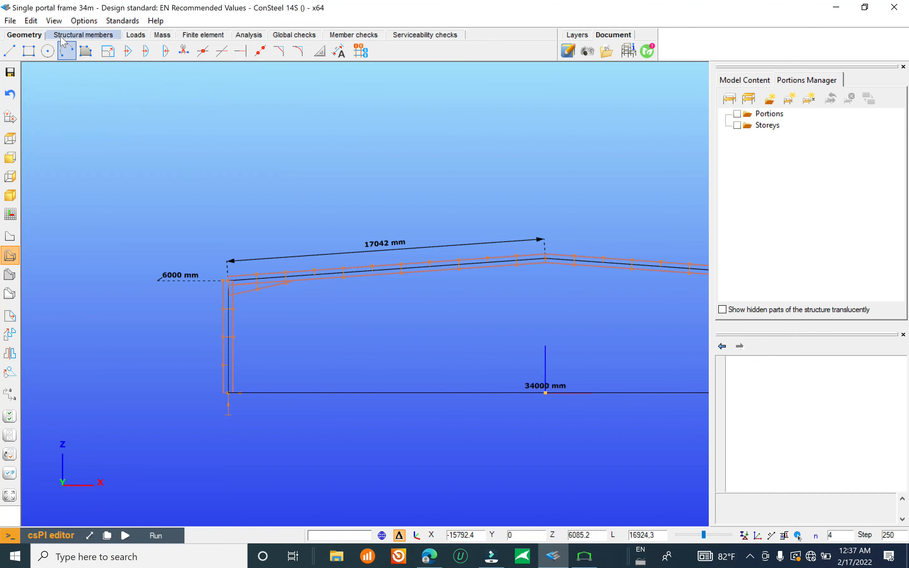
- Show the frame in isometric view and check the section properties of the right column and right rafter, clearing the selection at the end
{"action": "scroll", "coordinate": [171, 236], "scroll_direction": "down", "scroll_amount": 3}
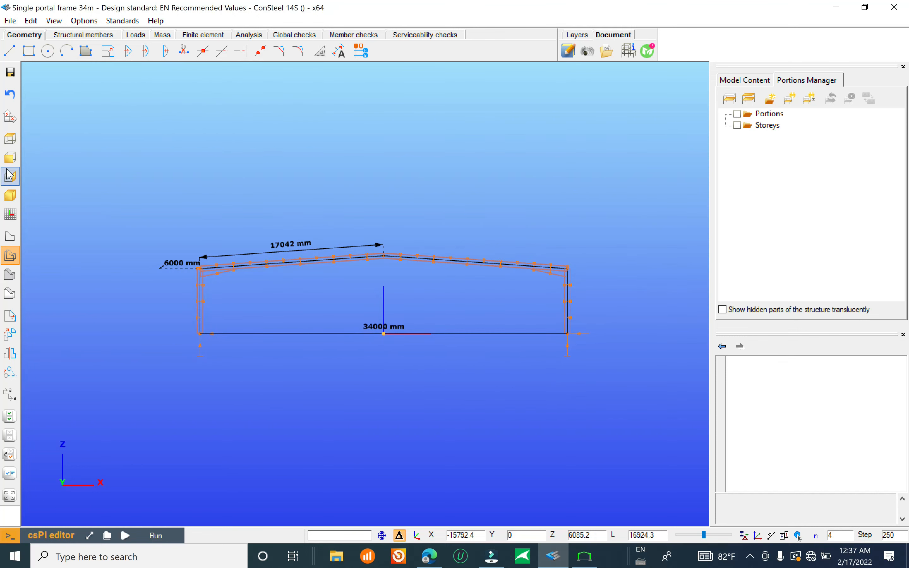
{"action": "left_click", "coordinate": [11, 195]}
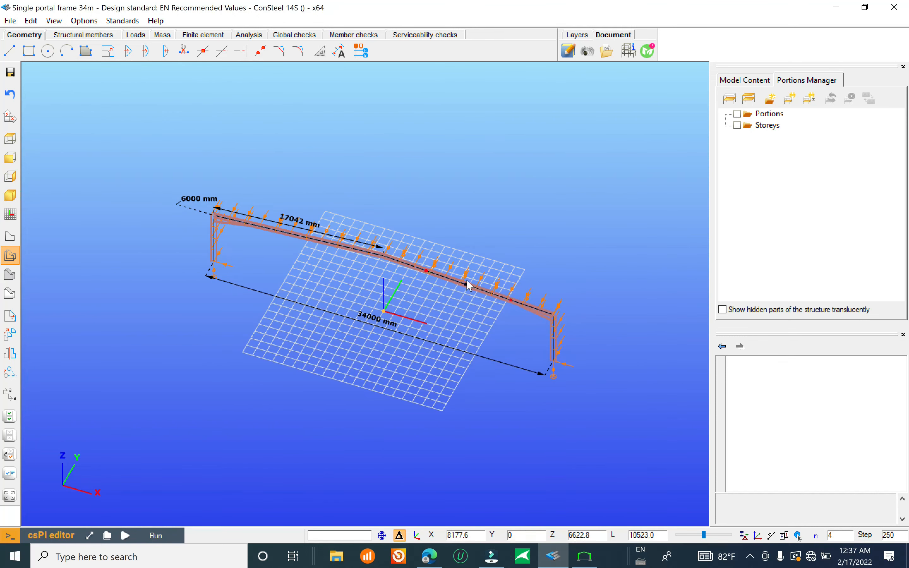
{"action": "scroll", "coordinate": [419, 293], "scroll_direction": "up", "scroll_amount": 1}
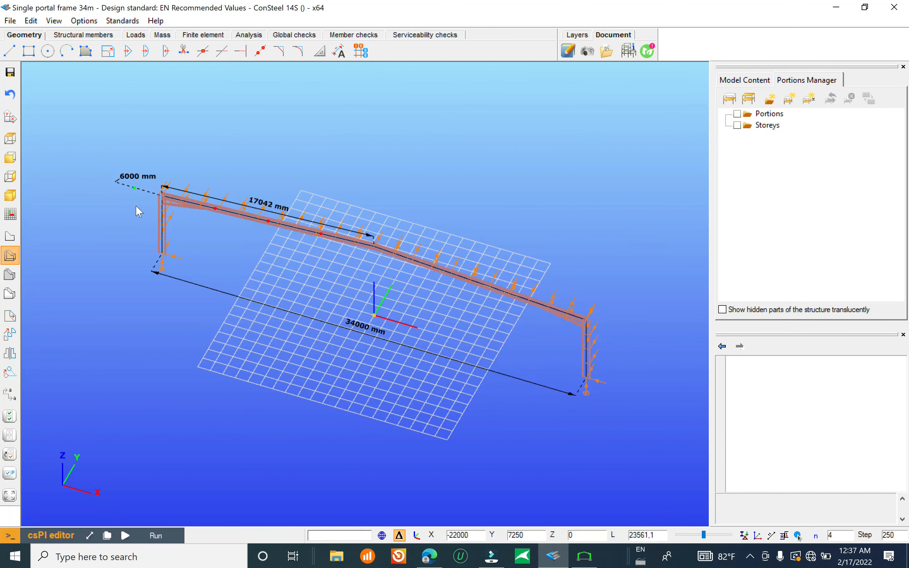
{"action": "scroll", "coordinate": [600, 361], "scroll_direction": "up", "scroll_amount": 2}
{"action": "scroll", "coordinate": [600, 361], "scroll_direction": "up", "scroll_amount": 1}
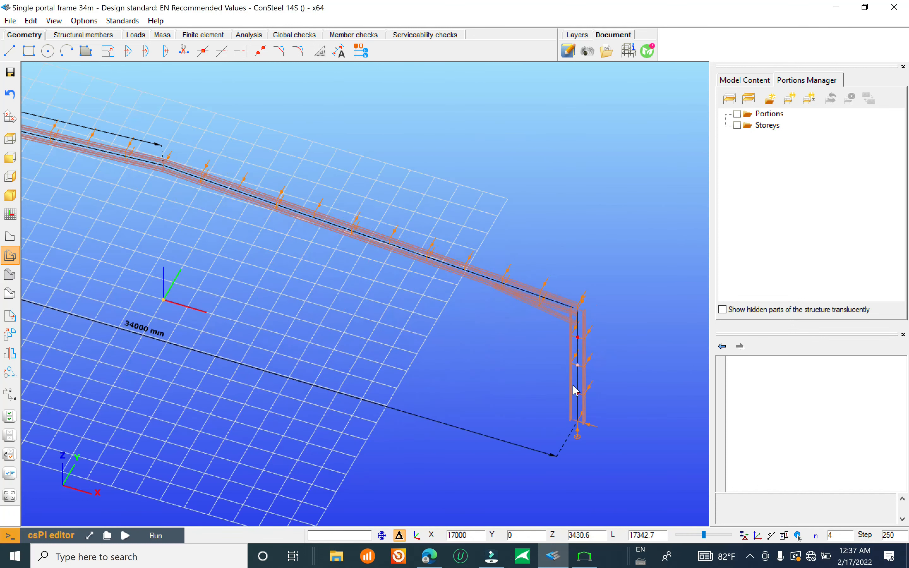
{"action": "scroll", "coordinate": [584, 367], "scroll_direction": "up", "scroll_amount": 1}
{"action": "left_click", "coordinate": [568, 354]}
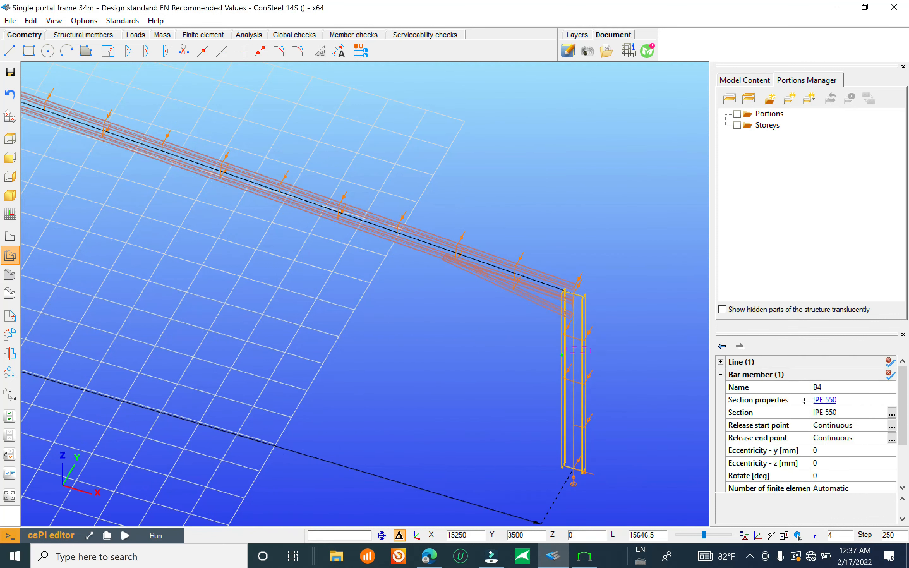
{"action": "left_click", "coordinate": [440, 223]}
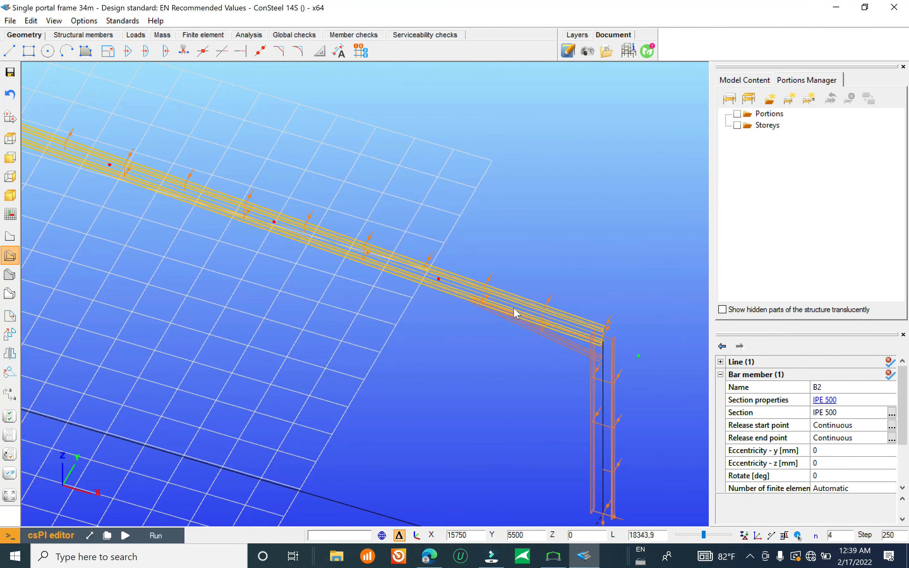
{"action": "scroll", "coordinate": [517, 313], "scroll_direction": "down", "scroll_amount": 5}
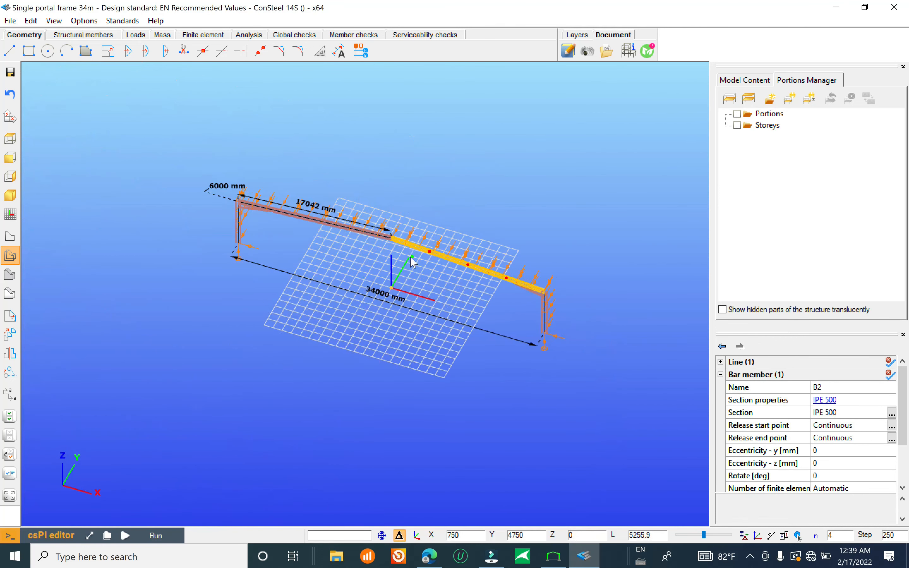
{"action": "left_click", "coordinate": [443, 212]}
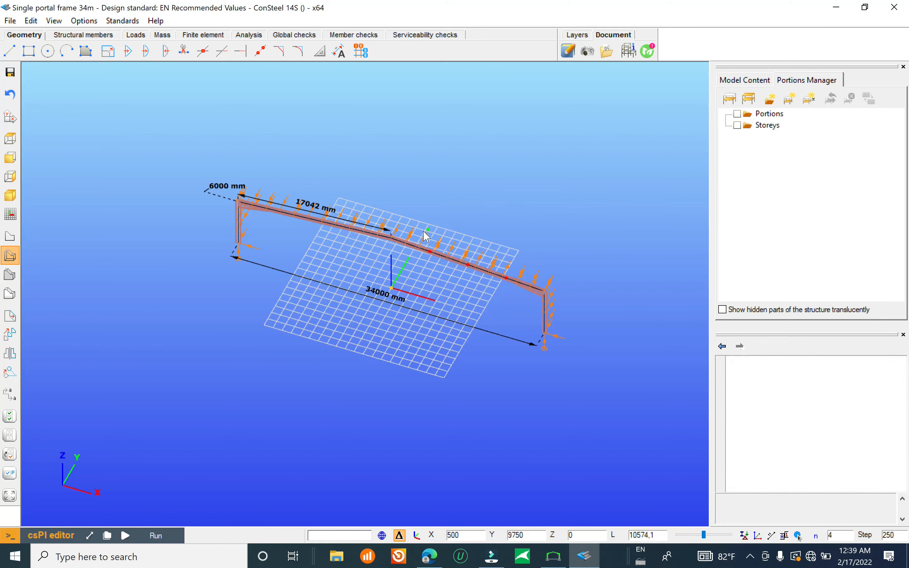
- Display the frame members as plain axis lines and return the model to front view
{"action": "scroll", "coordinate": [504, 291], "scroll_direction": "up", "scroll_amount": 3}
{"action": "scroll", "coordinate": [518, 264], "scroll_direction": "up", "scroll_amount": 2}
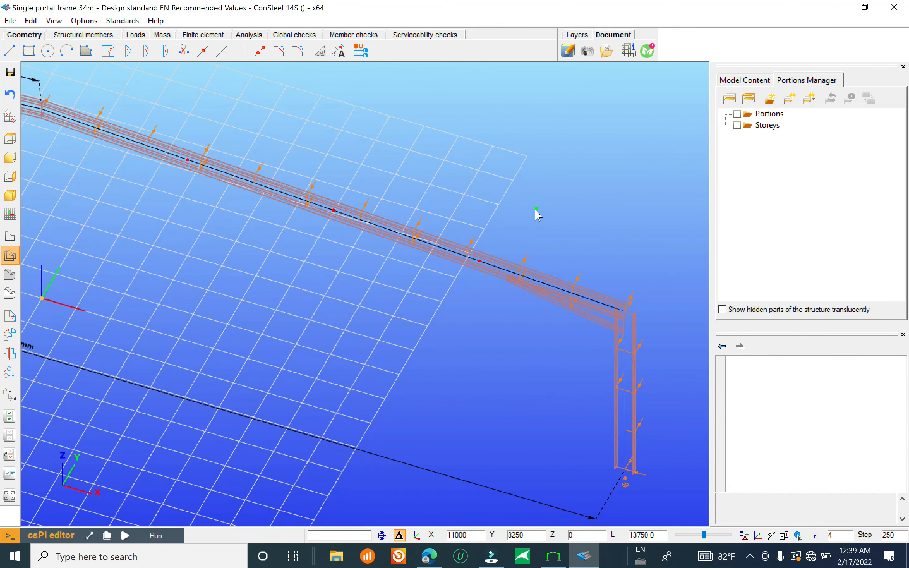
{"action": "scroll", "coordinate": [538, 212], "scroll_direction": "down", "scroll_amount": 1}
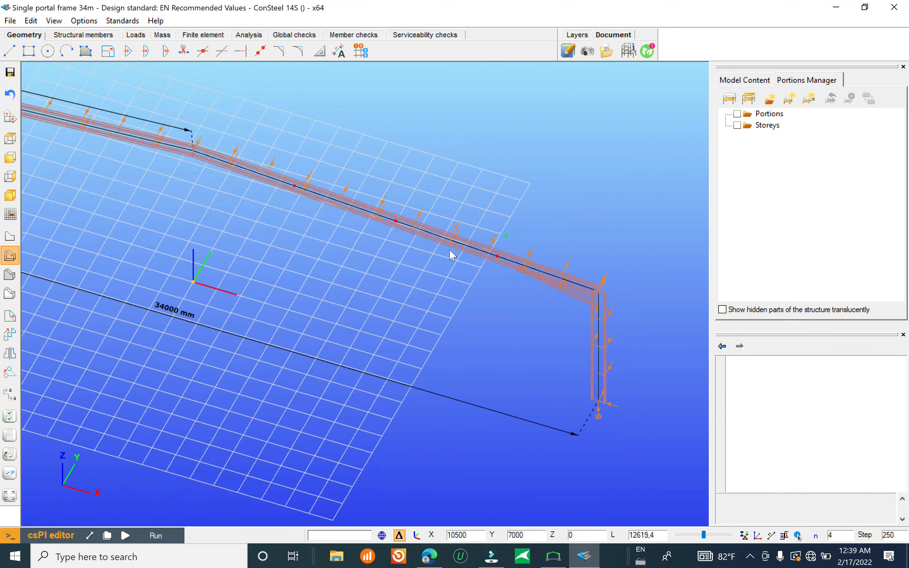
{"action": "left_click", "coordinate": [9, 236]}
{"action": "scroll", "coordinate": [520, 248], "scroll_direction": "down", "scroll_amount": 3}
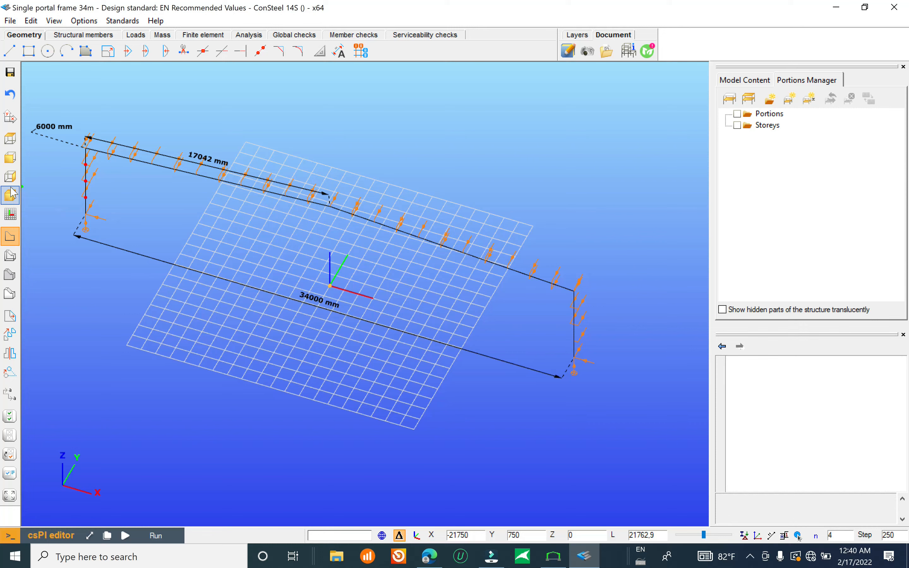
{"action": "left_click", "coordinate": [9, 158]}
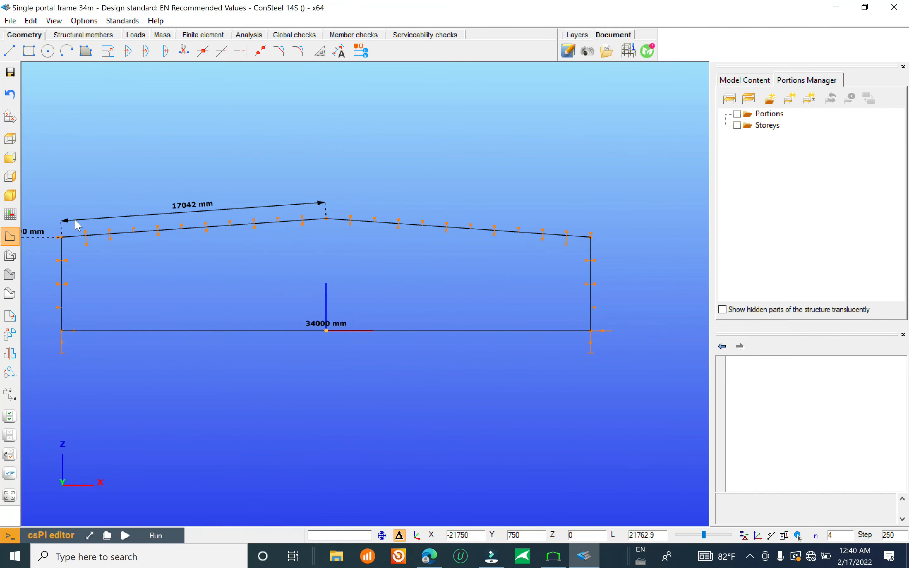
- Examine the supports and restraint positions along the columns and both rafters, from the left eave across the apex to the right eave
{"action": "scroll", "coordinate": [112, 274], "scroll_direction": "up", "scroll_amount": 3}
{"action": "scroll", "coordinate": [174, 246], "scroll_direction": "up", "scroll_amount": 1}
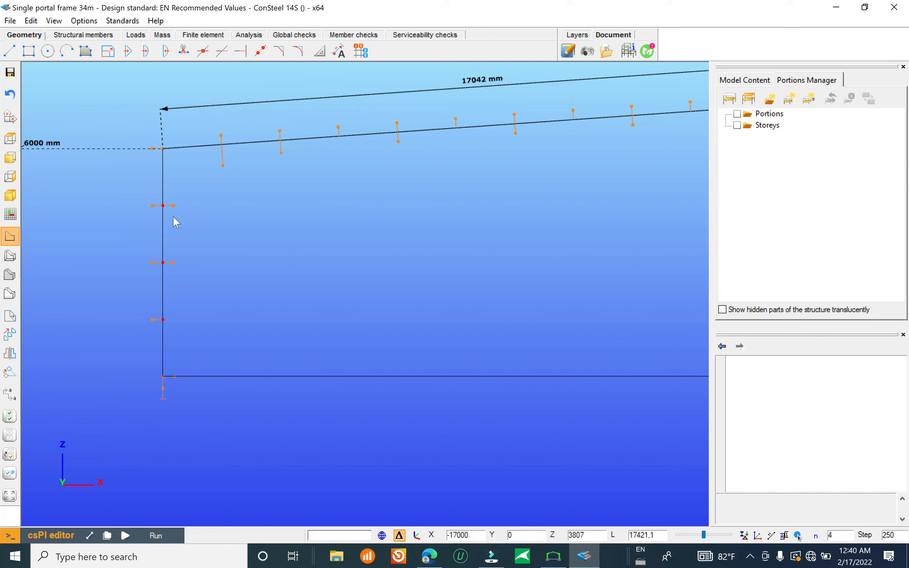
{"action": "scroll", "coordinate": [80, 239], "scroll_direction": "down", "scroll_amount": 2}
{"action": "scroll", "coordinate": [150, 203], "scroll_direction": "up", "scroll_amount": 2}
{"action": "scroll", "coordinate": [134, 171], "scroll_direction": "up", "scroll_amount": 1}
{"action": "scroll", "coordinate": [89, 197], "scroll_direction": "down", "scroll_amount": 2}
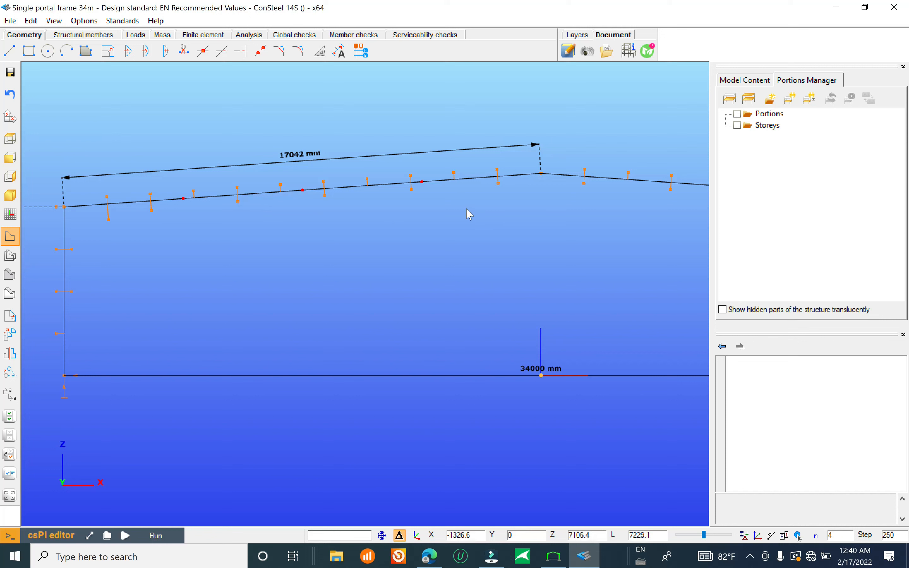
{"action": "scroll", "coordinate": [365, 186], "scroll_direction": "up", "scroll_amount": 2}
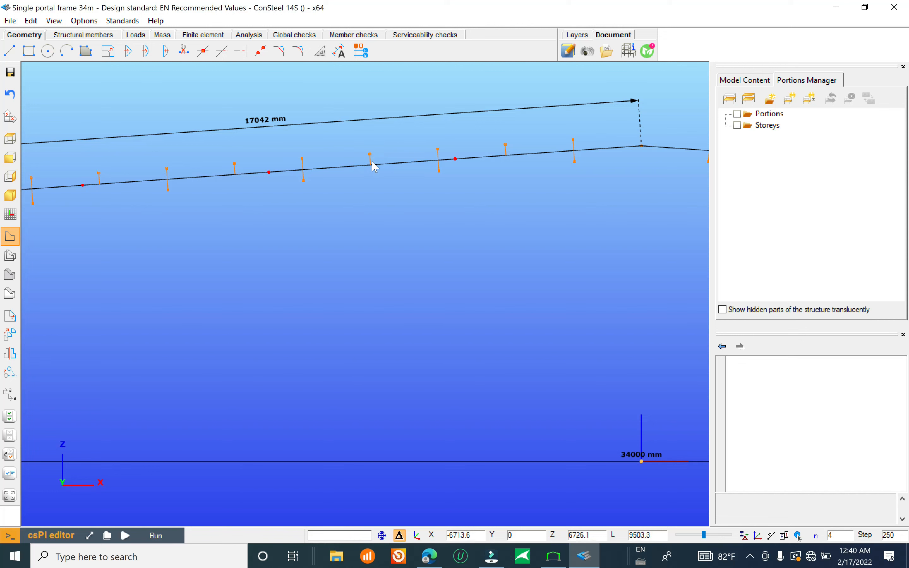
{"action": "scroll", "coordinate": [413, 192], "scroll_direction": "down", "scroll_amount": 3}
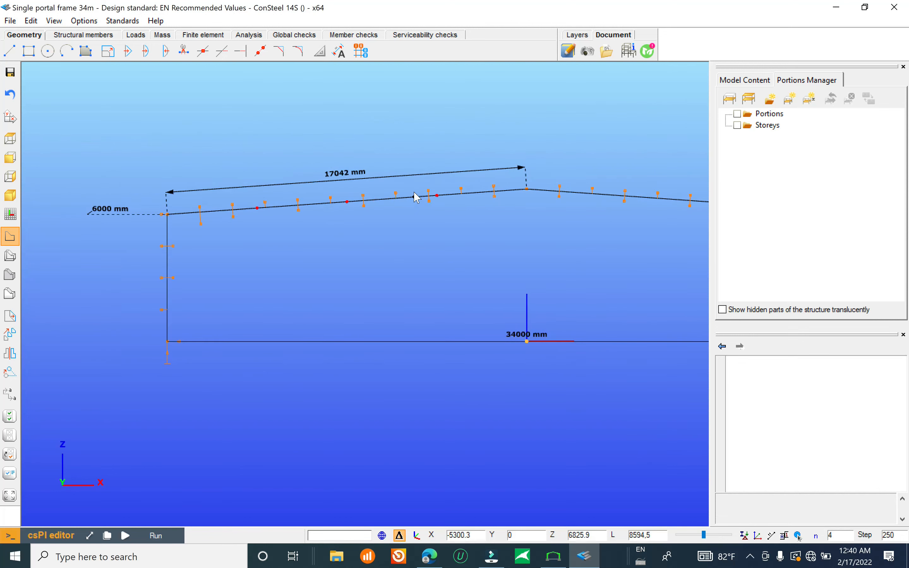
{"action": "scroll", "coordinate": [203, 191], "scroll_direction": "up", "scroll_amount": 1}
{"action": "middle_click_drag", "start_coordinate": [239, 198], "coordinate": [197, 259]}
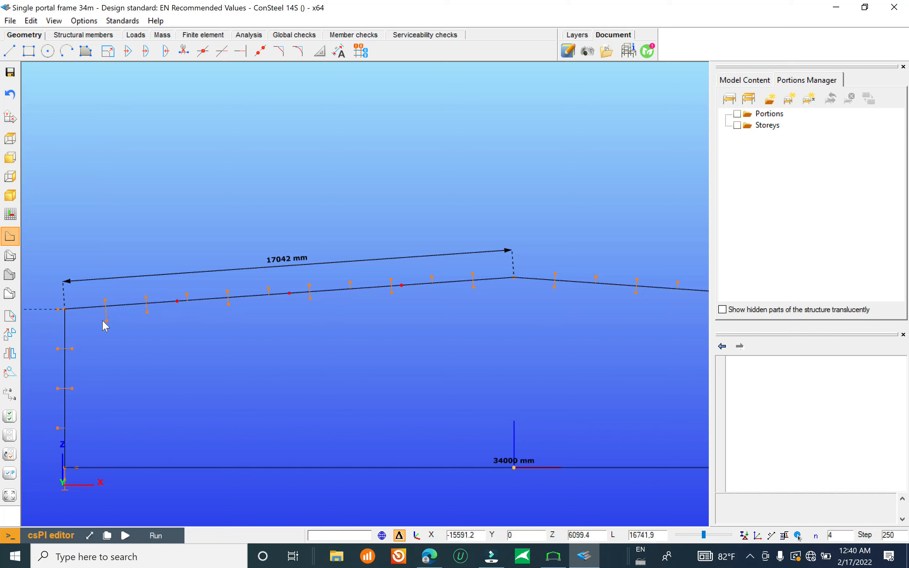
{"action": "scroll", "coordinate": [105, 312], "scroll_direction": "up", "scroll_amount": 2}
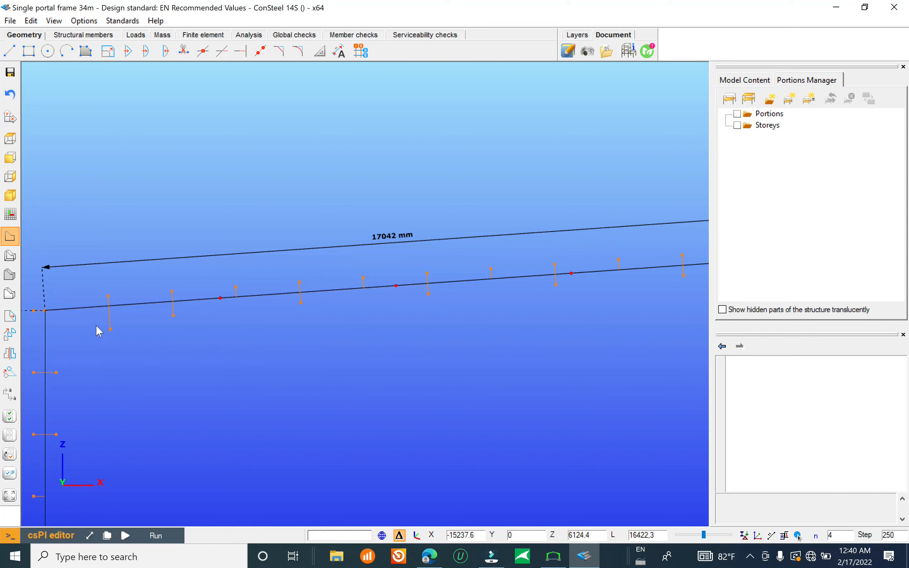
{"action": "scroll", "coordinate": [106, 306], "scroll_direction": "down", "scroll_amount": 4}
{"action": "scroll", "coordinate": [556, 305], "scroll_direction": "up", "scroll_amount": 2}
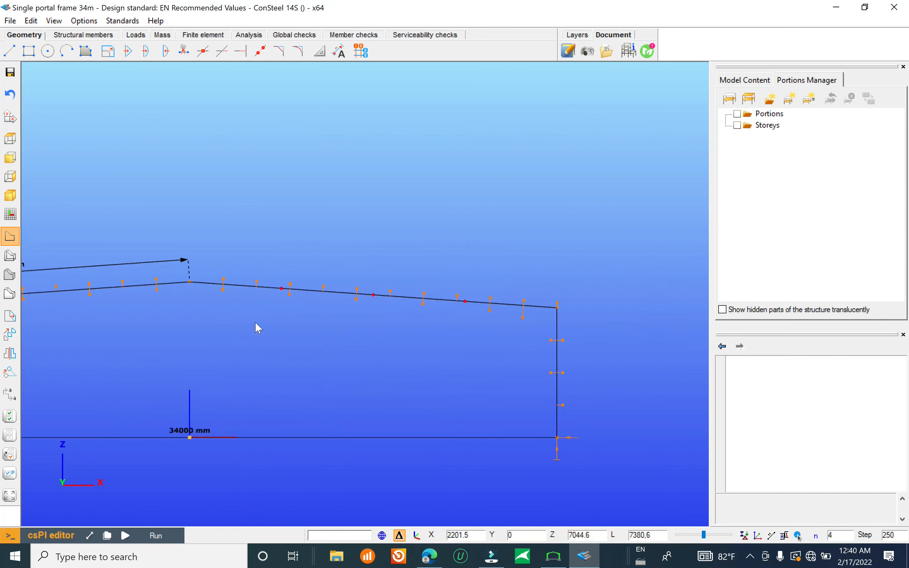
{"action": "scroll", "coordinate": [556, 338], "scroll_direction": "up", "scroll_amount": 2}
{"action": "scroll", "coordinate": [556, 268], "scroll_direction": "down", "scroll_amount": 3}
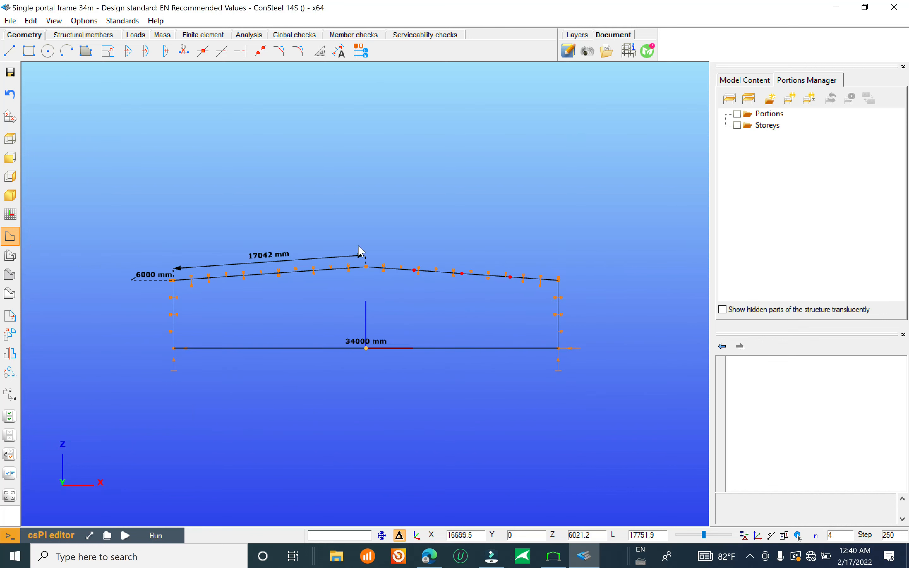
- Display the frame's DL load case, followed by its LL load case
{"action": "left_click", "coordinate": [136, 34]}
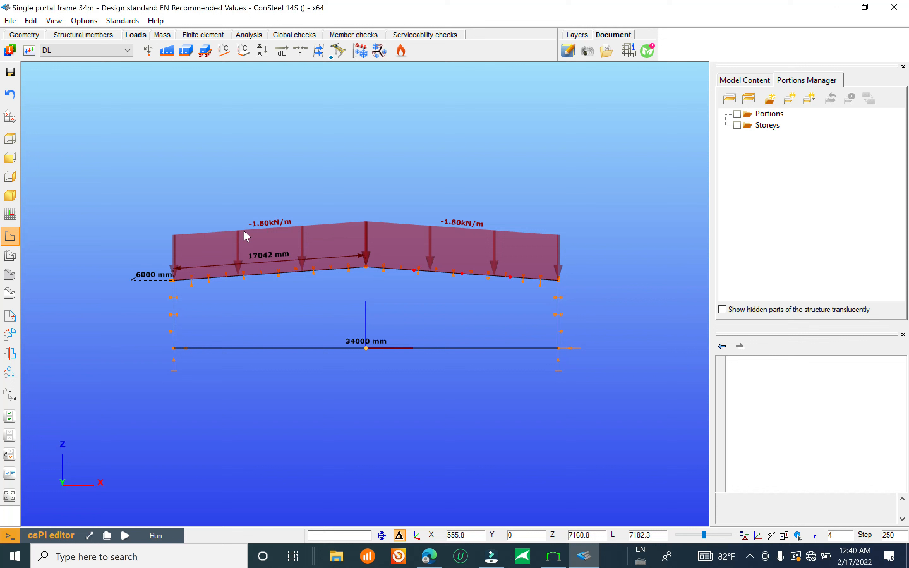
{"action": "left_click", "coordinate": [128, 49]}
{"action": "left_click", "coordinate": [49, 75]}
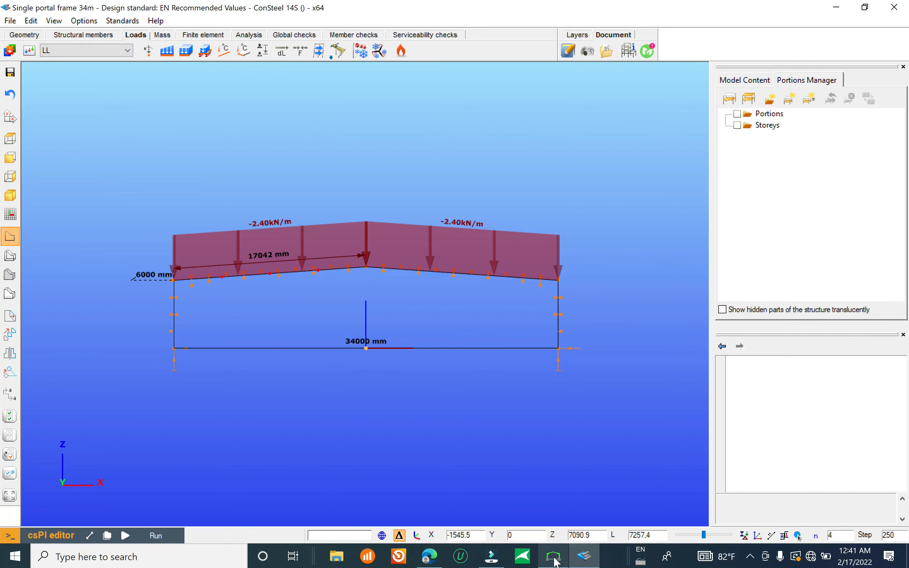
- Switch to SteelPortalFrameEC3's report preview and open page 3 to compare the imposed load Qk
{"action": "mouse_move", "coordinate": [556, 560]}
{"action": "left_click", "coordinate": [554, 500]}
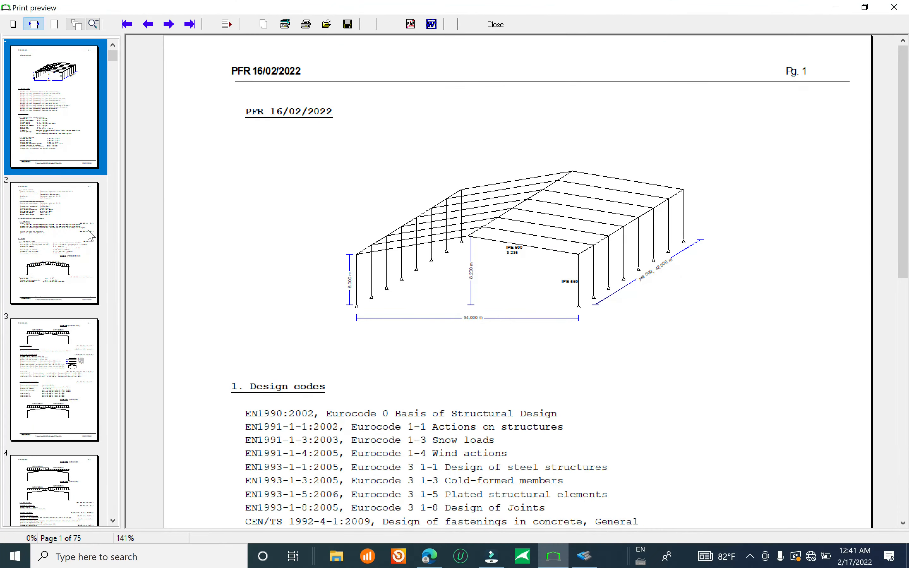
{"action": "left_click", "coordinate": [39, 332]}
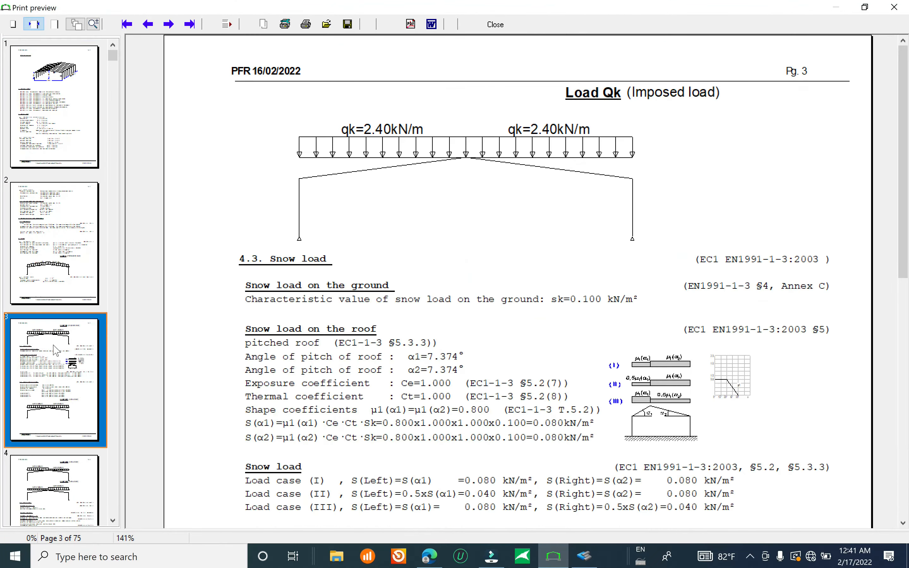
- Examine the permanent load G on report page 2, followed by the imposed load Qk and snow loads on page 3
{"action": "left_click", "coordinate": [37, 481]}
{"action": "left_click", "coordinate": [24, 251]}
{"action": "left_click", "coordinate": [79, 97]}
{"action": "scroll", "coordinate": [71, 188], "scroll_direction": "up", "scroll_amount": 2}
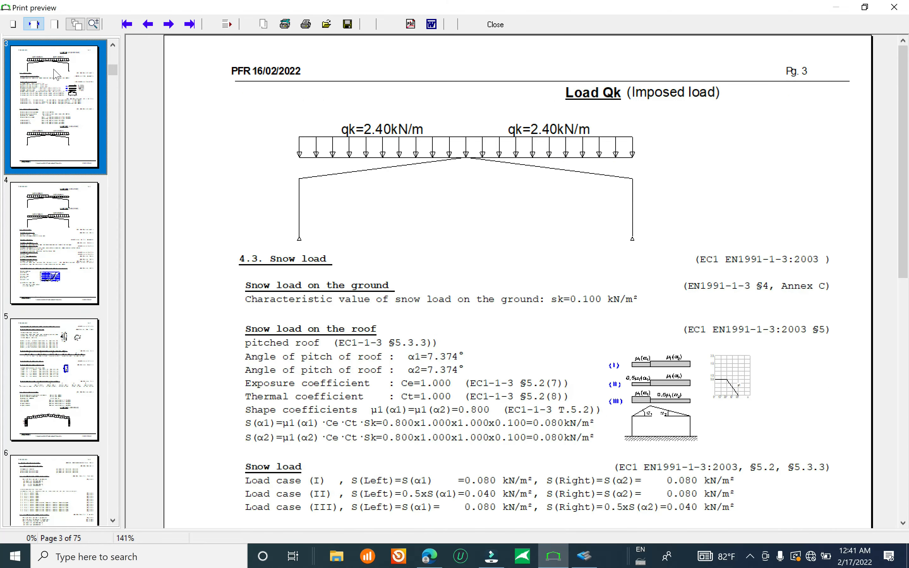
{"action": "scroll", "coordinate": [53, 159], "scroll_direction": "up", "scroll_amount": 1}
{"action": "scroll", "coordinate": [55, 164], "scroll_direction": "up", "scroll_amount": 1}
{"action": "left_click", "coordinate": [56, 250]}
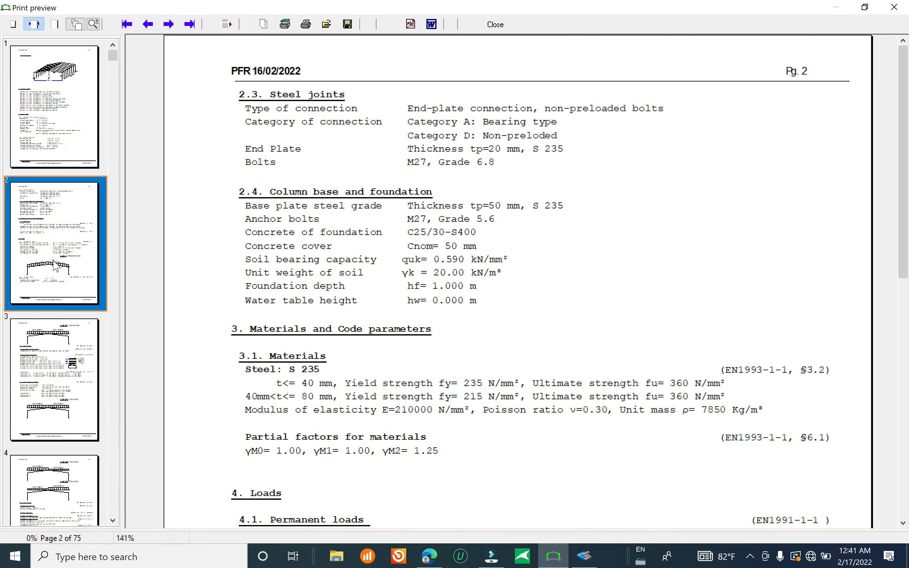
{"action": "scroll", "coordinate": [263, 338], "scroll_direction": "down", "scroll_amount": 10}
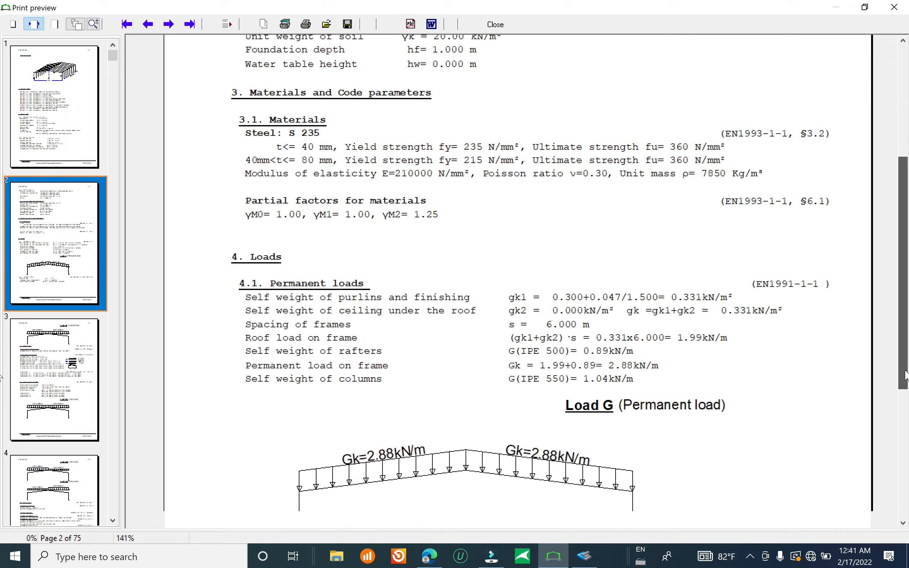
{"action": "scroll", "coordinate": [361, 319], "scroll_direction": "down", "scroll_amount": 3}
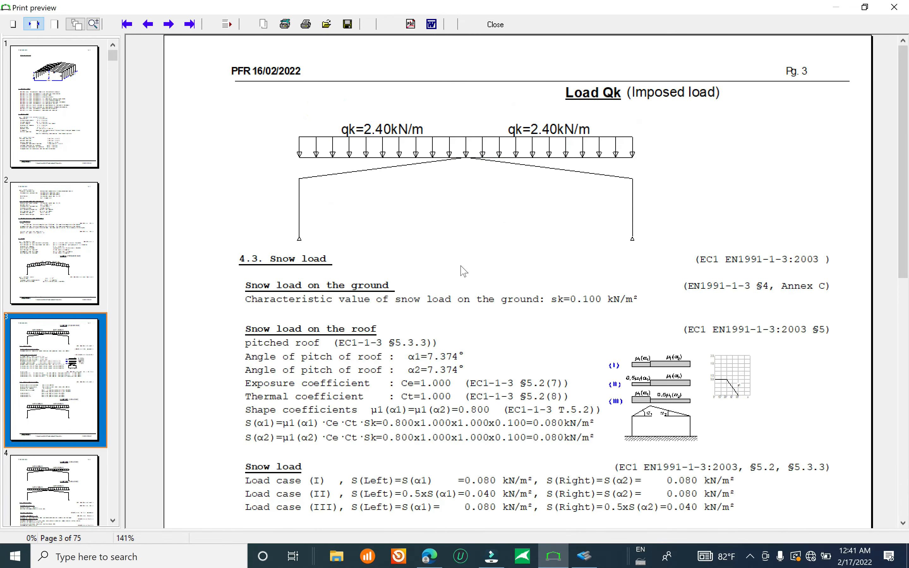
{"action": "scroll", "coordinate": [3, 253], "scroll_direction": "down", "scroll_amount": 1}
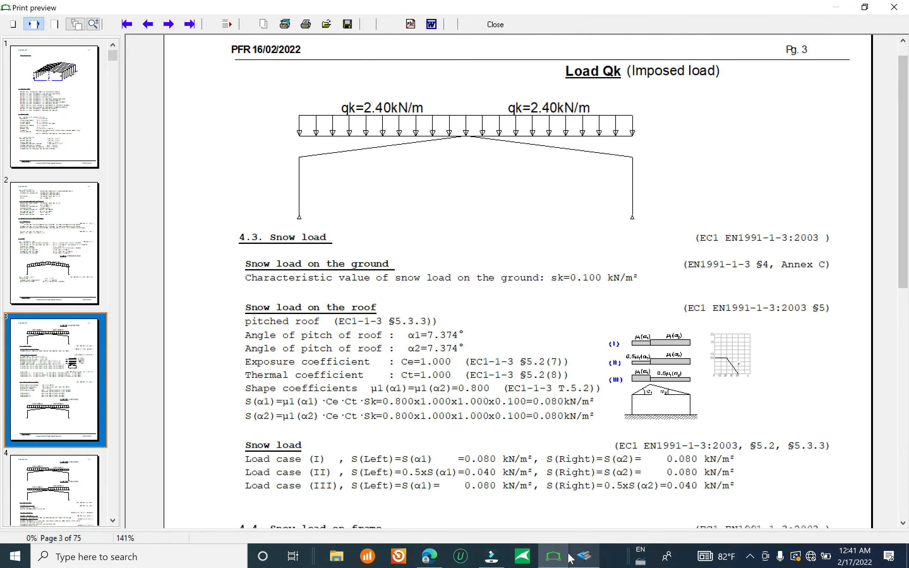
- Switch to ConSteel and display the frame's Wind load case
{"action": "left_click", "coordinate": [586, 558]}
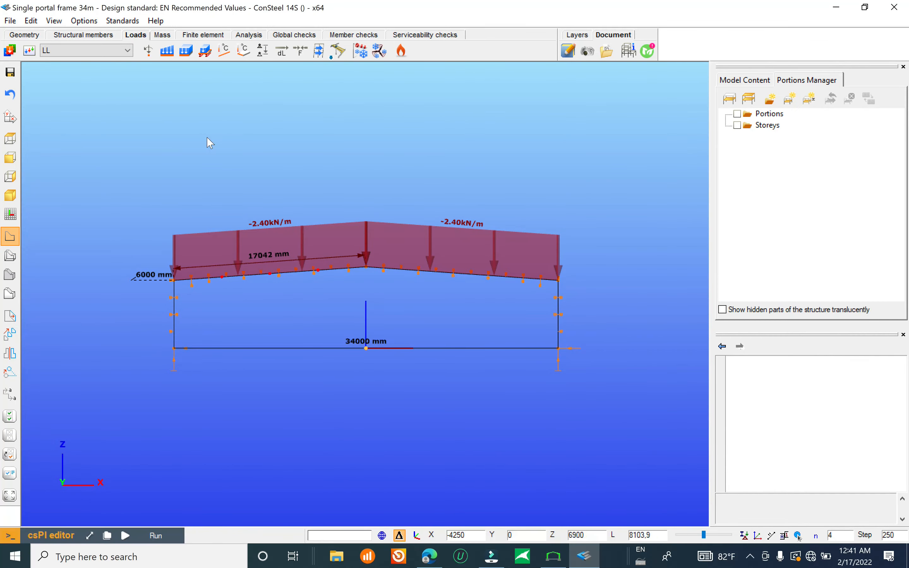
{"action": "left_click", "coordinate": [77, 52]}
{"action": "left_click", "coordinate": [81, 78]}
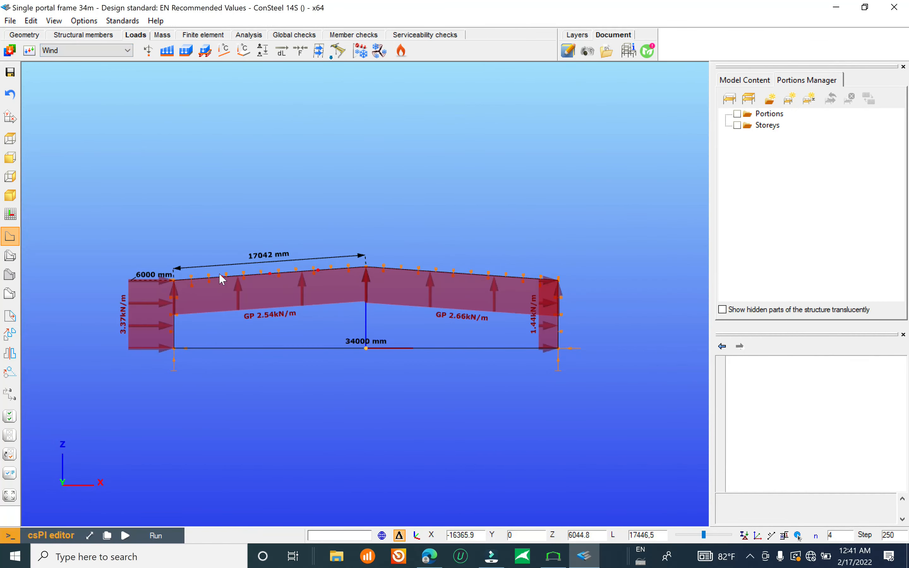
- Switch to the SteelPortalFrameEC3 report and examine the wind load Qw1 on the frame on page 5
{"action": "left_click", "coordinate": [553, 556]}
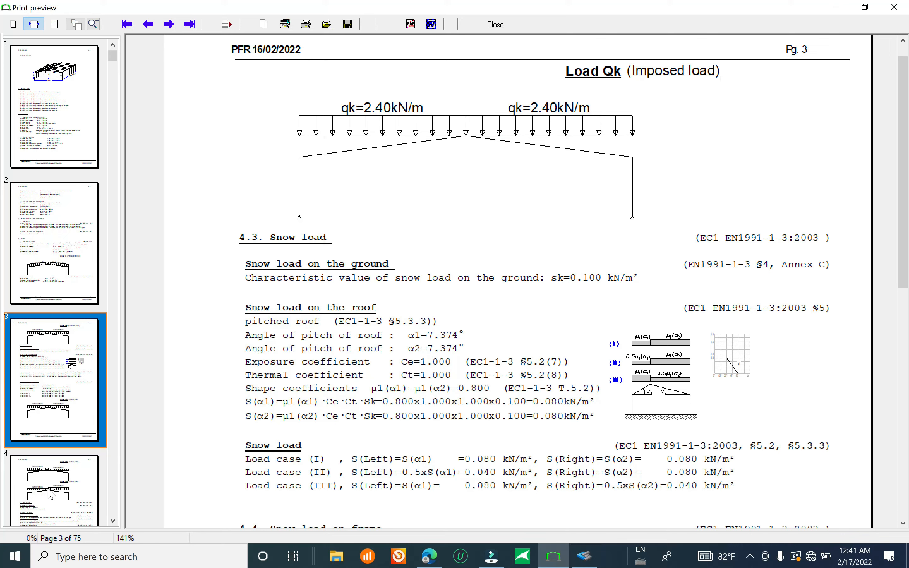
{"action": "scroll", "coordinate": [57, 312], "scroll_direction": "down", "scroll_amount": 2}
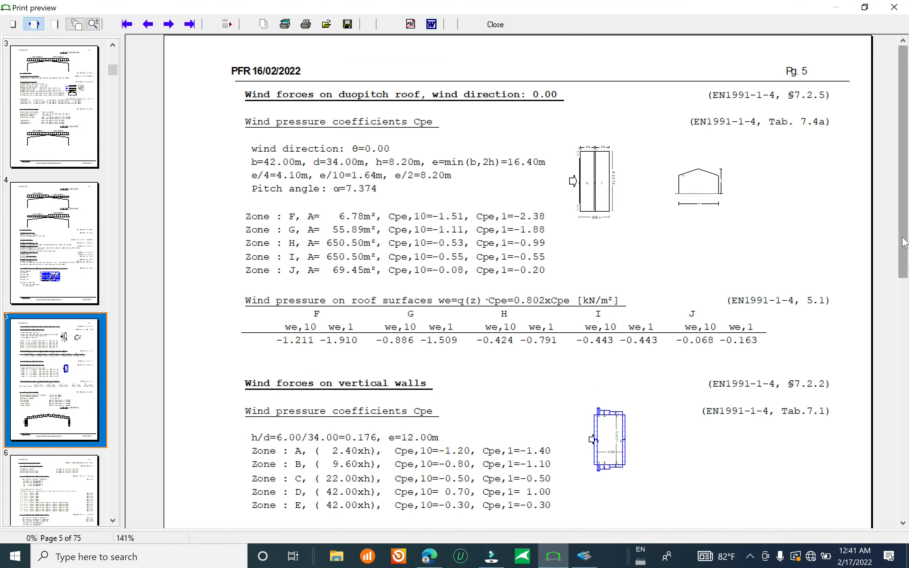
{"action": "scroll", "coordinate": [492, 353], "scroll_direction": "down", "scroll_amount": 10}
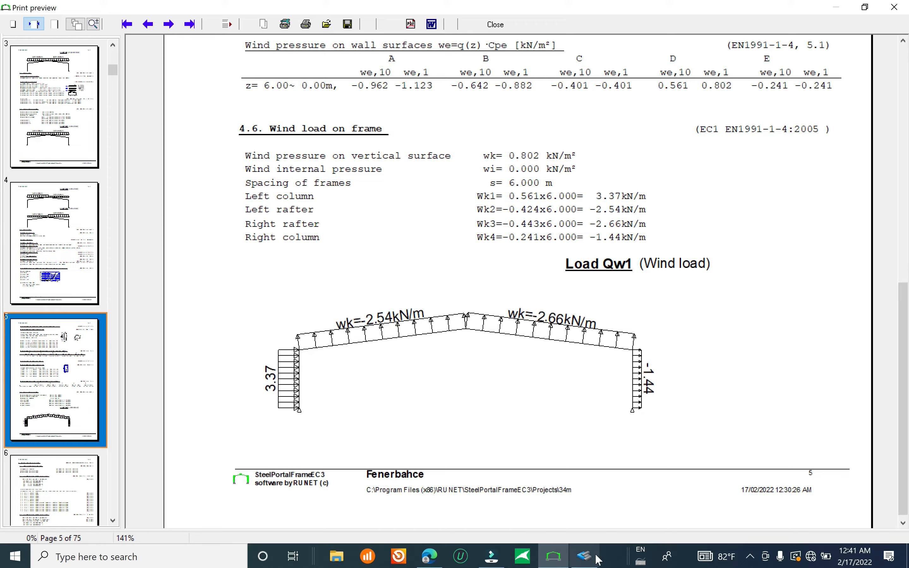
- Return to ConSteel and run the structural analysis with Initial sway - 1 as the global imperfection, closing the analysis report
{"action": "left_click", "coordinate": [584, 556]}
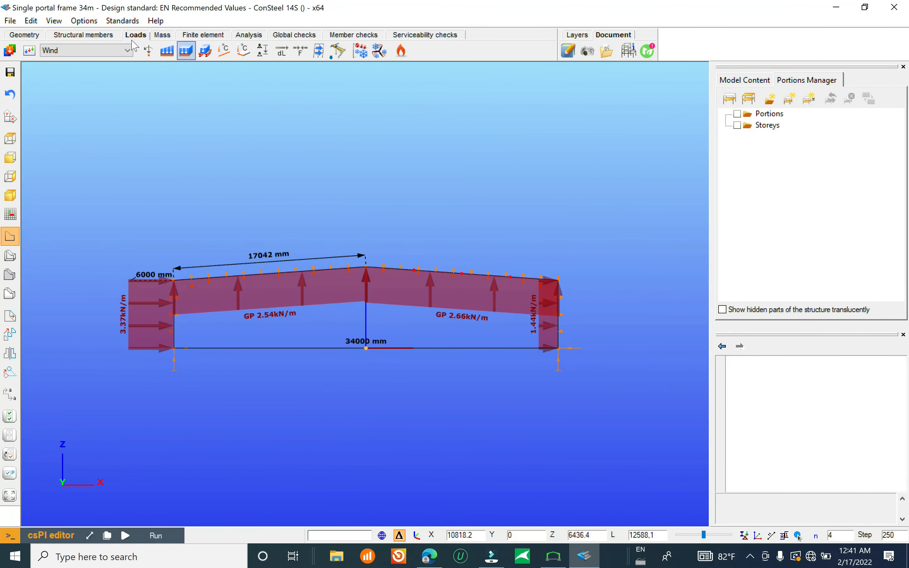
{"action": "left_click", "coordinate": [249, 35]}
{"action": "left_click", "coordinate": [28, 50]}
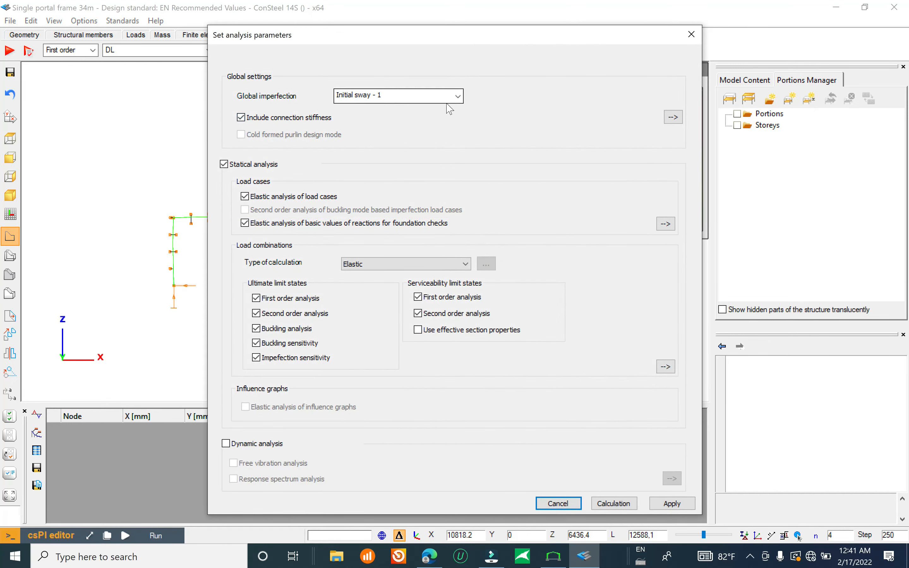
{"action": "left_click", "coordinate": [458, 97]}
{"action": "left_click", "coordinate": [517, 86]}
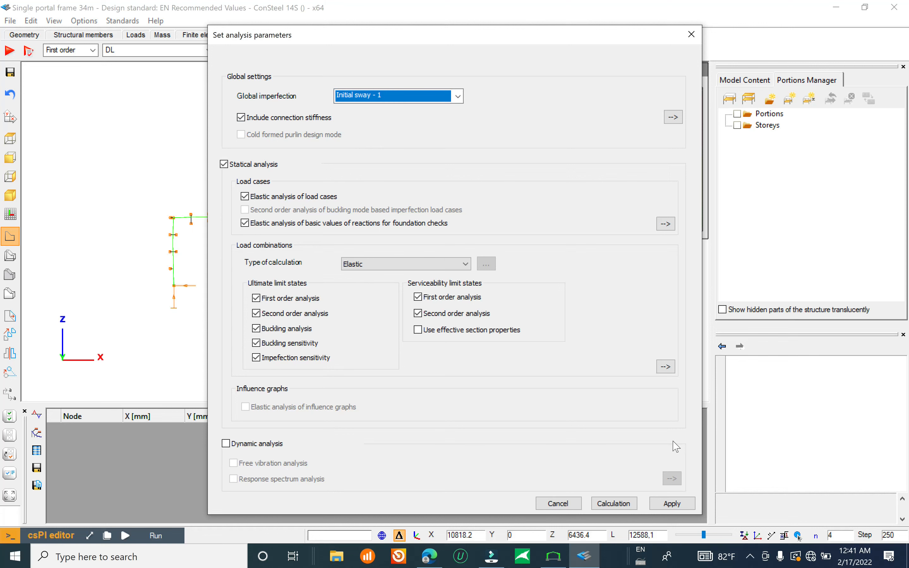
{"action": "left_click", "coordinate": [614, 503]}
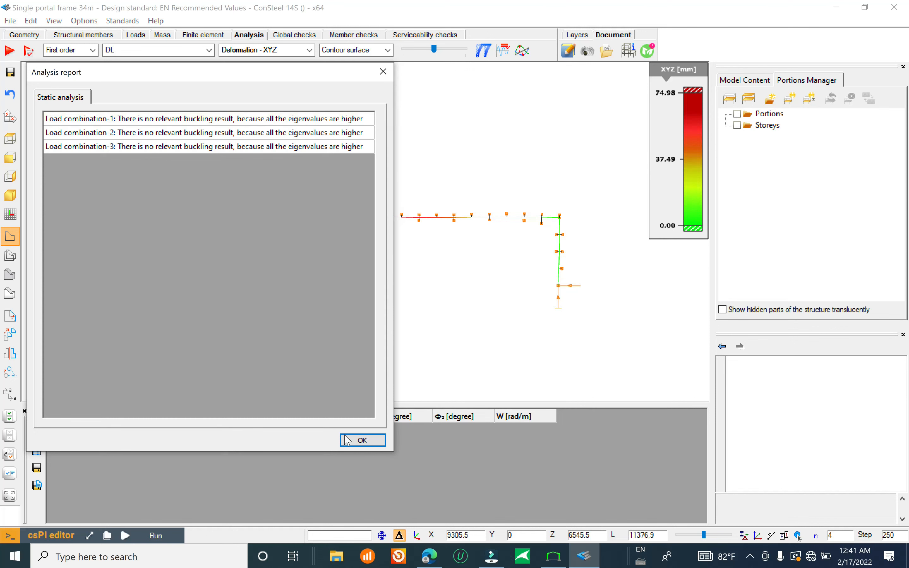
{"action": "left_click", "coordinate": [362, 440]}
- Select first-order analysis results for the ULS load combinations envelope
{"action": "middle_click_drag", "start_coordinate": [486, 328], "coordinate": [464, 276]}
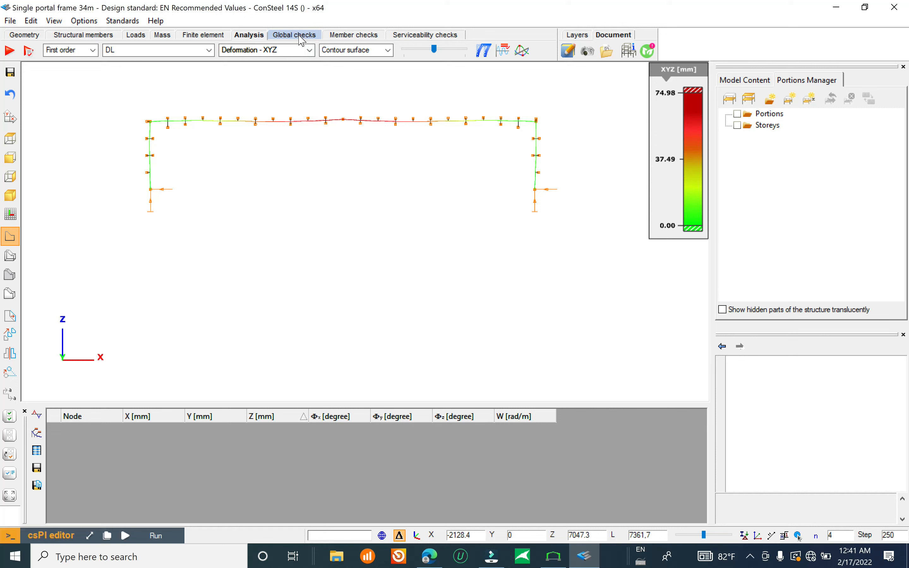
{"action": "left_click", "coordinate": [63, 50]}
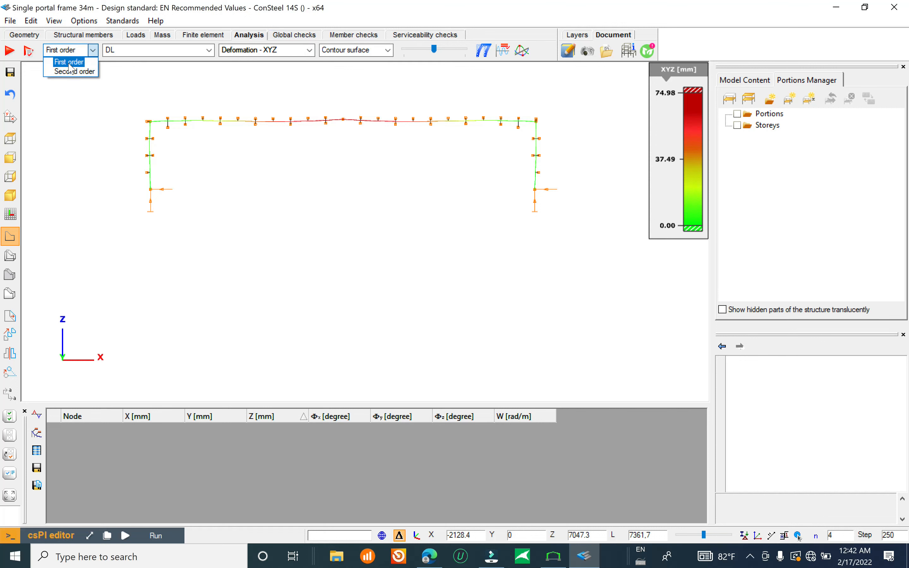
{"action": "left_click", "coordinate": [70, 63]}
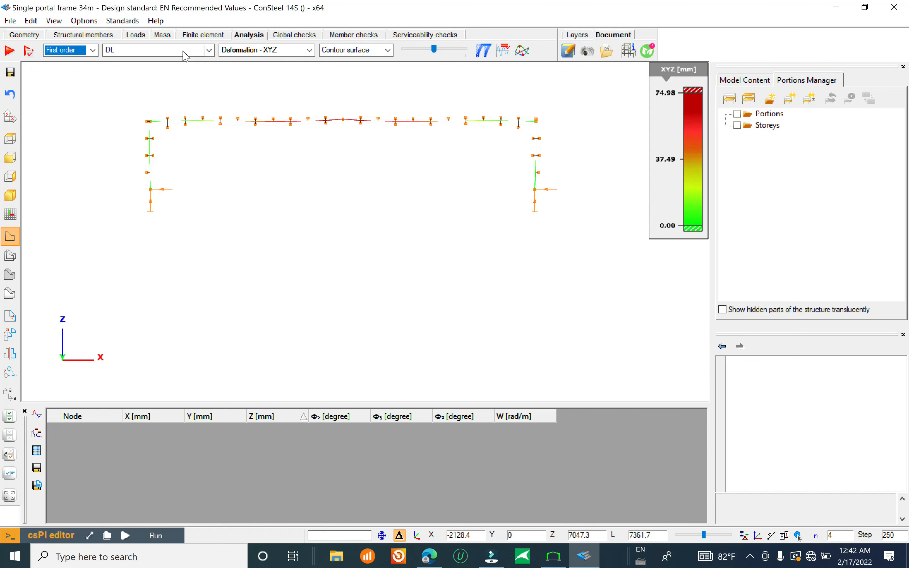
{"action": "left_click", "coordinate": [161, 50]}
{"action": "left_click", "coordinate": [163, 129]}
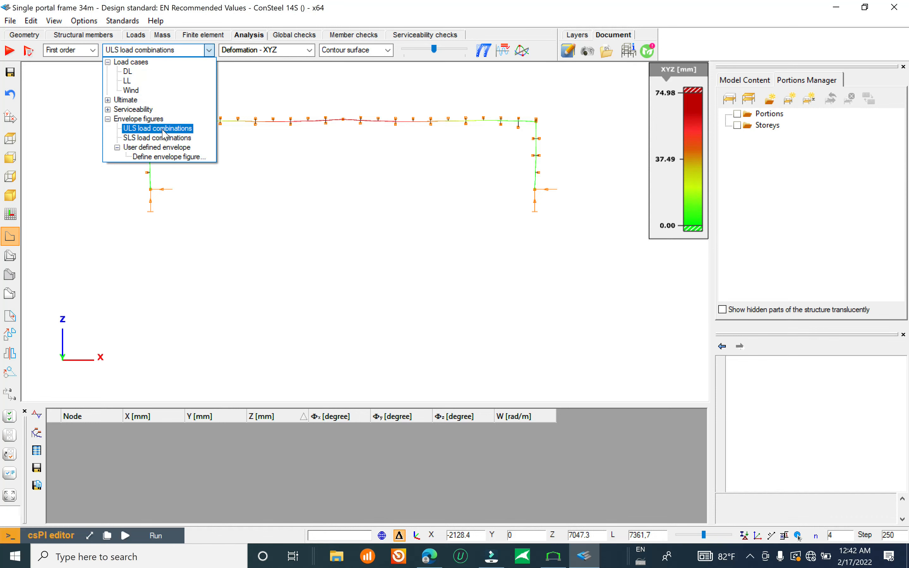
- Display the envelope's My bending moment diagram and read the moment at the right eave
{"action": "left_click", "coordinate": [264, 50]}
{"action": "left_click", "coordinate": [257, 122]}
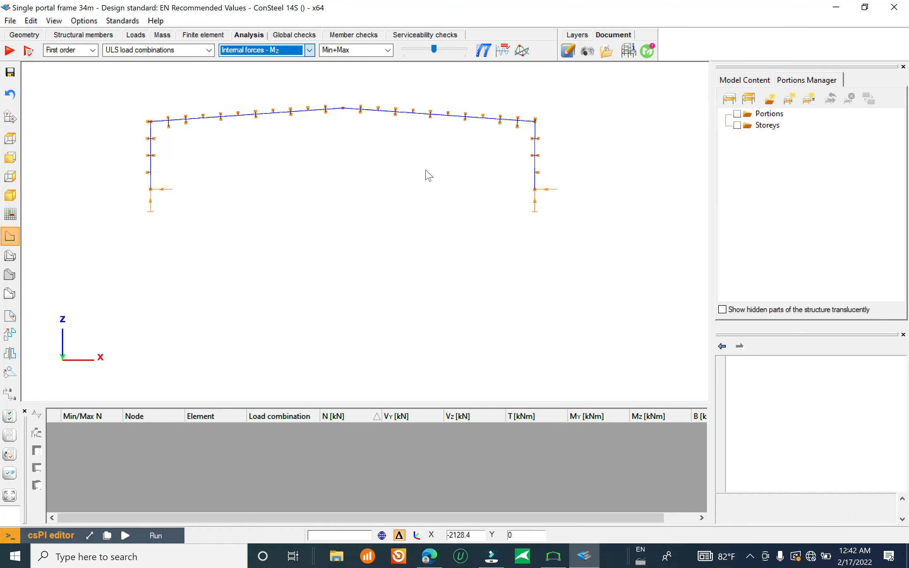
{"action": "left_click", "coordinate": [279, 50]}
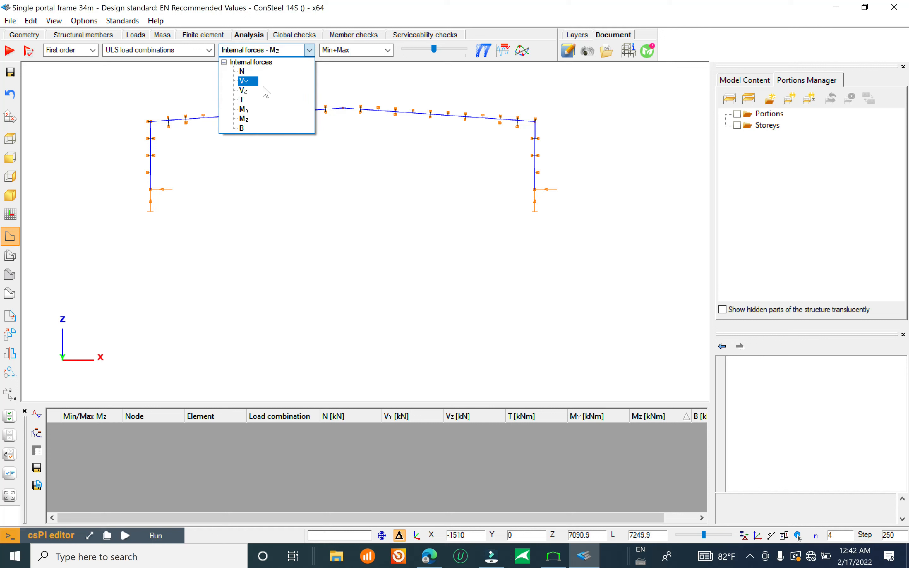
{"action": "left_click", "coordinate": [254, 112]}
{"action": "scroll", "coordinate": [538, 104], "scroll_direction": "up", "scroll_amount": 2}
{"action": "mouse_move", "coordinate": [542, 117]}
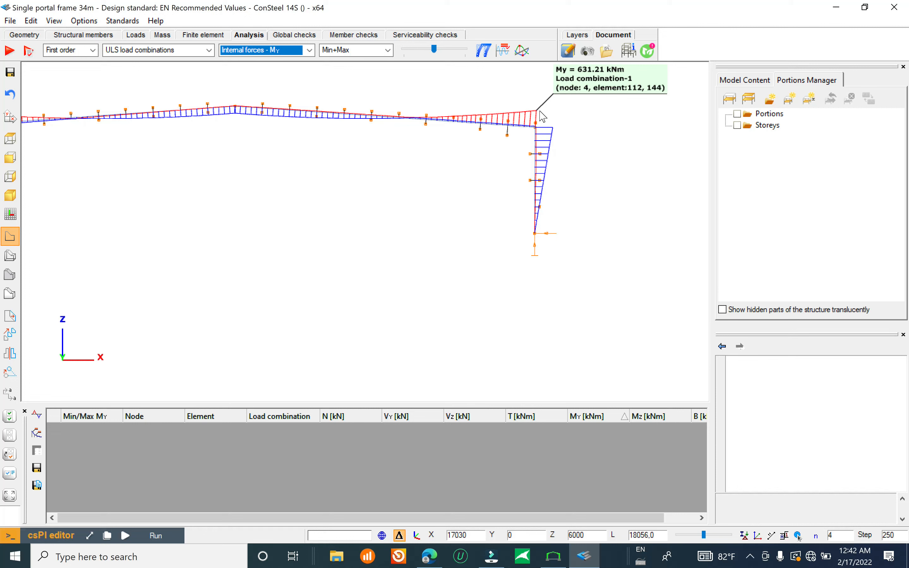
- Display the My diagram for Load combination-1, followed by Load combination-2, and read the latter's moment at the right eave
{"action": "left_click", "coordinate": [174, 49]}
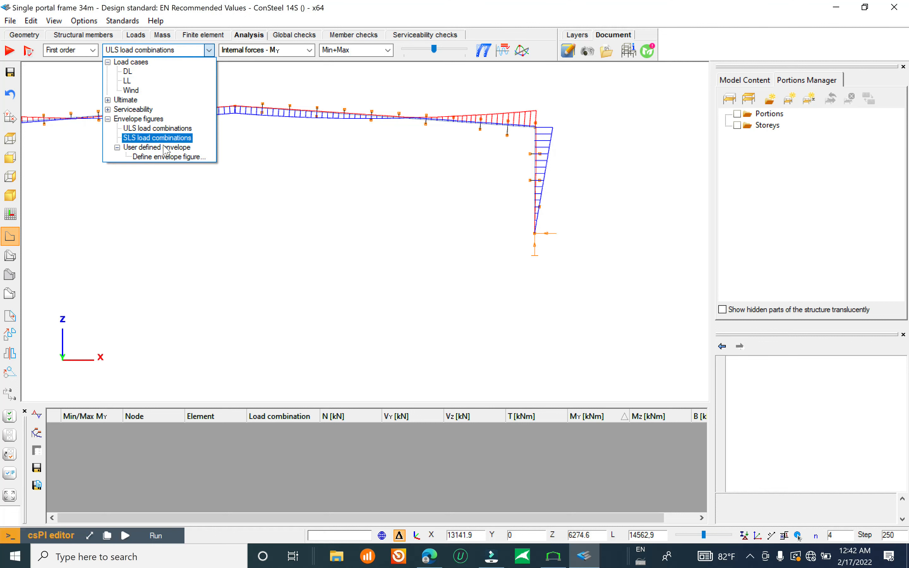
{"action": "left_click", "coordinate": [108, 101]}
{"action": "left_click", "coordinate": [145, 110]}
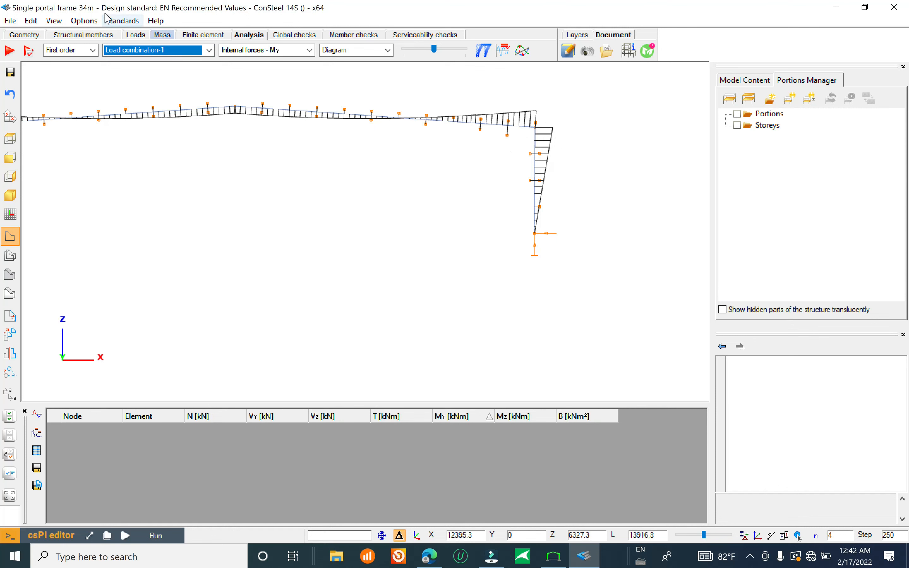
{"action": "left_click", "coordinate": [177, 50]}
{"action": "left_click", "coordinate": [177, 119]}
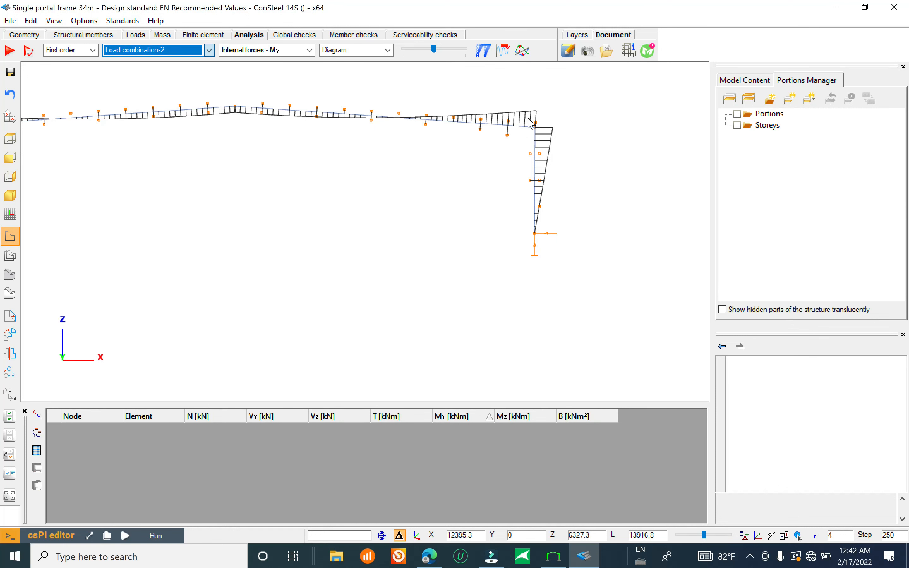
{"action": "mouse_move", "coordinate": [537, 116]}
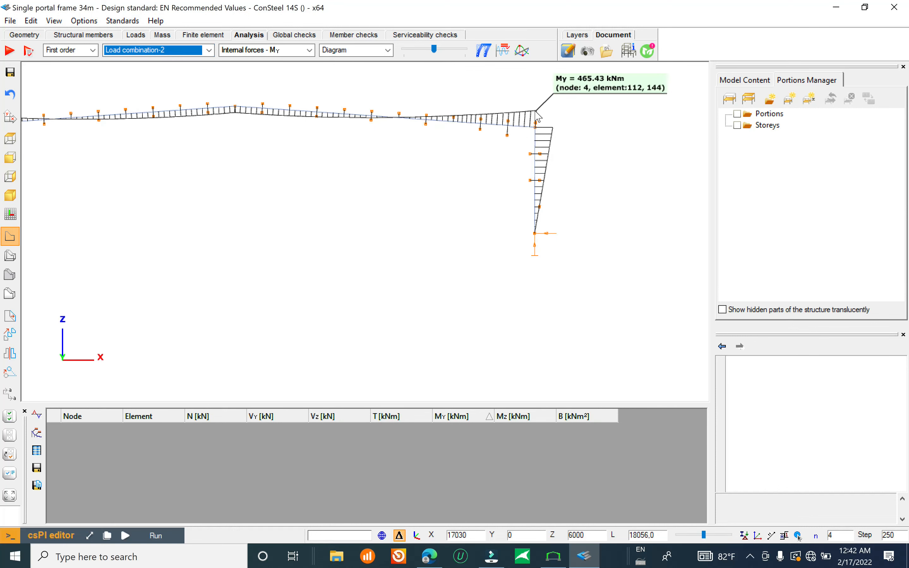
- Display the My diagram for Load combination-3 and inspect the right eave
{"action": "left_click", "coordinate": [184, 51]}
{"action": "left_click", "coordinate": [152, 129]}
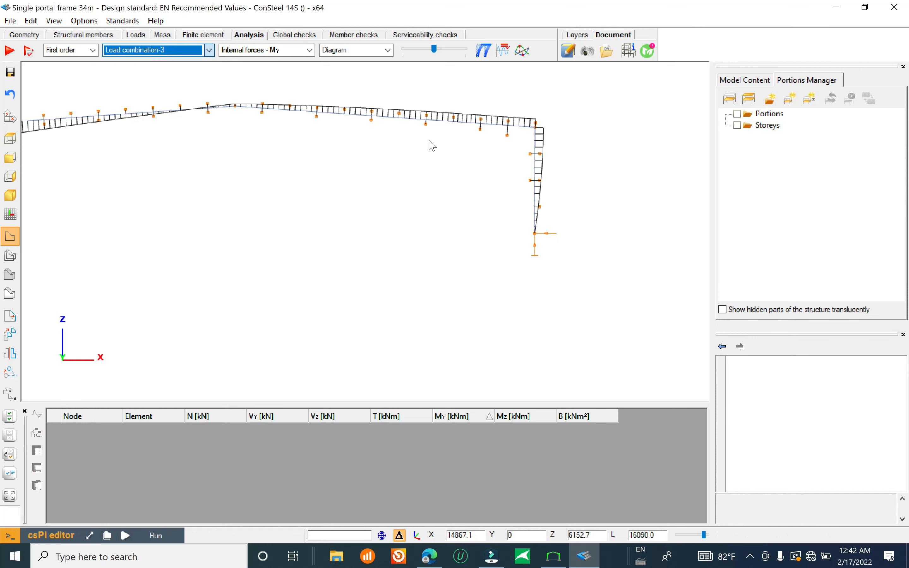
{"action": "mouse_move", "coordinate": [543, 120]}
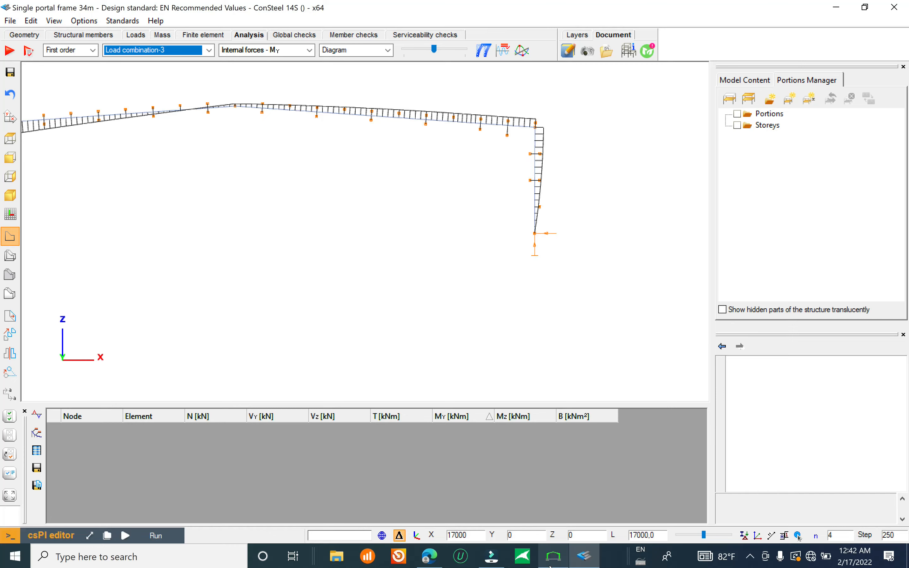
- Switch to the SteelPortalFrameEC3 report and compare the L.C. 201 bending moments on page 19 with the rafter moment table on page 18
{"action": "left_click", "coordinate": [554, 556]}
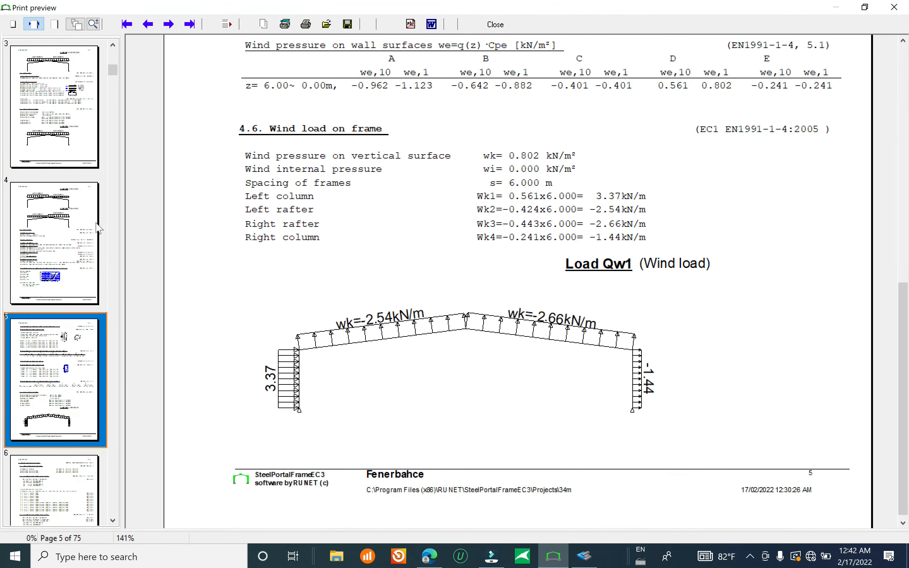
{"action": "scroll", "coordinate": [65, 477], "scroll_direction": "down", "scroll_amount": 8}
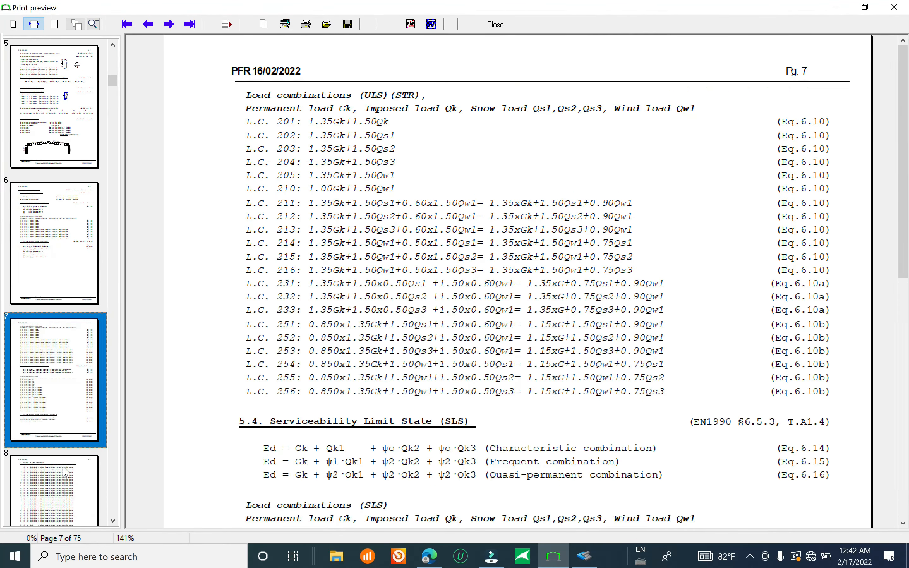
{"action": "scroll", "coordinate": [73, 354], "scroll_direction": "down", "scroll_amount": 8}
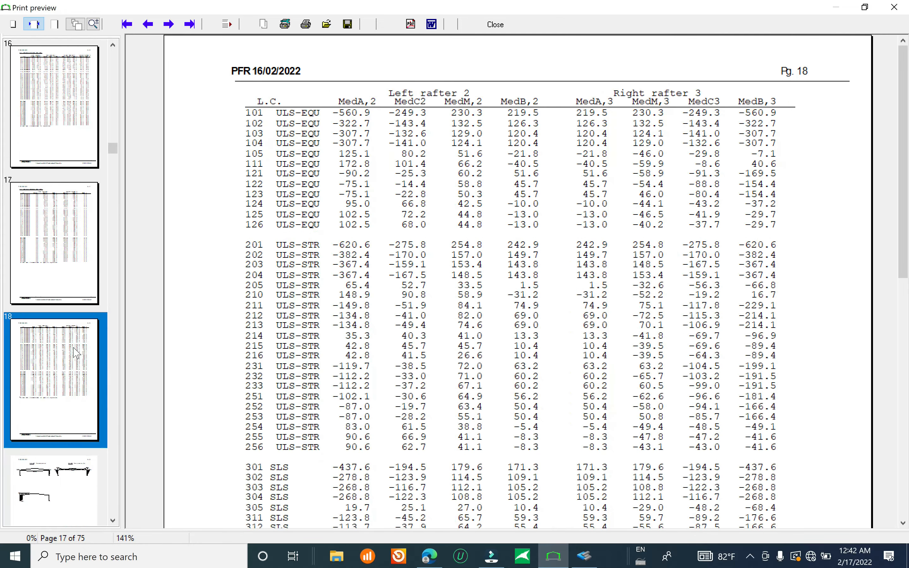
{"action": "left_click", "coordinate": [65, 77]}
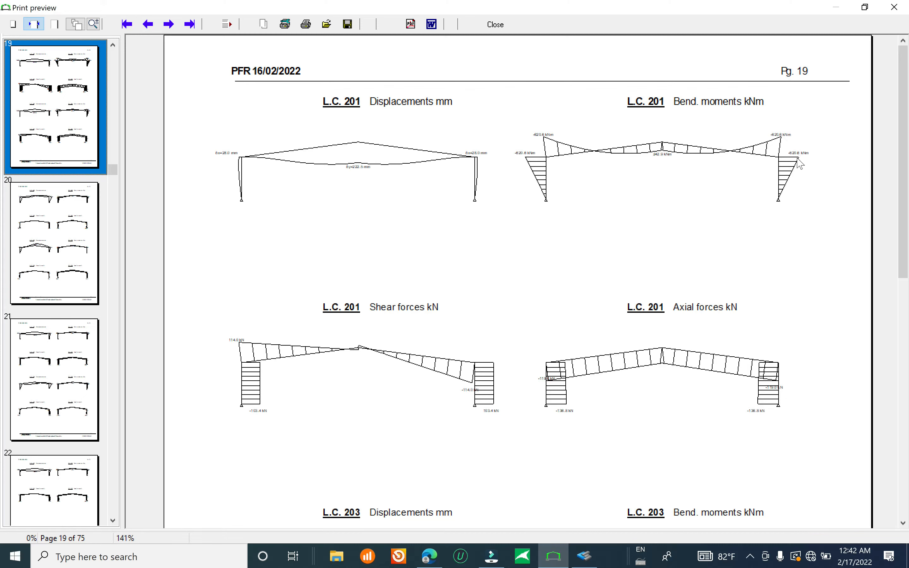
{"action": "scroll", "coordinate": [800, 160], "scroll_direction": "up", "scroll_amount": 2}
{"action": "scroll", "coordinate": [798, 173], "scroll_direction": "down", "scroll_amount": 1}
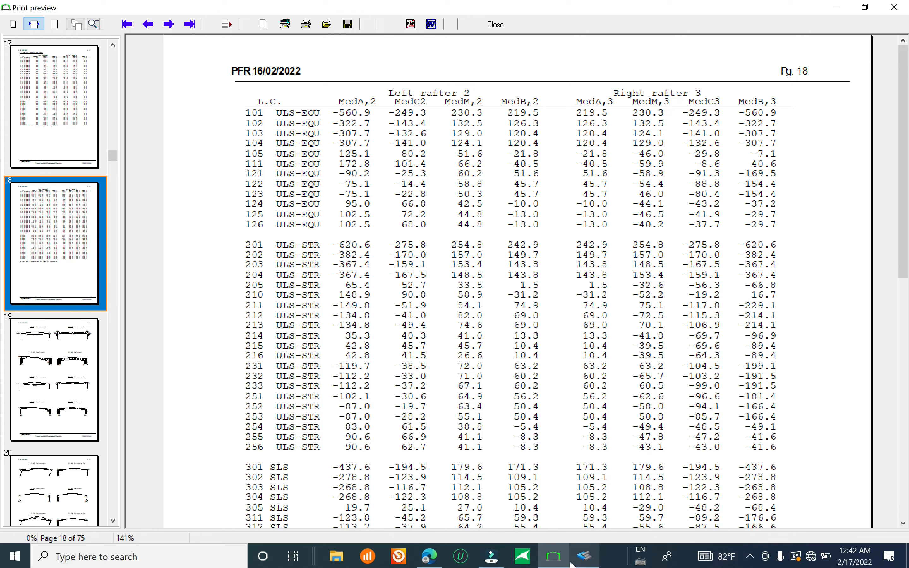
{"action": "left_click", "coordinate": [411, 23]}
{"action": "left_click", "coordinate": [550, 162]}
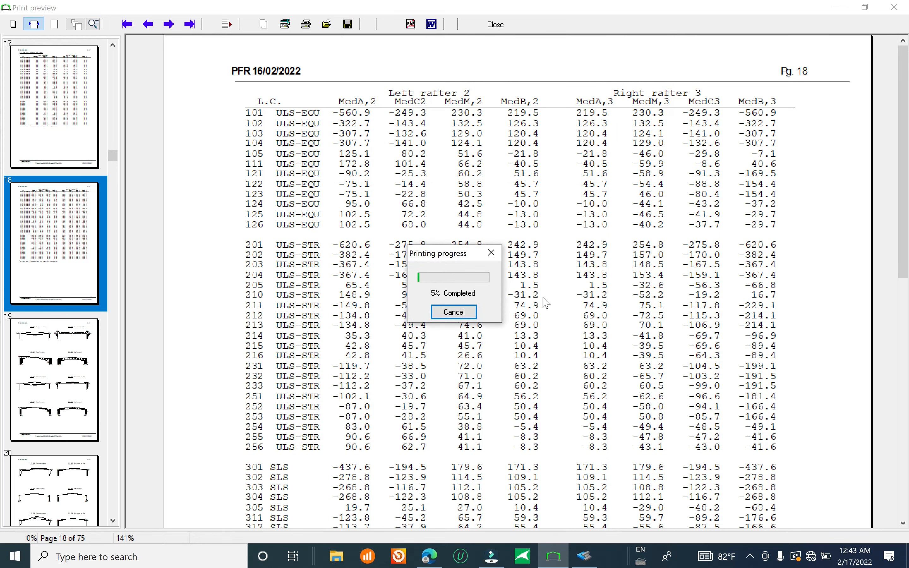
{"action": "left_click", "coordinate": [429, 556]}
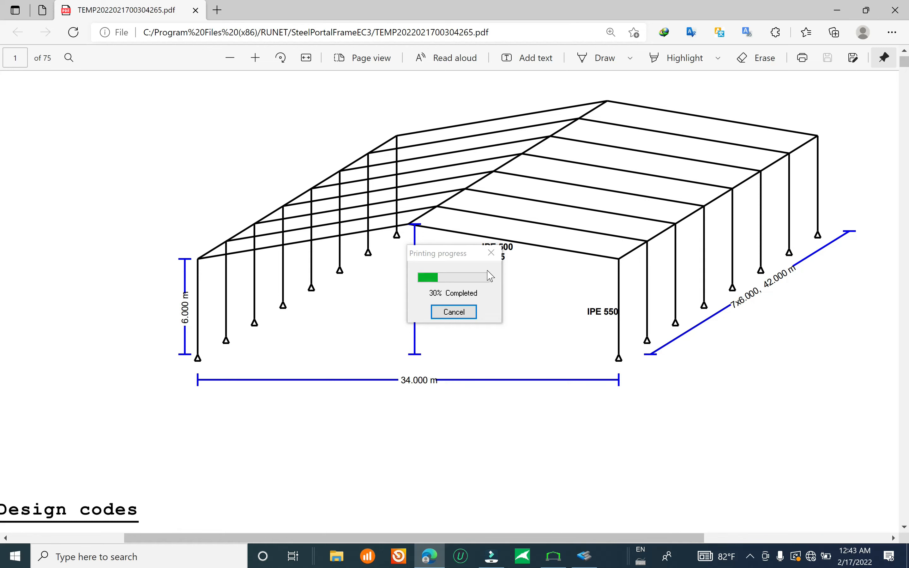
{"action": "left_click", "coordinate": [491, 252]}
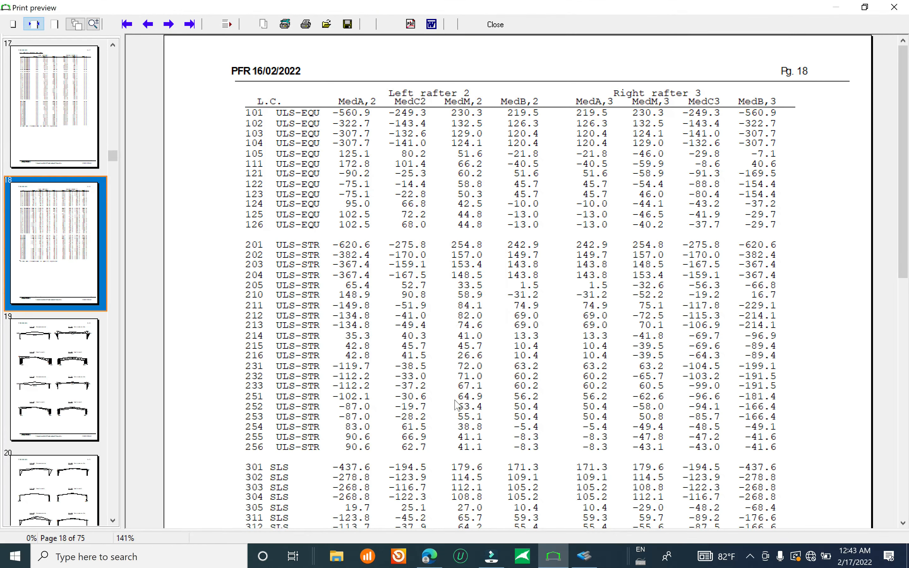
- Switch to the report's PDF in Edge and examine the L.C. 201 bending moment diagram on page 19
{"action": "left_click", "coordinate": [436, 556]}
{"action": "scroll", "coordinate": [455, 267], "scroll_direction": "down", "scroll_amount": 6, "text": "ctrl"}
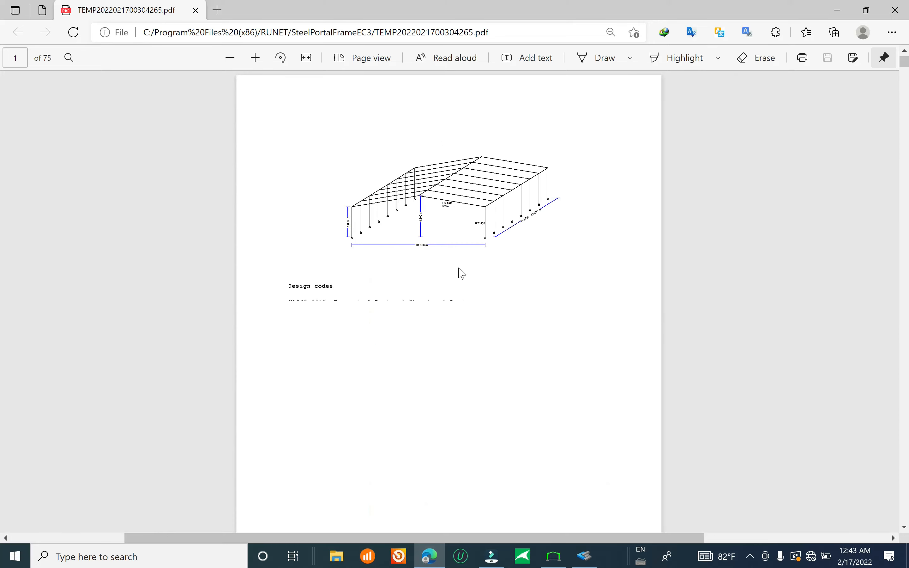
{"action": "scroll", "coordinate": [463, 262], "scroll_direction": "down", "scroll_amount": 1}
{"action": "scroll", "coordinate": [465, 267], "scroll_direction": "down", "scroll_amount": 15}
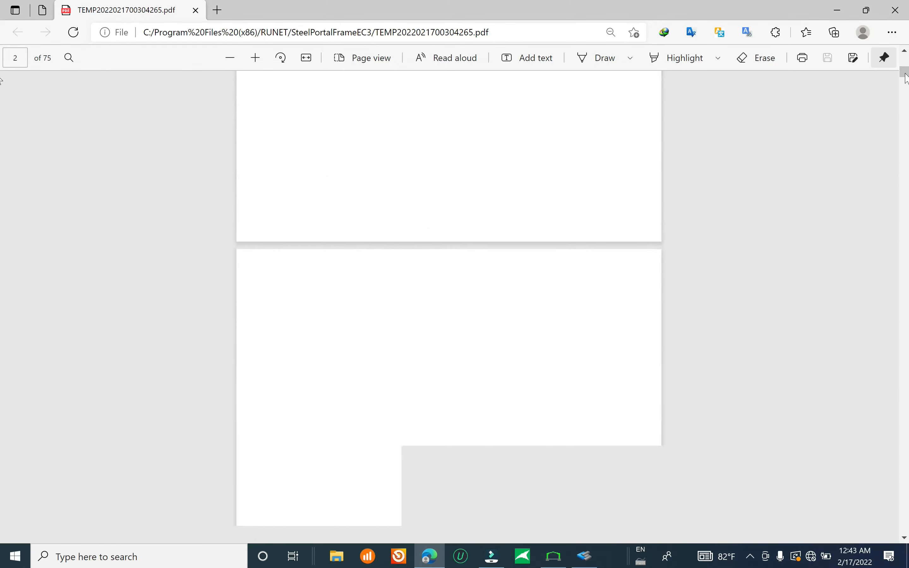
{"action": "scroll", "coordinate": [593, 323], "scroll_direction": "down", "scroll_amount": 15}
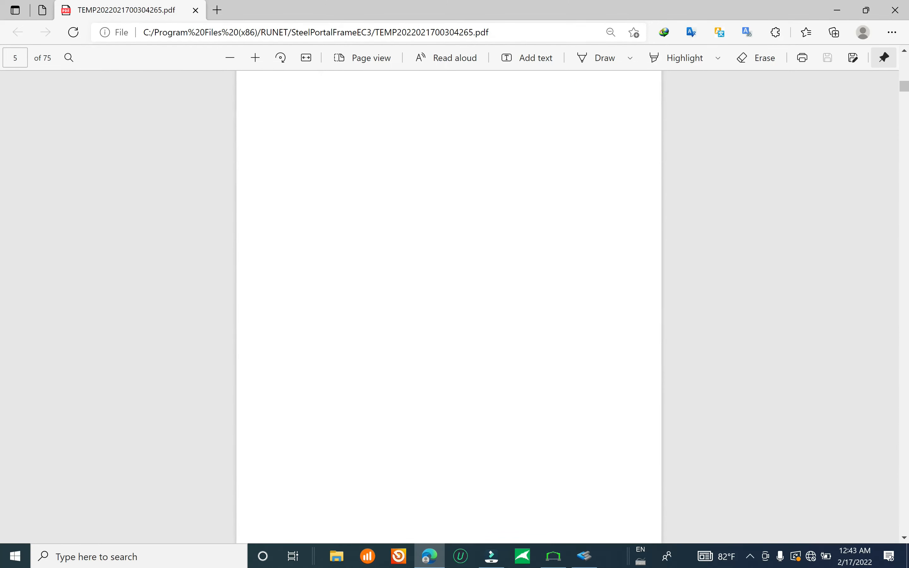
{"action": "left_click_drag", "start_coordinate": [905, 90], "coordinate": [906, 183]}
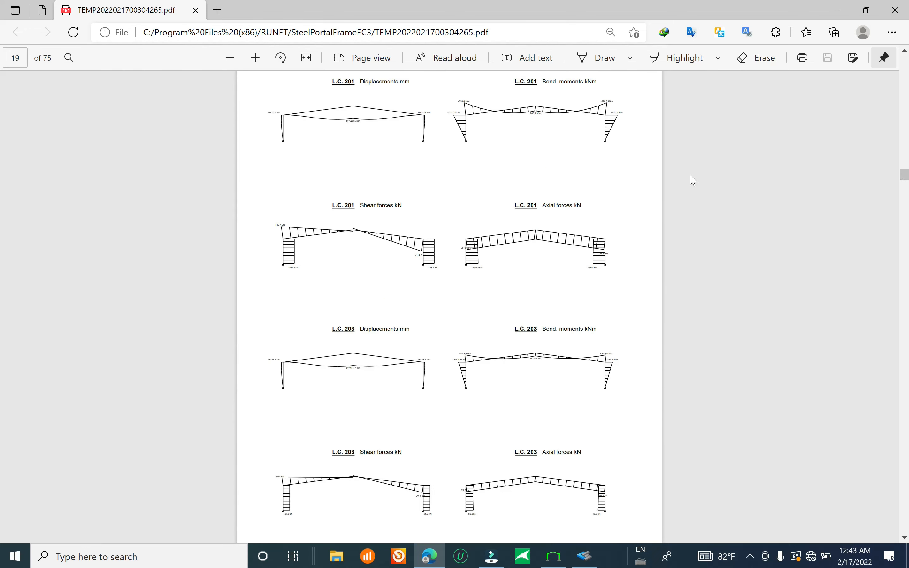
{"action": "scroll", "coordinate": [572, 88], "scroll_direction": "up", "scroll_amount": 6, "text": "ctrl"}
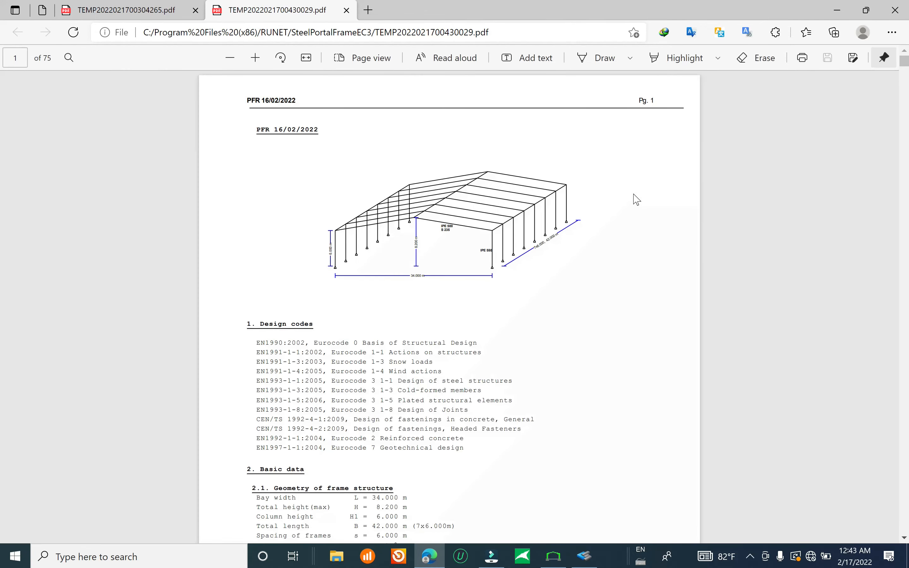
- Close the second report PDF, TEMP2022021700430029.pdf, and return to the L.C. 201 bending moment diagram in the first
{"action": "scroll", "coordinate": [319, 92], "scroll_direction": "down", "scroll_amount": 15}
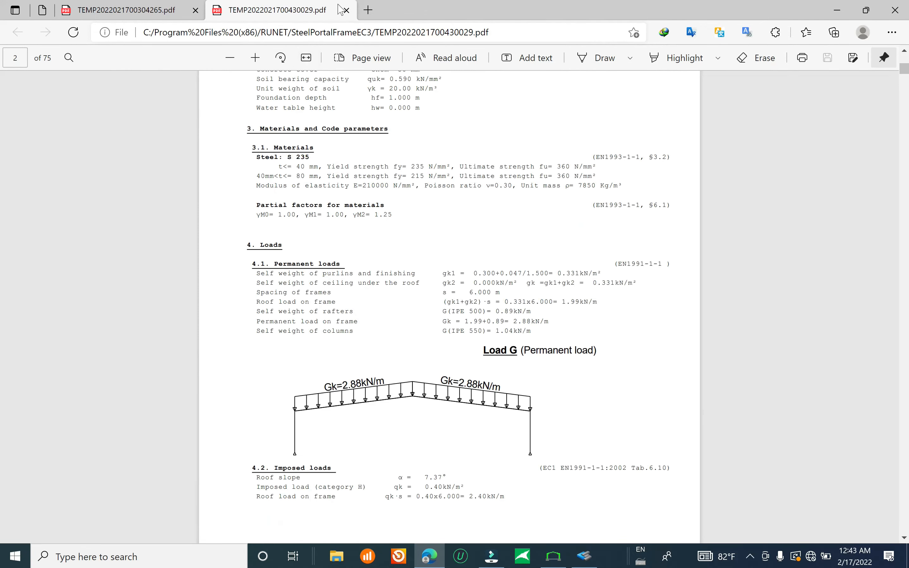
{"action": "left_click", "coordinate": [176, 9]}
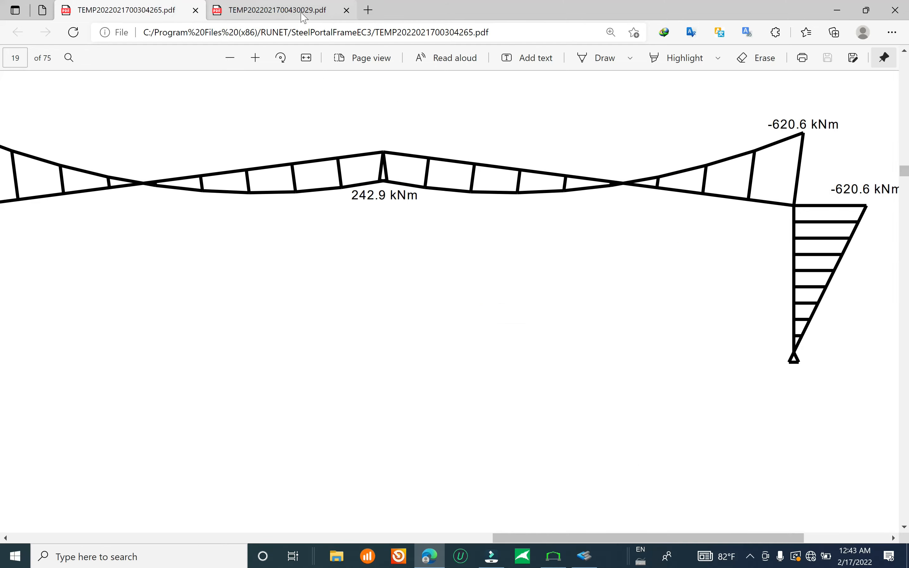
{"action": "left_click", "coordinate": [346, 10]}
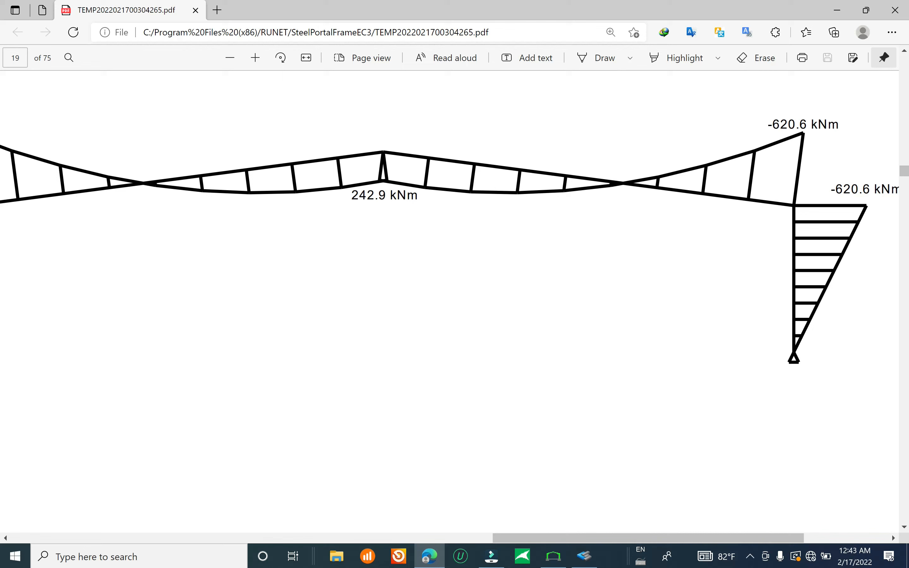
- Switch to ConSteel, display the My diagram for Load combination-1 and compare the moments at the right eave and the apex
{"action": "left_click", "coordinate": [584, 556]}
{"action": "left_click", "coordinate": [209, 50]}
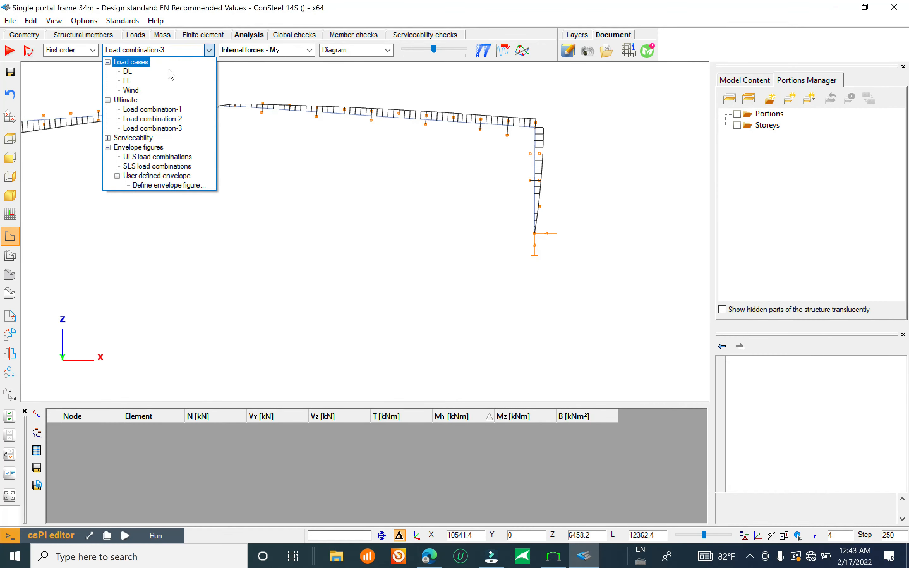
{"action": "left_click", "coordinate": [266, 139]}
{"action": "mouse_move", "coordinate": [537, 112]}
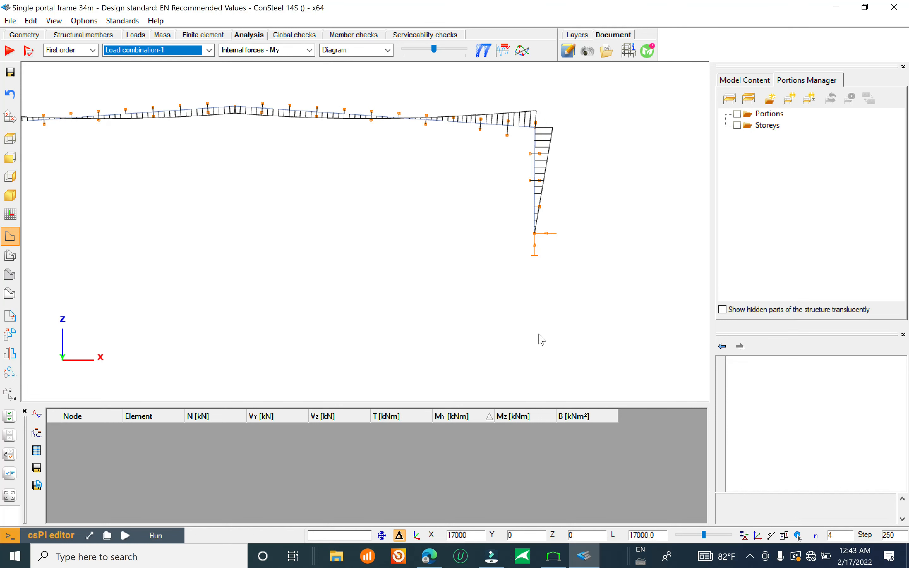
{"action": "middle_click_drag", "start_coordinate": [240, 179], "coordinate": [331, 193]}
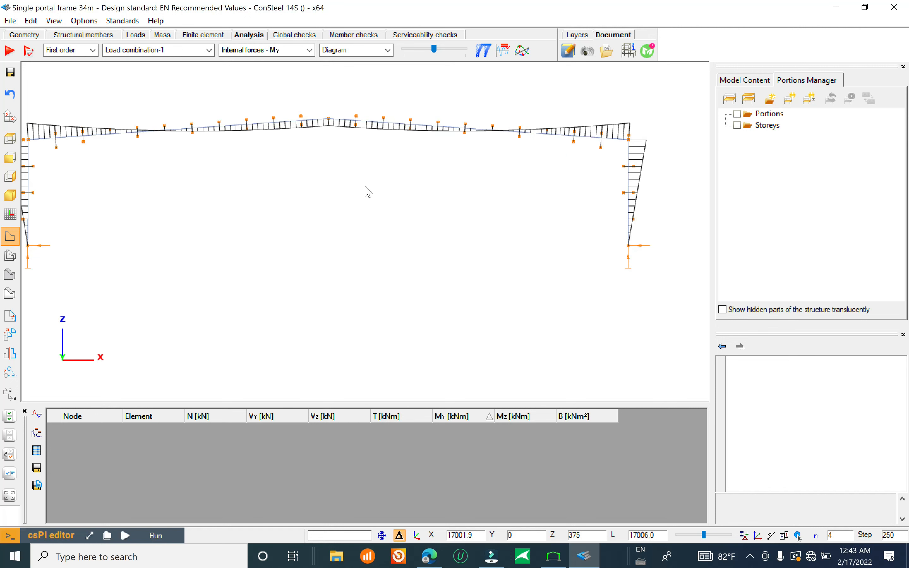
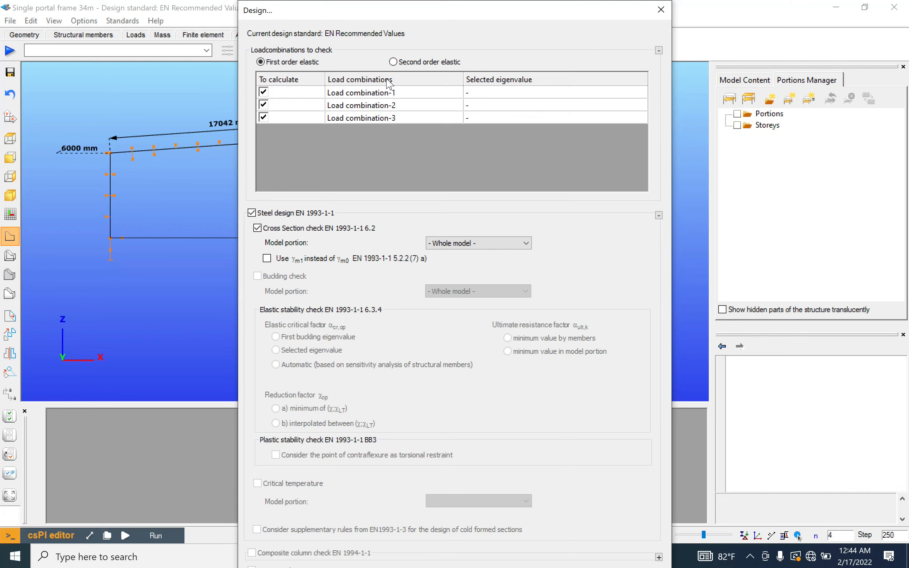
- Run the whole-model EN 1993-1-1 cross section check for Load combinations 1 to 3 with first order elastic analysis
{"action": "left_click_drag", "start_coordinate": [518, 16], "coordinate": [538, 1]}
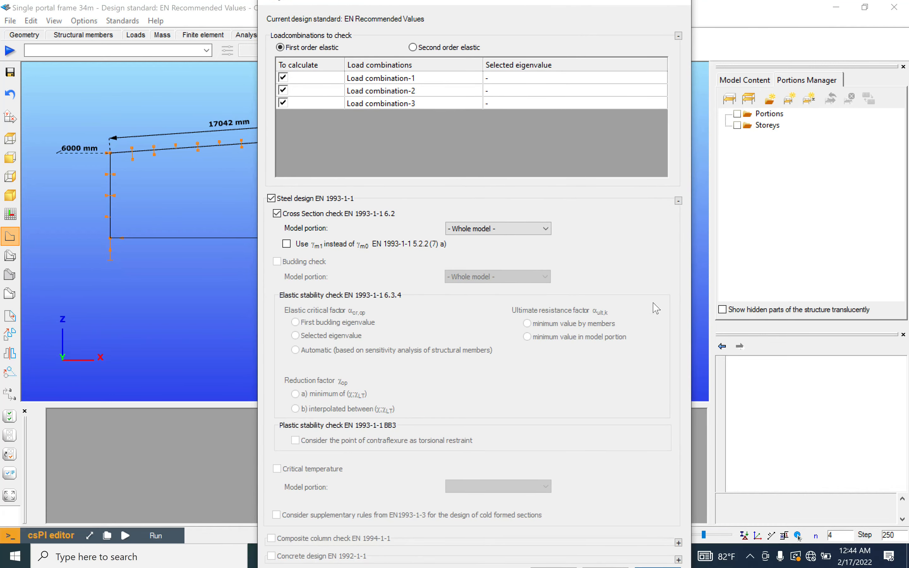
{"action": "scroll", "coordinate": [691, 368], "scroll_direction": "down", "scroll_amount": 5}
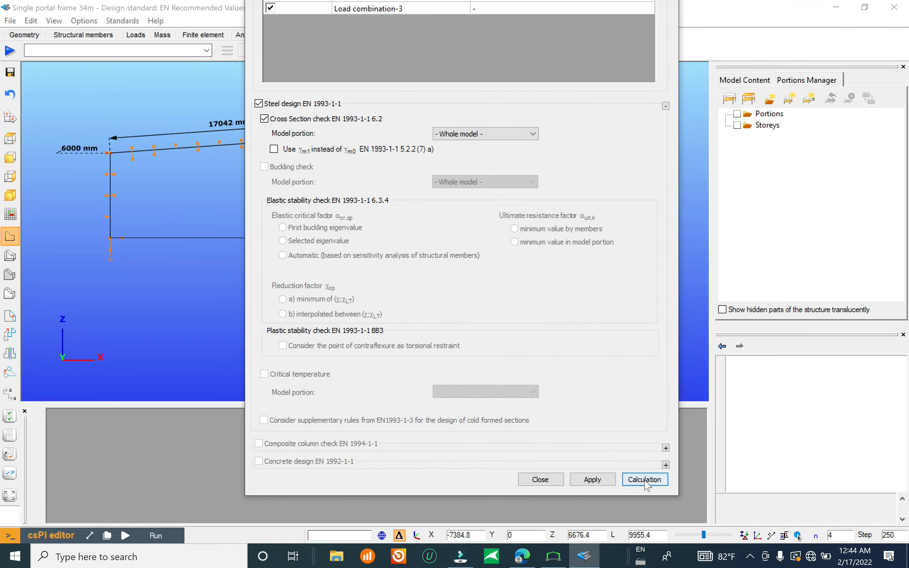
{"action": "left_click", "coordinate": [648, 546]}
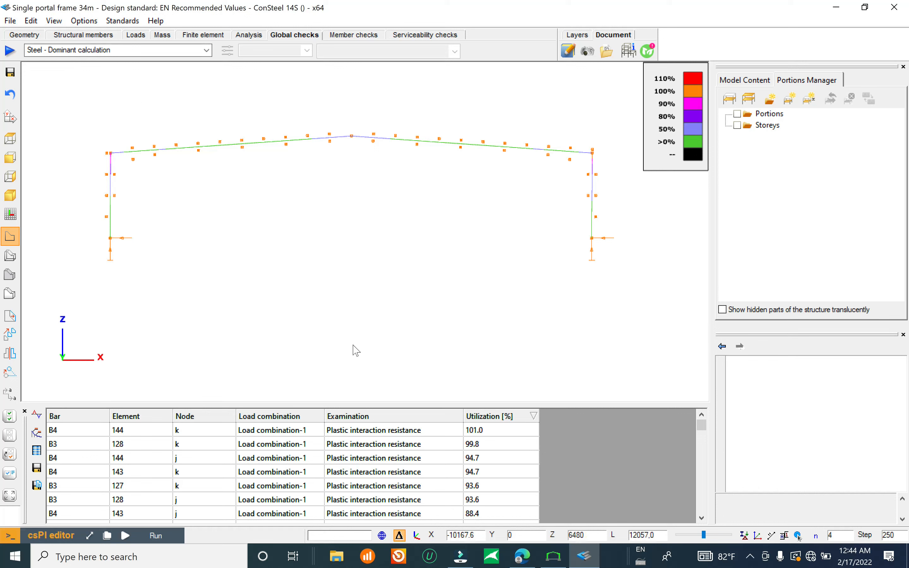
- Locate the most utilized elements of columns B3 and B4 on the frame and inspect the most critical one at the right eave
{"action": "left_click", "coordinate": [495, 429]}
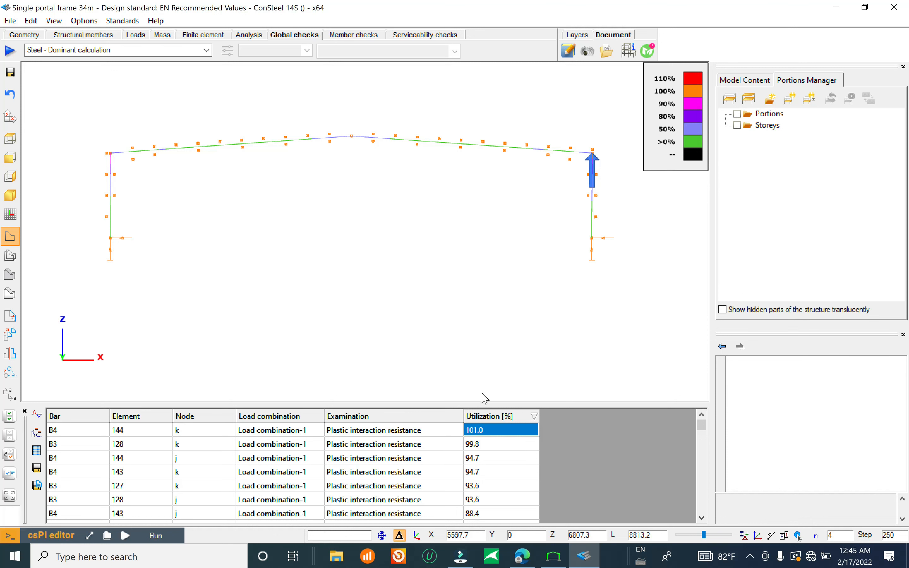
{"action": "left_click", "coordinate": [464, 445]}
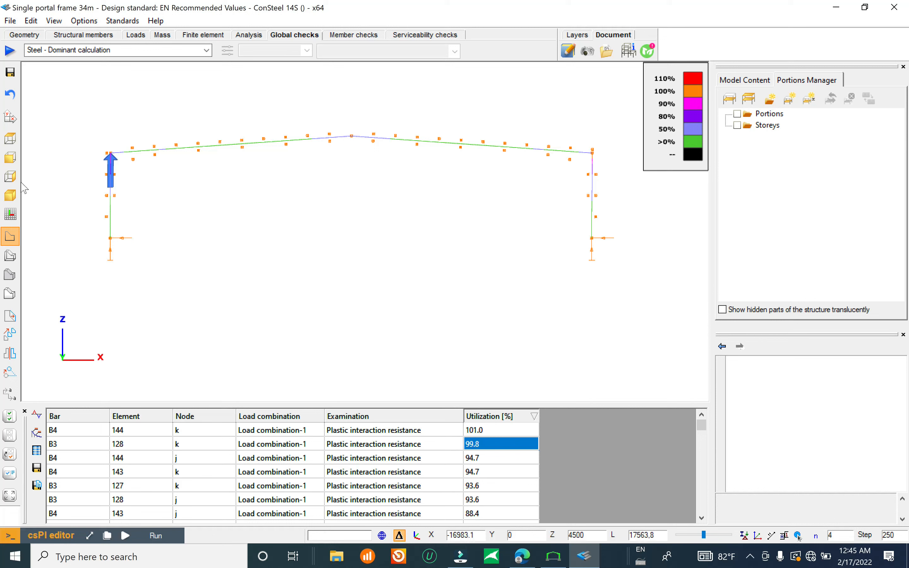
{"action": "left_click", "coordinate": [504, 461]}
{"action": "left_click", "coordinate": [499, 472]}
{"action": "left_click", "coordinate": [489, 486]}
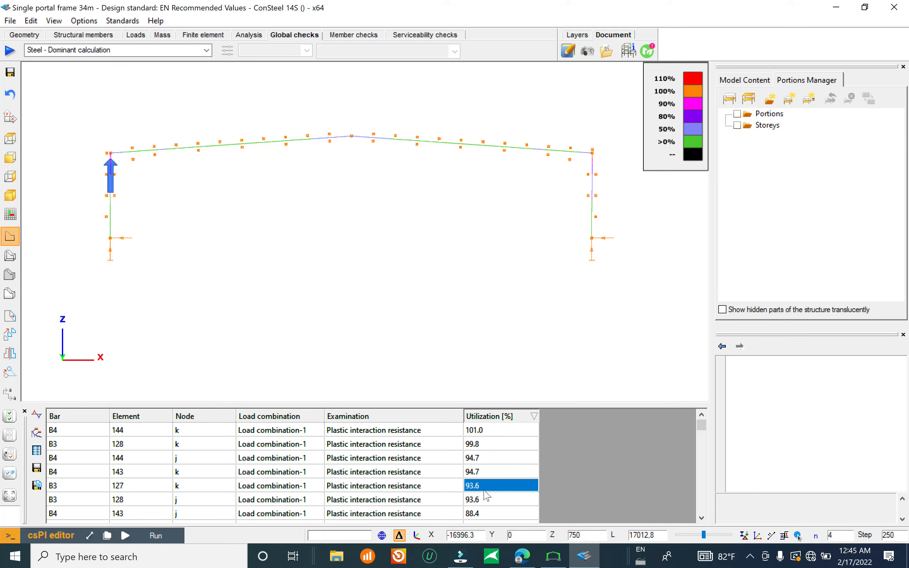
{"action": "left_click", "coordinate": [487, 500]}
{"action": "scroll", "coordinate": [457, 214], "scroll_direction": "down", "scroll_amount": 2}
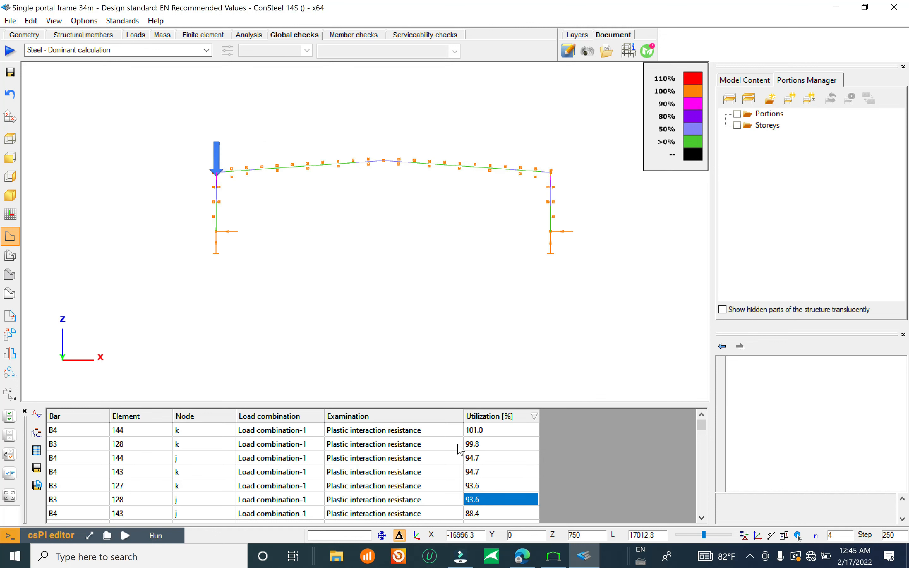
{"action": "left_click", "coordinate": [495, 514]}
{"action": "left_click", "coordinate": [490, 429]}
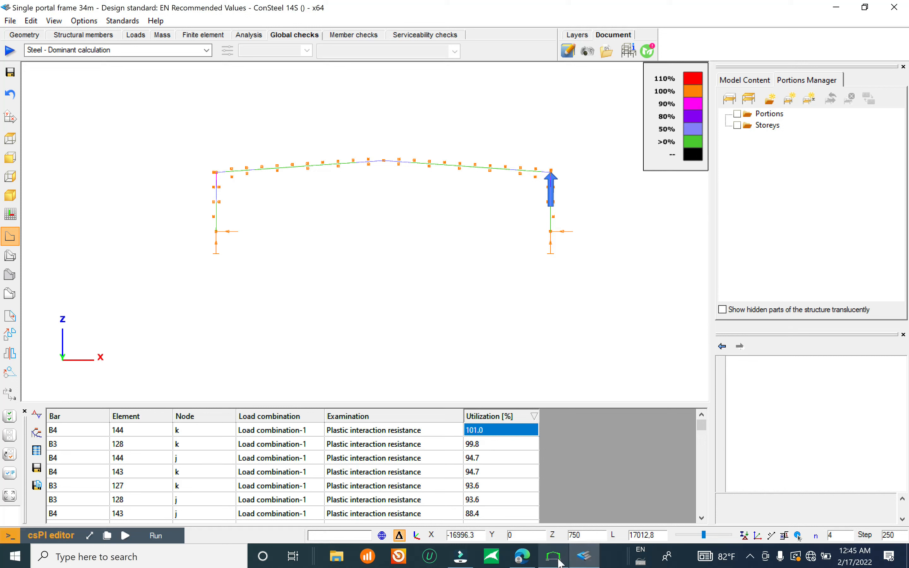
{"action": "mouse_move", "coordinate": [560, 562]}
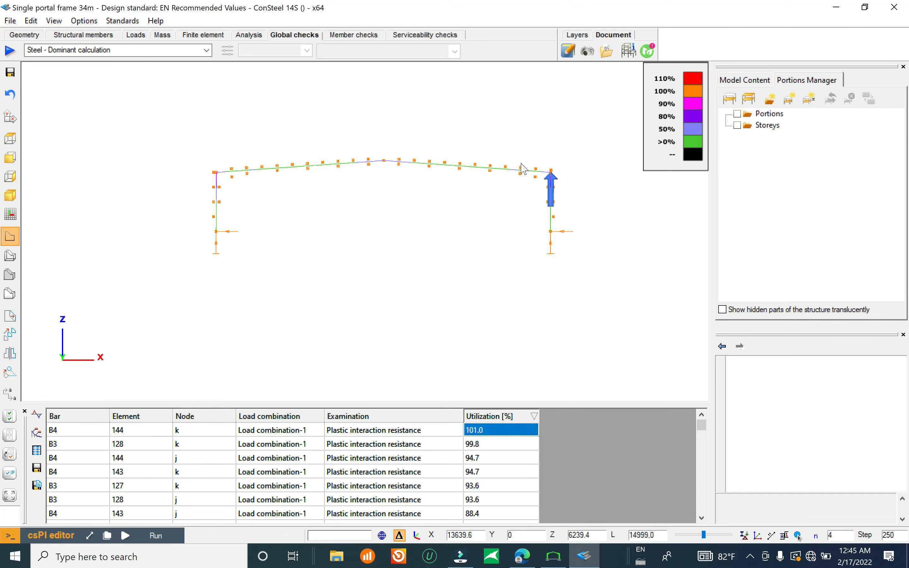
{"action": "scroll", "coordinate": [524, 172], "scroll_direction": "up", "scroll_amount": 2}
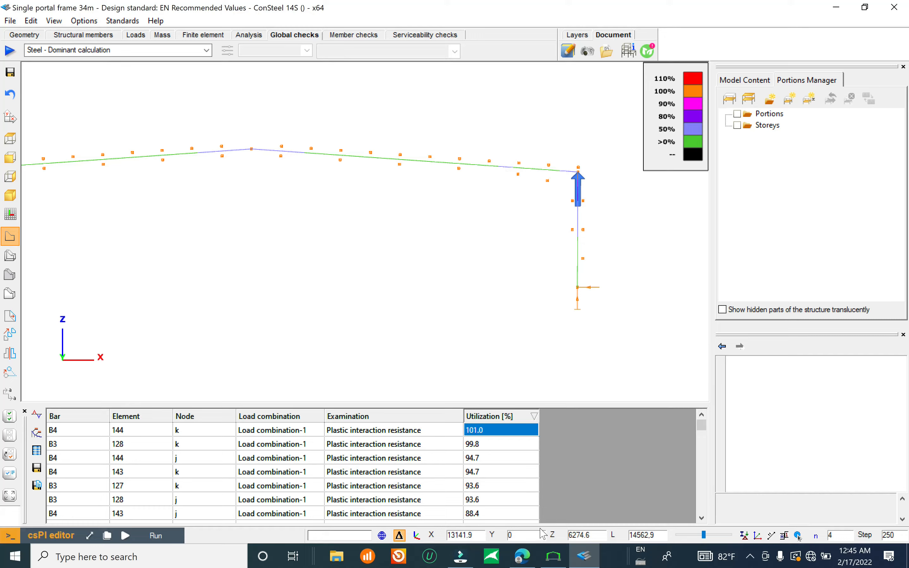
- Switch to the SteelPortalFrameEC3 report and examine the rafter verification and cross-section resistance on page 35
{"action": "left_click", "coordinate": [553, 556]}
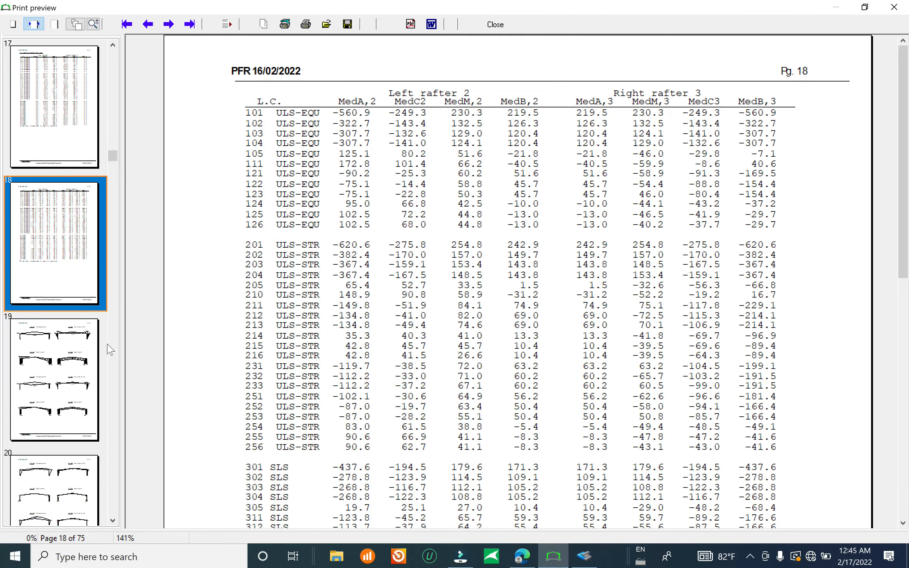
{"action": "scroll", "coordinate": [72, 365], "scroll_direction": "down", "scroll_amount": 10}
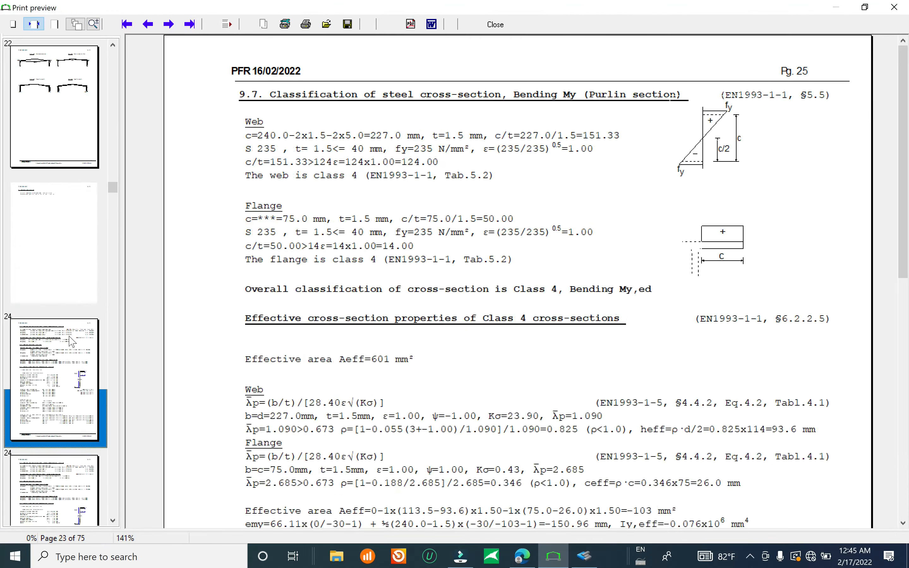
{"action": "scroll", "coordinate": [79, 325], "scroll_direction": "up", "scroll_amount": 1}
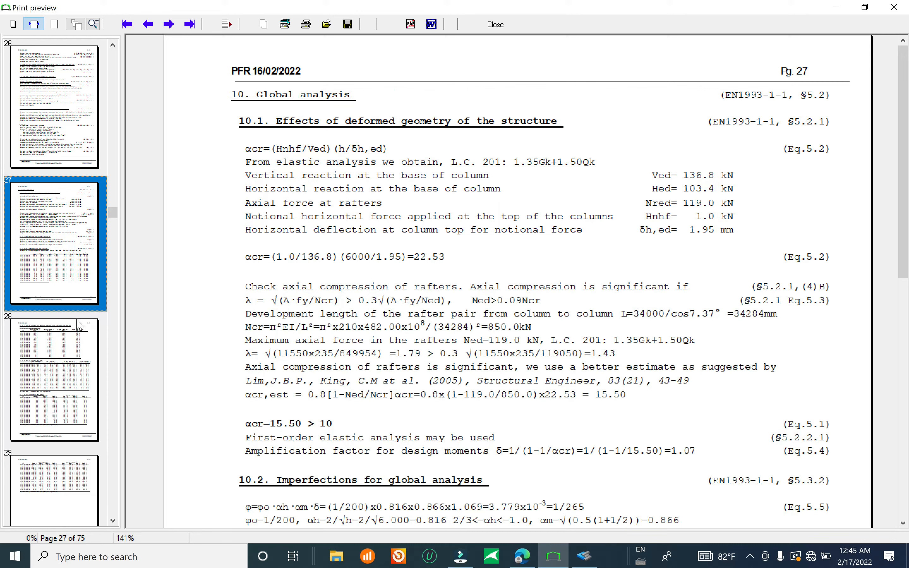
{"action": "scroll", "coordinate": [77, 320], "scroll_direction": "down", "scroll_amount": 6}
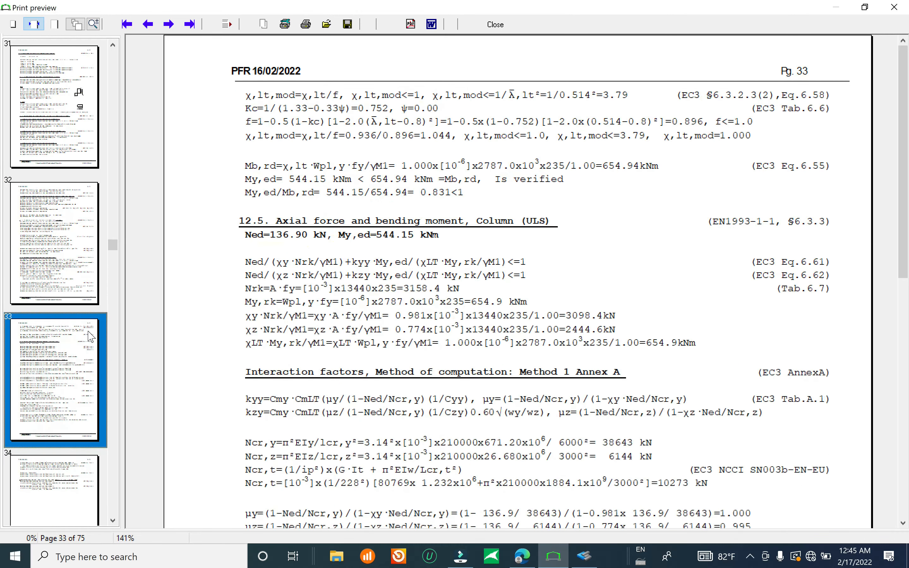
{"action": "scroll", "coordinate": [90, 336], "scroll_direction": "down", "scroll_amount": 2}
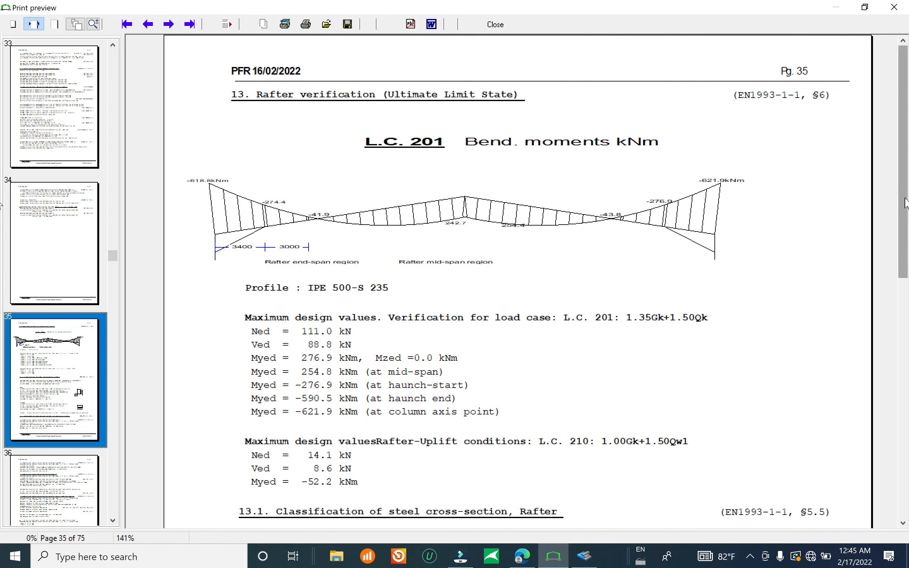
{"action": "scroll", "coordinate": [2, 199], "scroll_direction": "down", "scroll_amount": 8}
{"action": "left_click_drag", "start_coordinate": [908, 391], "coordinate": [908, 458]}
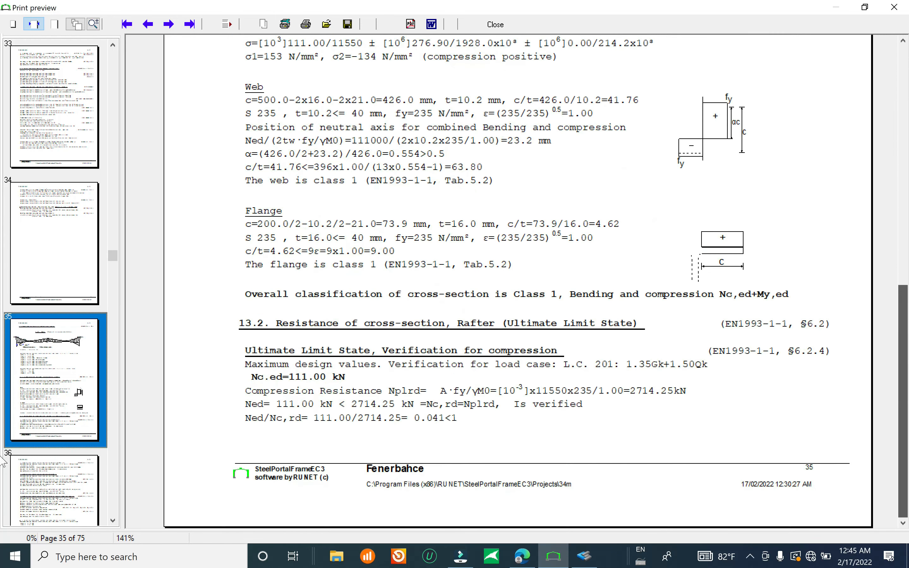
- Compare the rafter end-span lateral torsional buckling ratio on page 39 with ConSteel's utilization on the rafter near the right eave
{"action": "scroll", "coordinate": [105, 466], "scroll_direction": "down", "scroll_amount": 4}
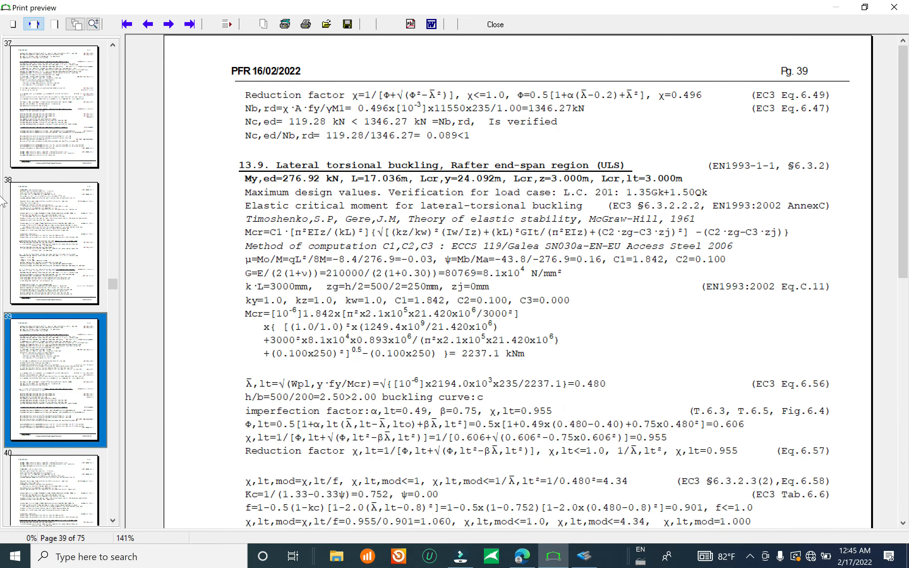
{"action": "scroll", "coordinate": [525, 373], "scroll_direction": "down", "scroll_amount": 5}
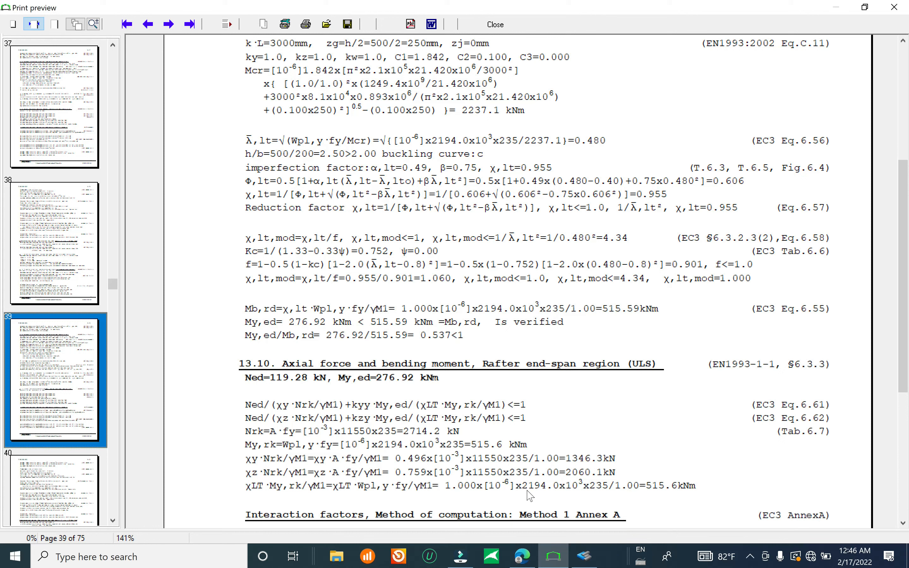
{"action": "left_click", "coordinate": [583, 560]}
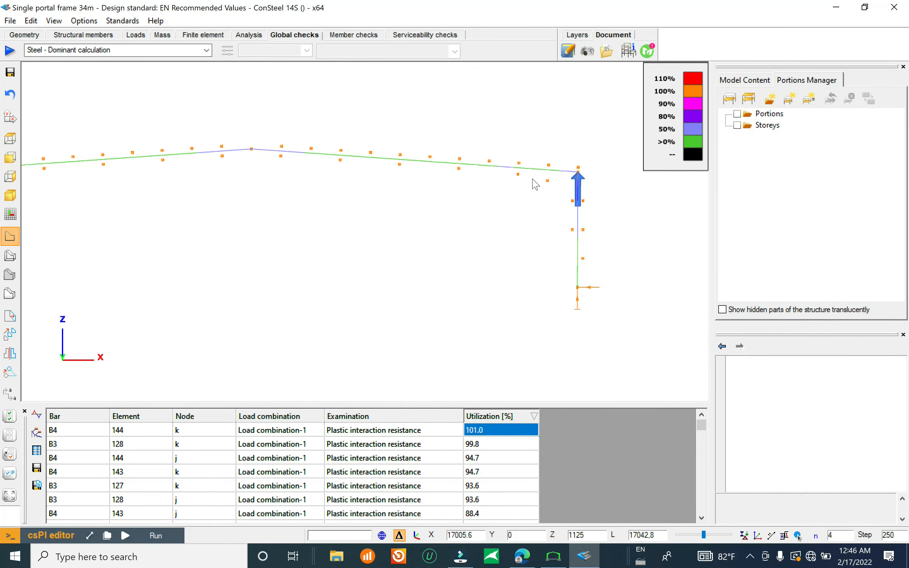
{"action": "mouse_move", "coordinate": [518, 171]}
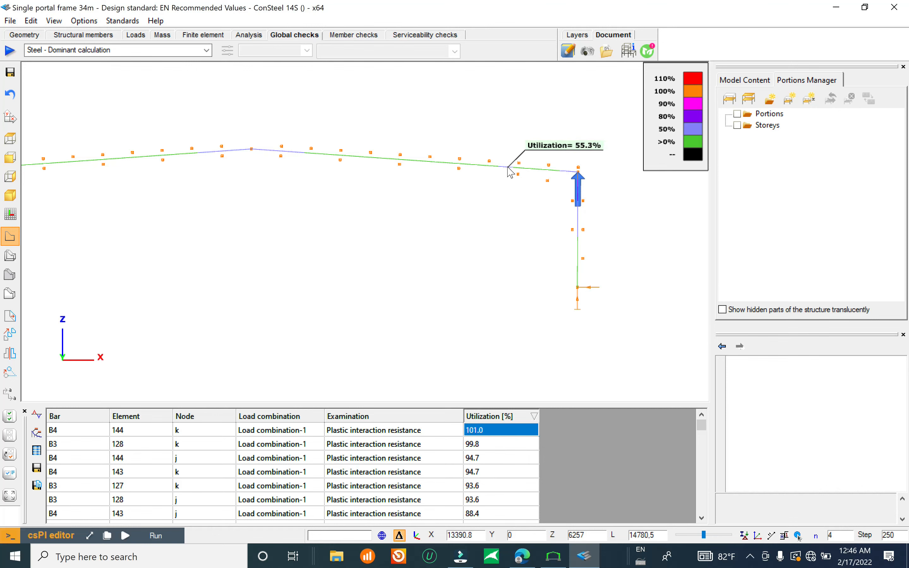
{"action": "left_click", "coordinate": [554, 556]}
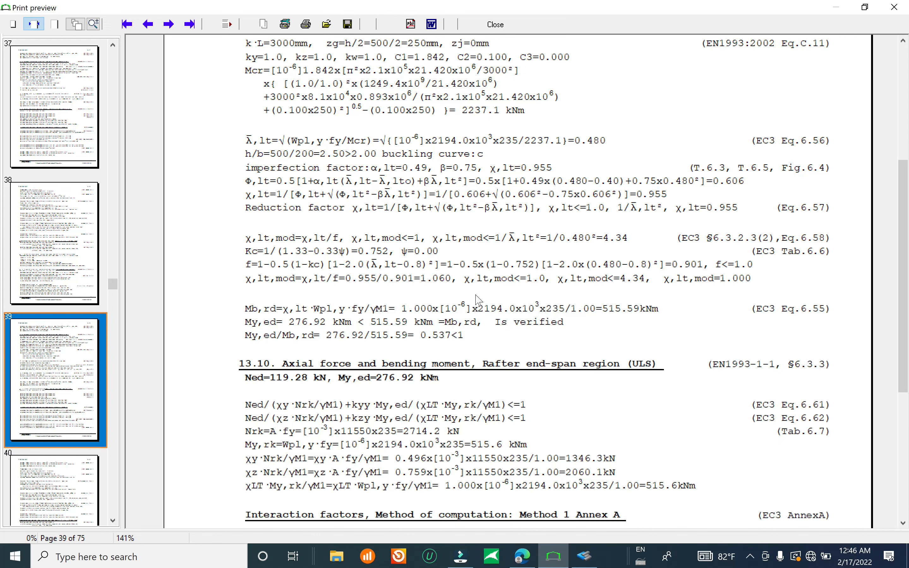
- Switch to ConSteel and examine the column-to-rafter corner at the right eave in the geometry model
{"action": "left_click", "coordinate": [584, 556]}
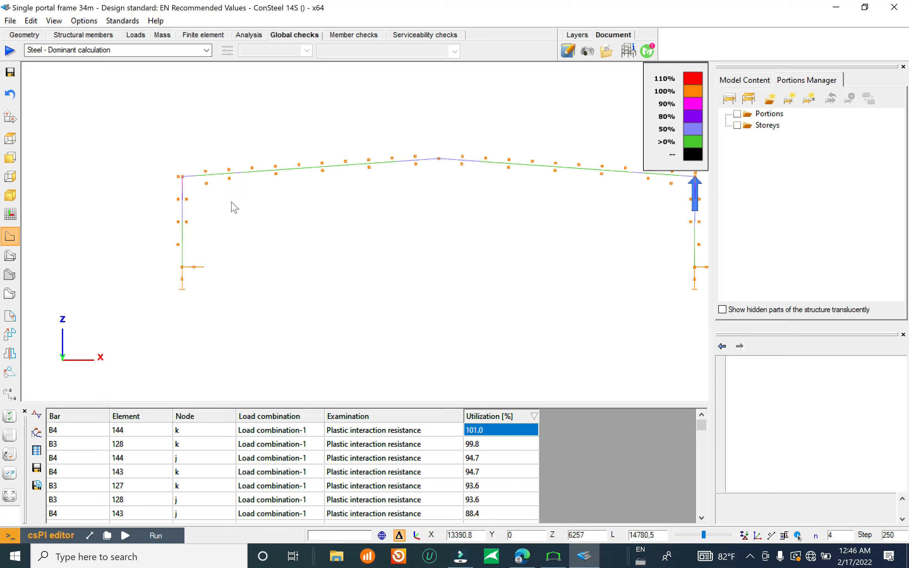
{"action": "left_click", "coordinate": [24, 34]}
{"action": "middle_click_drag", "start_coordinate": [520, 287], "coordinate": [421, 297]}
{"action": "scroll", "coordinate": [478, 248], "scroll_direction": "up", "scroll_amount": 4}
{"action": "scroll", "coordinate": [469, 241], "scroll_direction": "down", "scroll_amount": 5}
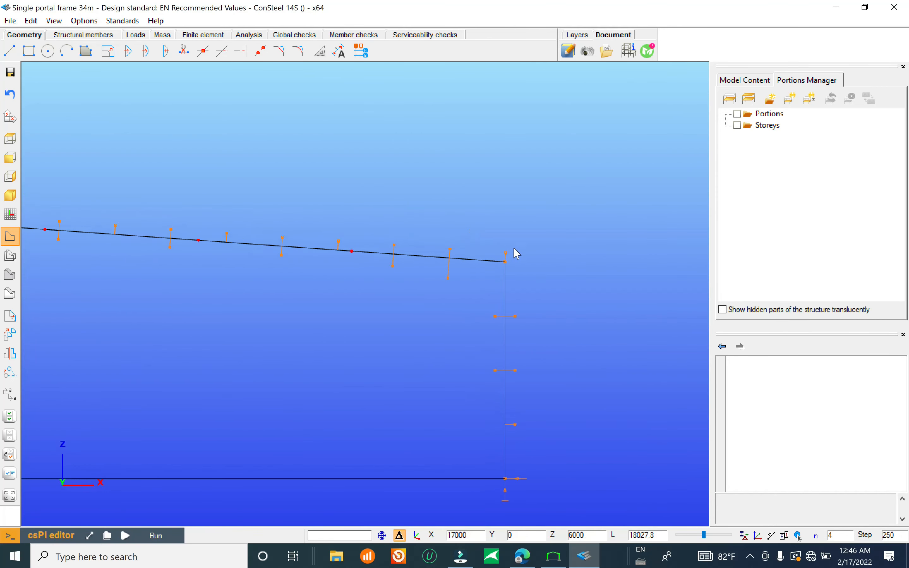
{"action": "scroll", "coordinate": [244, 280], "scroll_direction": "up", "scroll_amount": 4}
{"action": "middle_click_drag", "start_coordinate": [483, 306], "coordinate": [306, 300]}
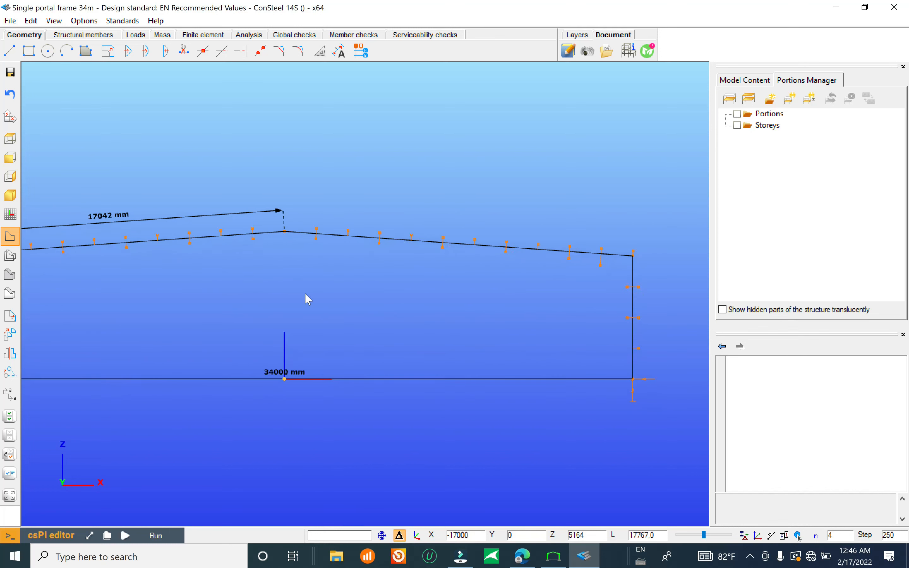
{"action": "scroll", "coordinate": [635, 263], "scroll_direction": "up", "scroll_amount": 1}
{"action": "scroll", "coordinate": [639, 258], "scroll_direction": "up", "scroll_amount": 2}
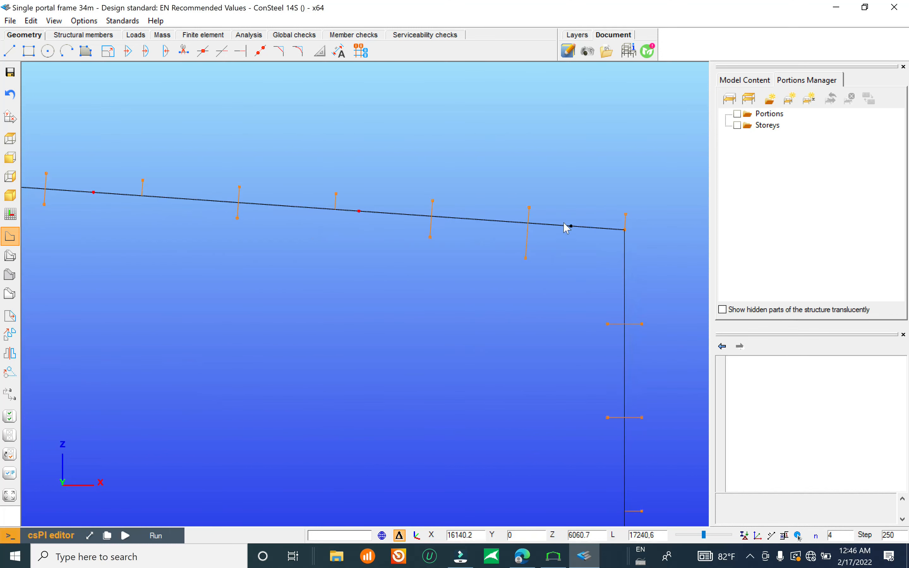
{"action": "scroll", "coordinate": [571, 271], "scroll_direction": "down", "scroll_amount": 4}
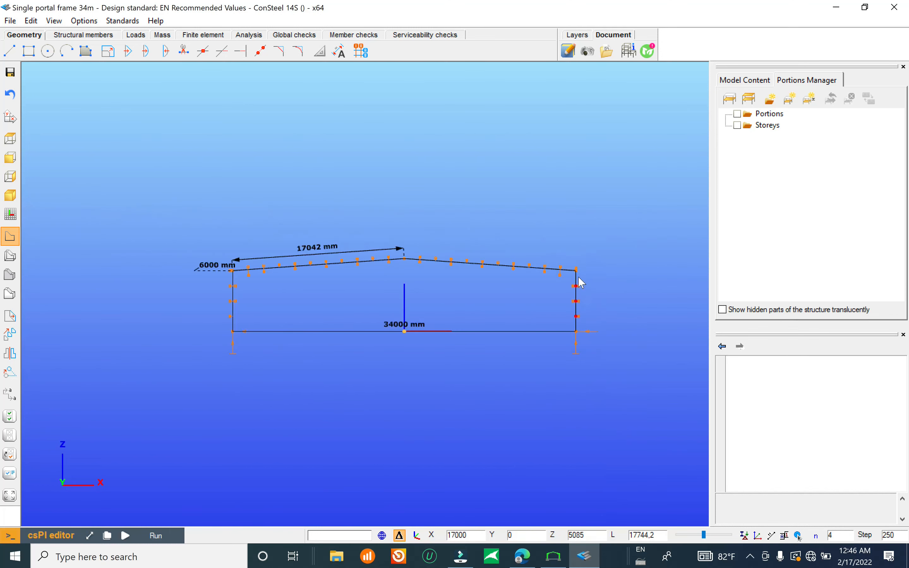
- Turn on the frame corner function, choose the corner type with orange opposing arrows, and apply it to the frame's eave corners
{"action": "left_click", "coordinate": [83, 36]}
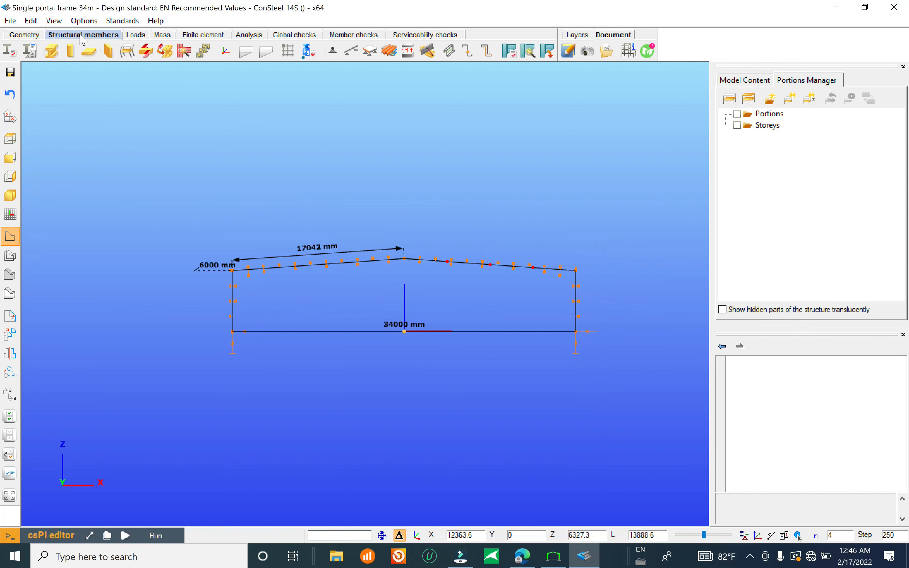
{"action": "left_click", "coordinate": [184, 52]}
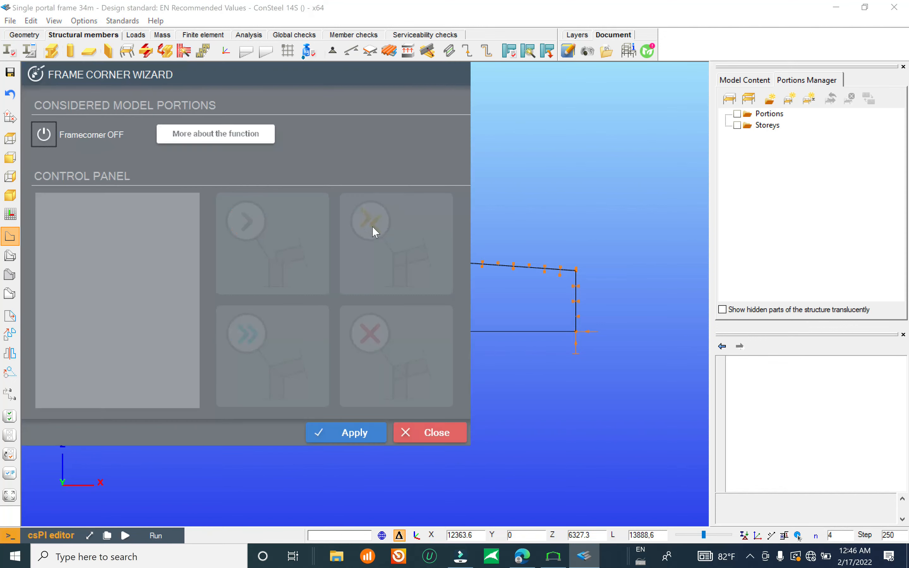
{"action": "left_click", "coordinate": [44, 134]}
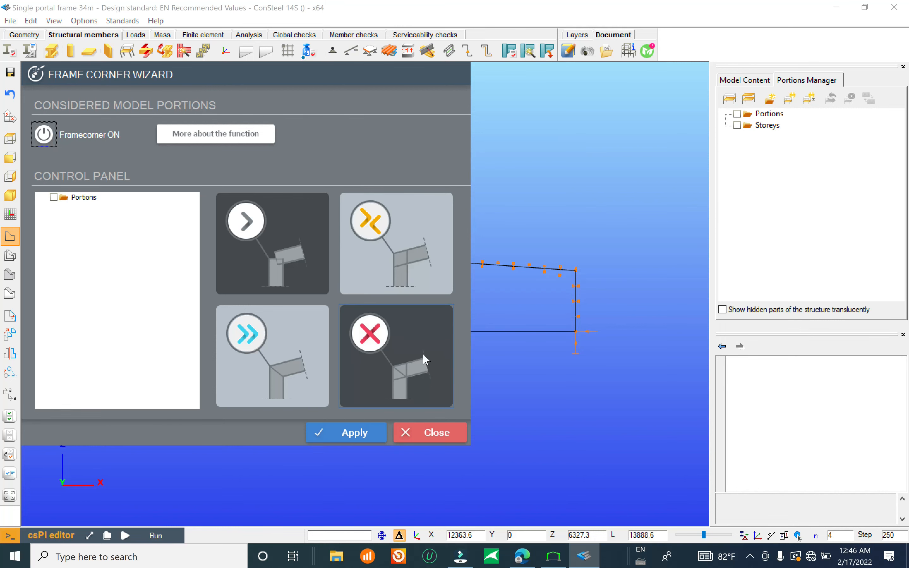
{"action": "left_click", "coordinate": [412, 242]}
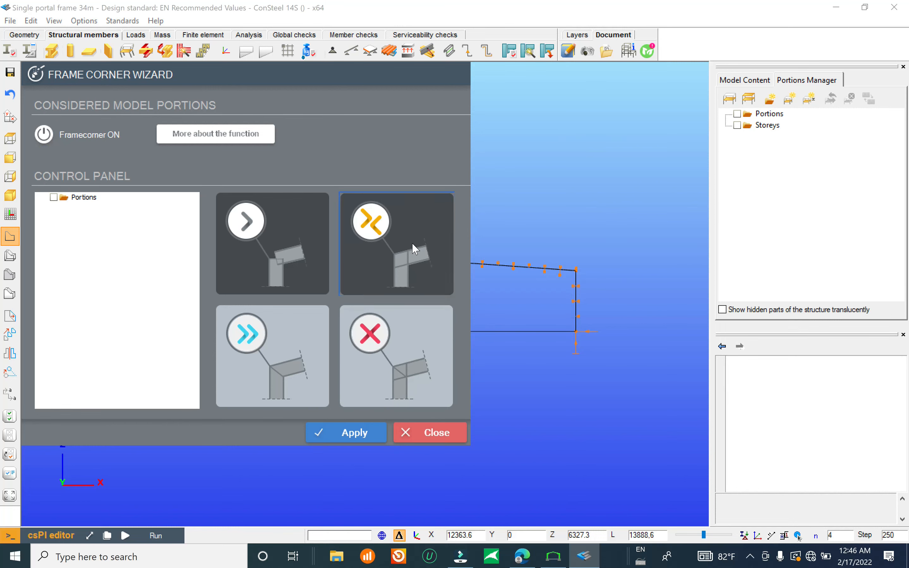
{"action": "left_click", "coordinate": [357, 434]}
{"action": "left_click", "coordinate": [428, 433]}
{"action": "scroll", "coordinate": [235, 273], "scroll_direction": "up", "scroll_amount": 5}
{"action": "scroll", "coordinate": [488, 252], "scroll_direction": "down", "scroll_amount": 5}
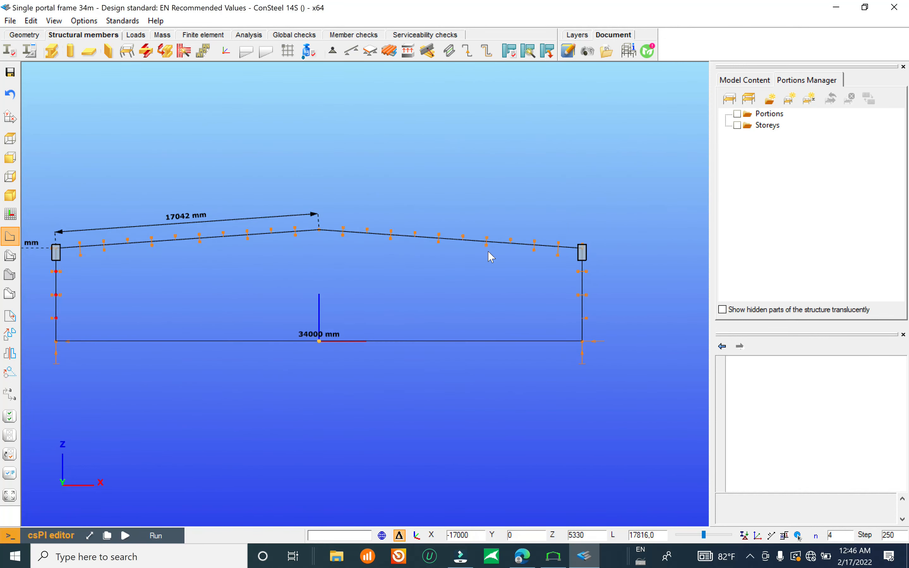
{"action": "scroll", "coordinate": [611, 248], "scroll_direction": "up", "scroll_amount": 5}
{"action": "scroll", "coordinate": [555, 290], "scroll_direction": "down", "scroll_amount": 5}
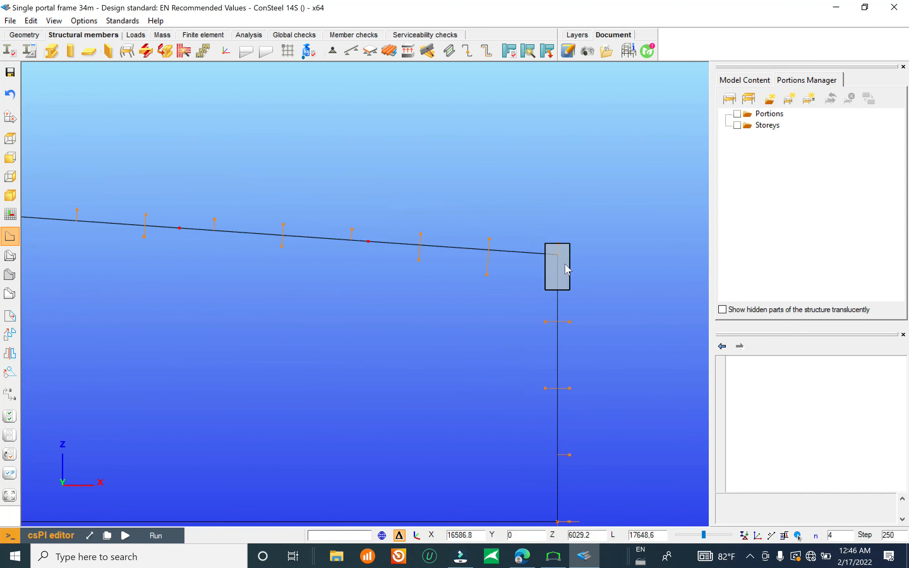
{"action": "scroll", "coordinate": [568, 322], "scroll_direction": "down", "scroll_amount": 2}
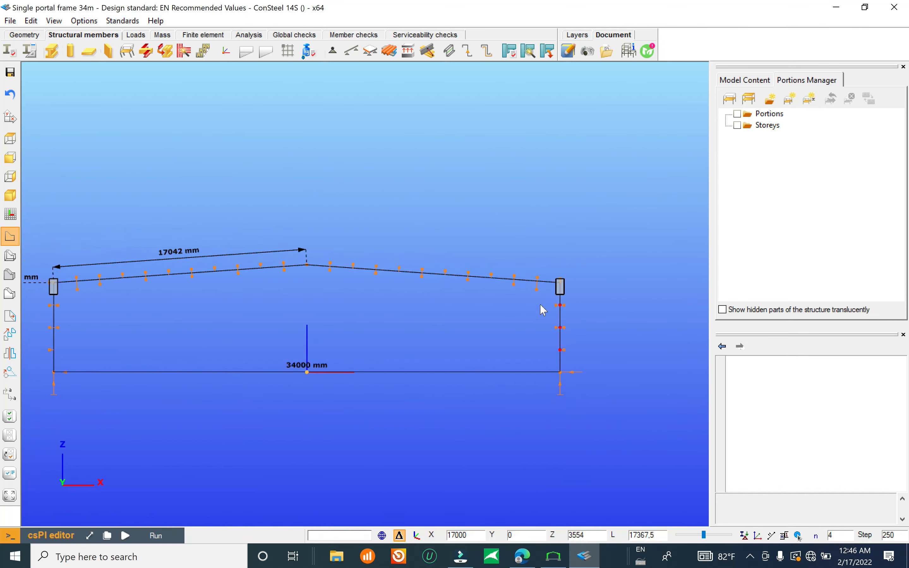
- Rerun the elastic analysis with Initial sway - 1 as global imperfection and connection stiffness included
{"action": "left_click", "coordinate": [250, 35]}
{"action": "left_click", "coordinate": [28, 50]}
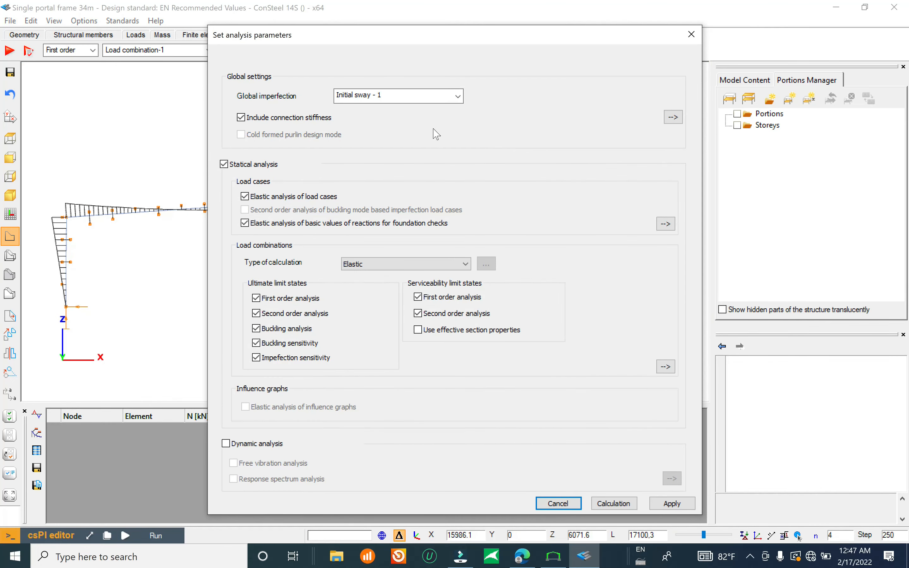
{"action": "left_click", "coordinate": [273, 119]}
{"action": "left_click", "coordinate": [277, 120]}
{"action": "left_click", "coordinate": [615, 504]}
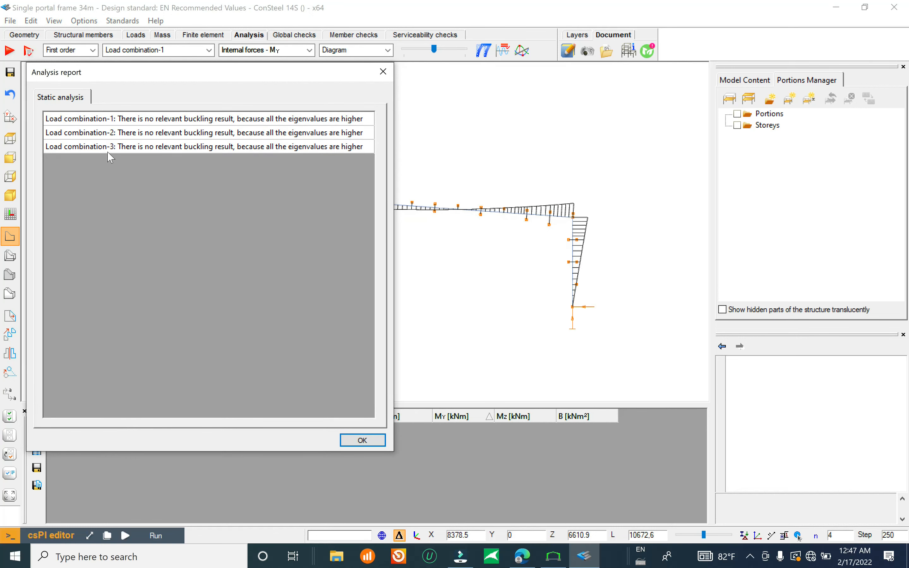
{"action": "left_click", "coordinate": [362, 441]}
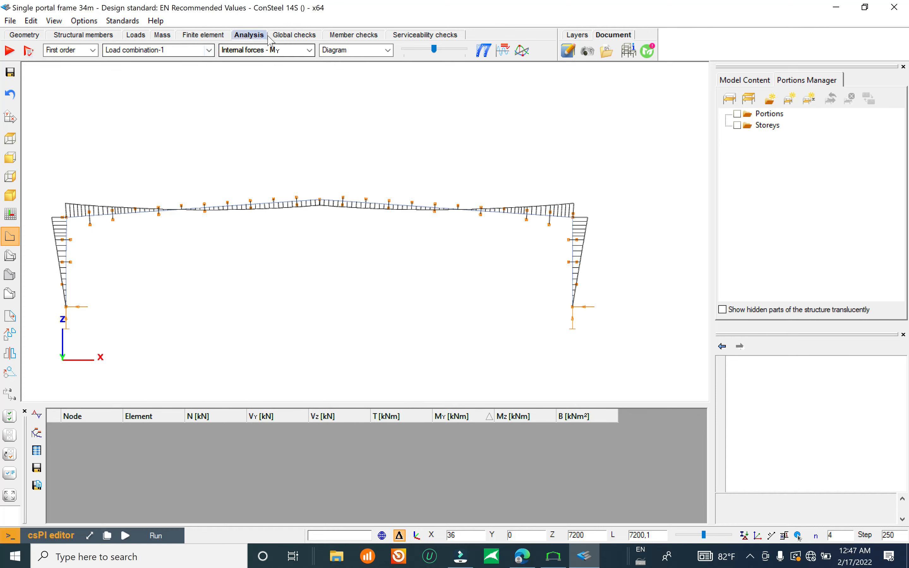
- Run the whole-model EN 1993-1-1 cross section check for Load combinations 1 to 3 again and inspect utilization below the right eave
{"action": "left_click", "coordinate": [294, 34]}
{"action": "left_click", "coordinate": [9, 51]}
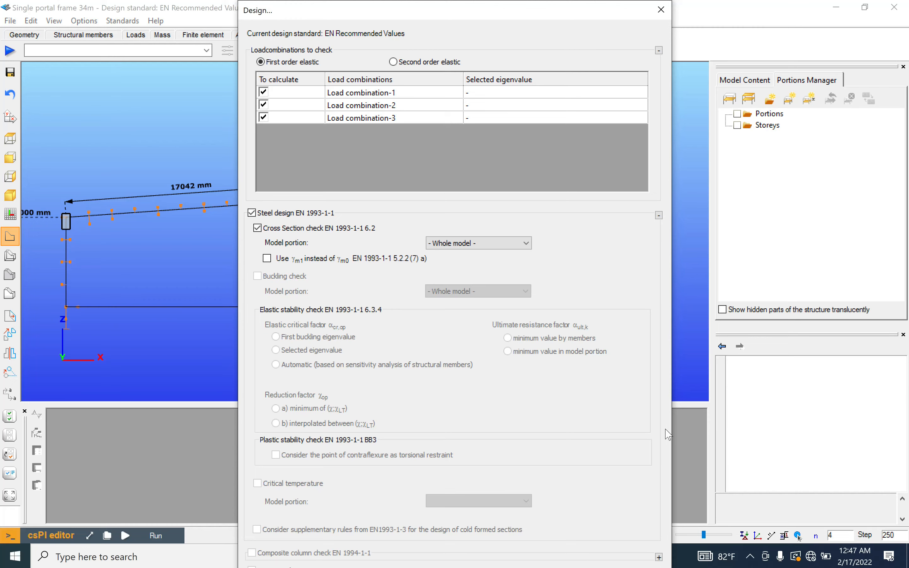
{"action": "scroll", "coordinate": [667, 434], "scroll_direction": "down", "scroll_amount": 3}
{"action": "left_click", "coordinate": [650, 495]}
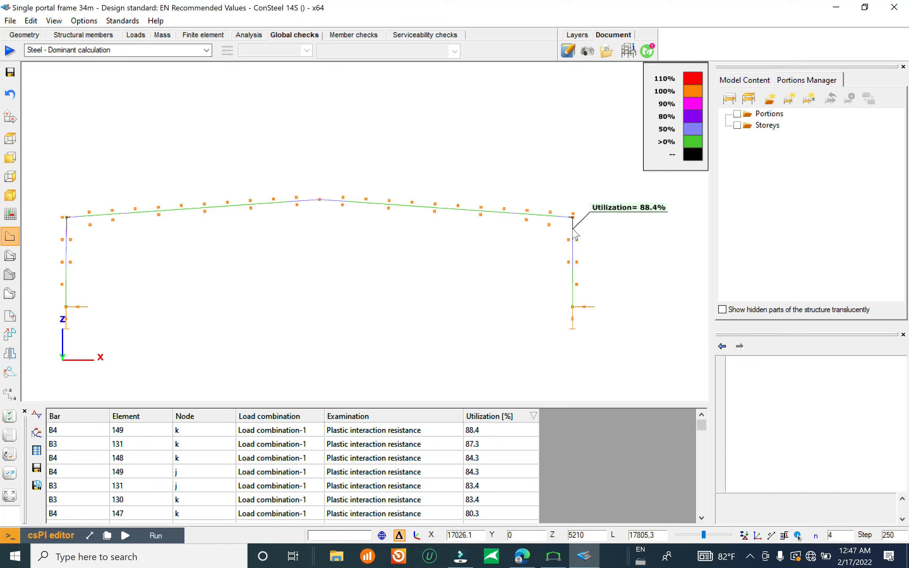
{"action": "mouse_move", "coordinate": [572, 225]}
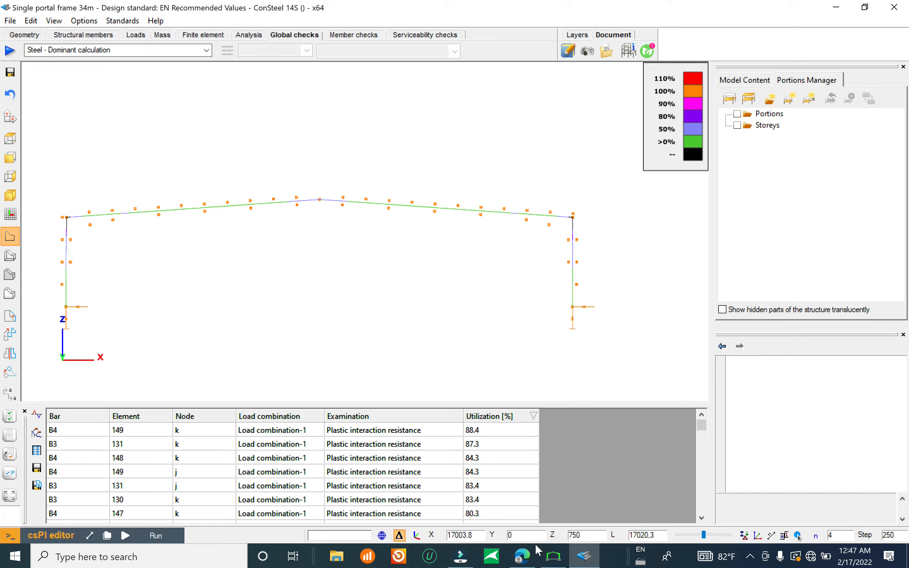
- Switch to the PDF report in the browser and find the column's lateral torsional buckling verification on page 33
{"action": "mouse_move", "coordinate": [552, 559]}
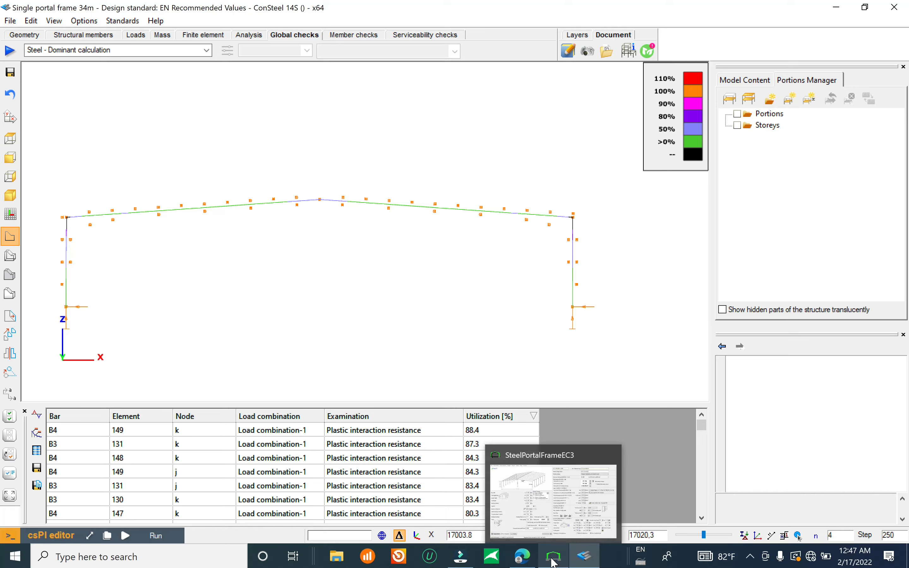
{"action": "mouse_move", "coordinate": [535, 510]}
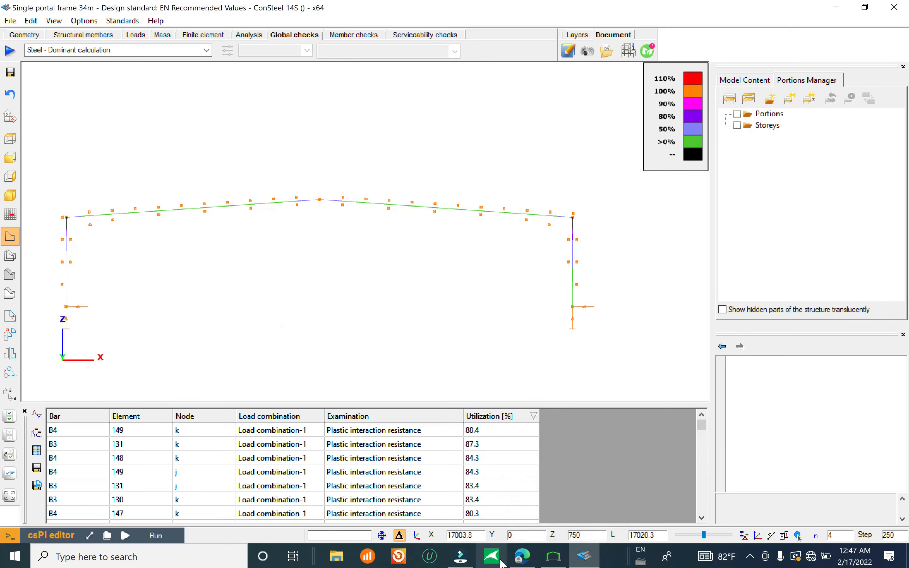
{"action": "left_click", "coordinate": [522, 556]}
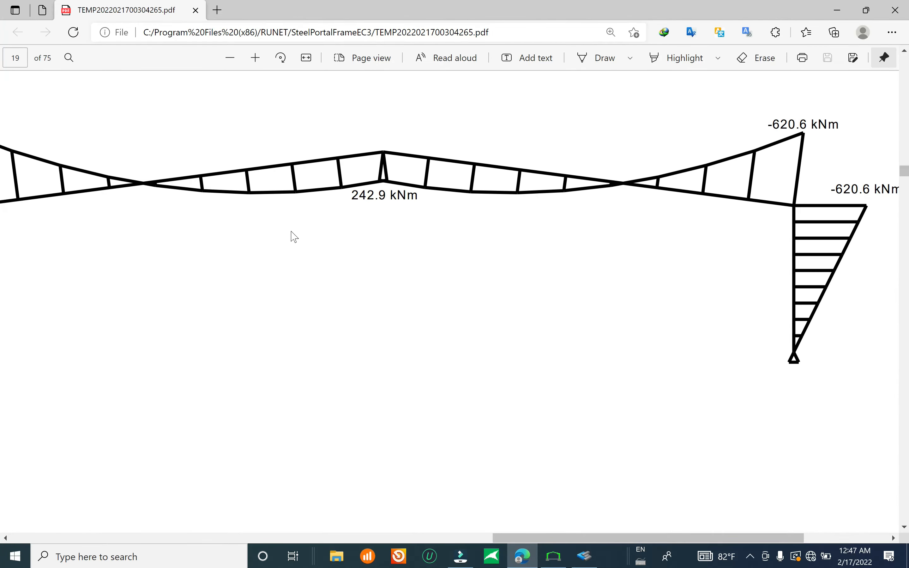
{"action": "scroll", "coordinate": [336, 239], "scroll_direction": "down", "scroll_amount": 5, "text": "ctrl"}
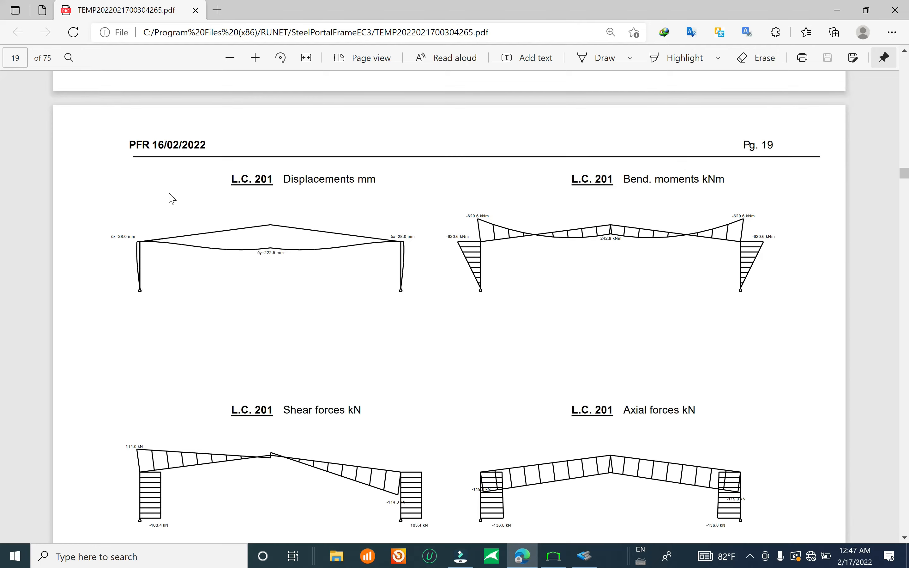
{"action": "scroll", "coordinate": [169, 193], "scroll_direction": "down", "scroll_amount": 3, "text": "ctrl"}
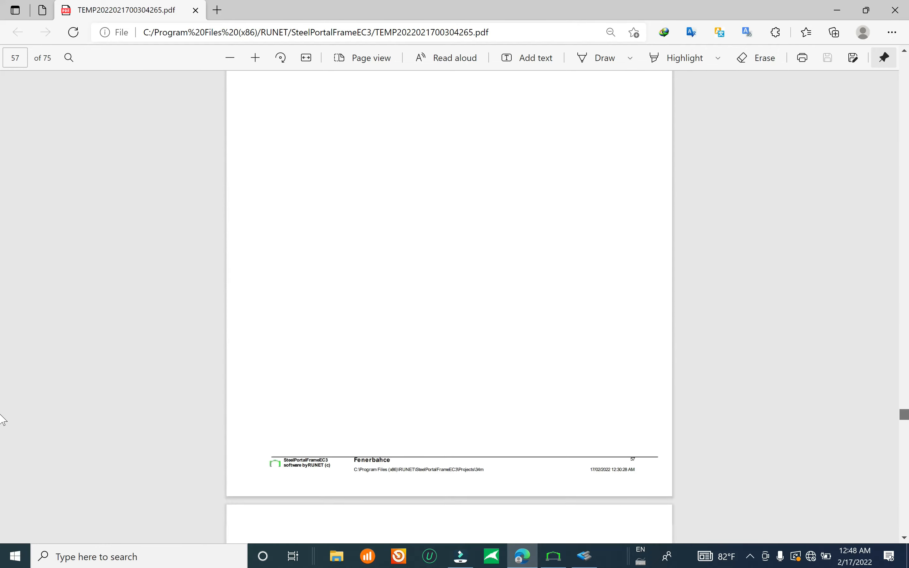
{"action": "left_click_drag", "start_coordinate": [904, 415], "coordinate": [904, 250]}
{"action": "left_click_drag", "start_coordinate": [2, 250], "coordinate": [904, 230]}
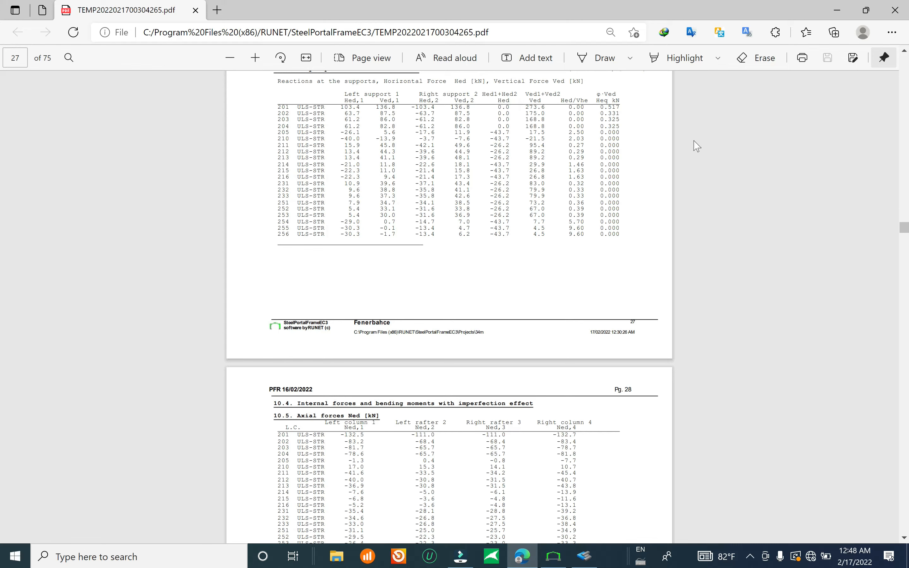
{"action": "left_click_drag", "start_coordinate": [902, 229], "coordinate": [908, 217]}
{"action": "left_click_drag", "start_coordinate": [2, 221], "coordinate": [2, 270]}
{"action": "scroll", "coordinate": [608, 344], "scroll_direction": "up", "scroll_amount": 5}
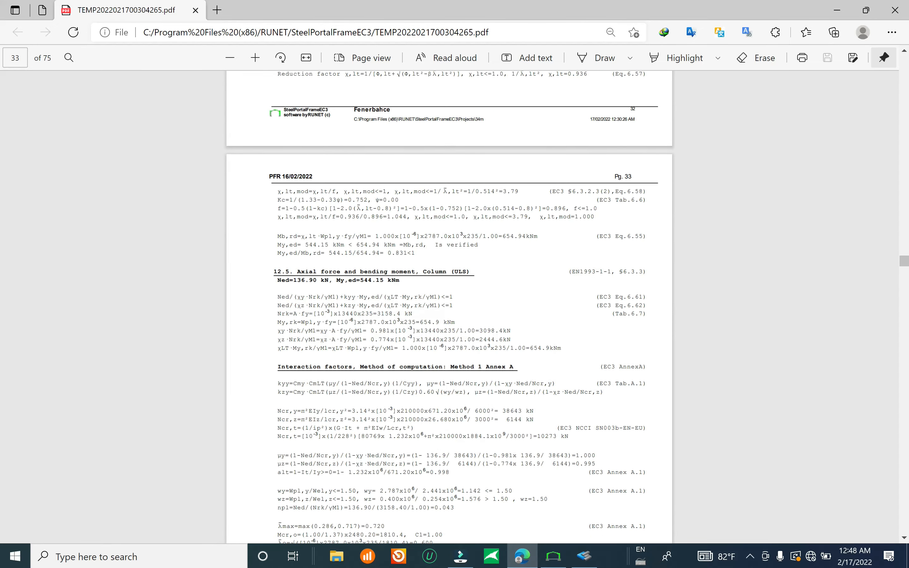
{"action": "scroll", "coordinate": [370, 284], "scroll_direction": "up", "scroll_amount": 6, "text": "ctrl"}
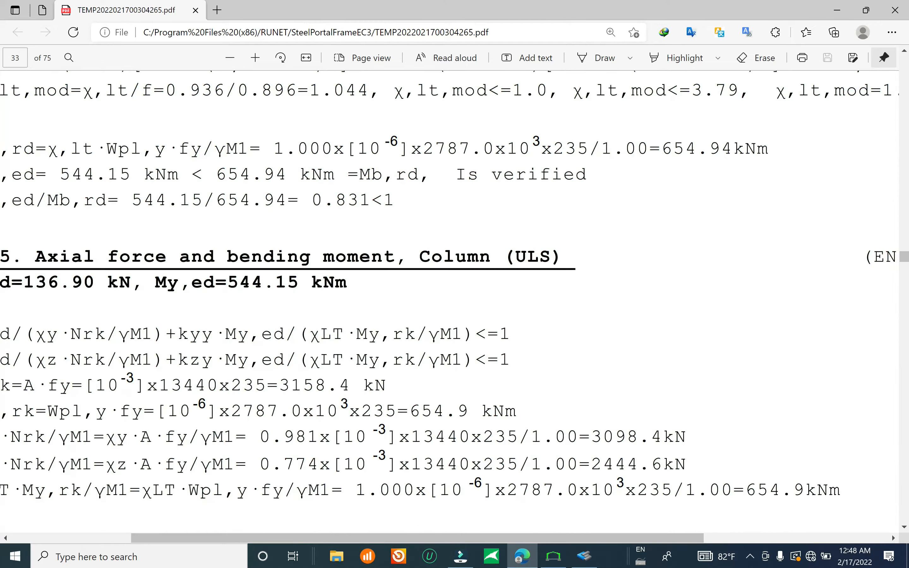
{"action": "scroll", "coordinate": [311, 259], "scroll_direction": "down", "scroll_amount": 6, "text": "ctrl"}
- Review the column buckling and cross-section checks backwards from page 33 to the start of section 12 on page 31
{"action": "scroll", "coordinate": [311, 260], "scroll_direction": "up", "scroll_amount": 7}
{"action": "scroll", "coordinate": [314, 263], "scroll_direction": "up", "scroll_amount": 15}
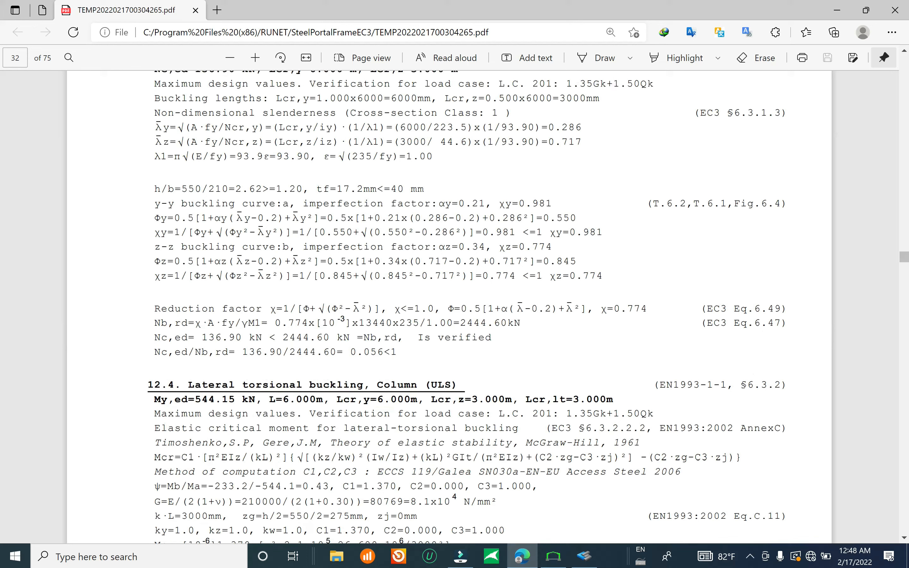
{"action": "scroll", "coordinate": [315, 263], "scroll_direction": "up", "scroll_amount": 10}
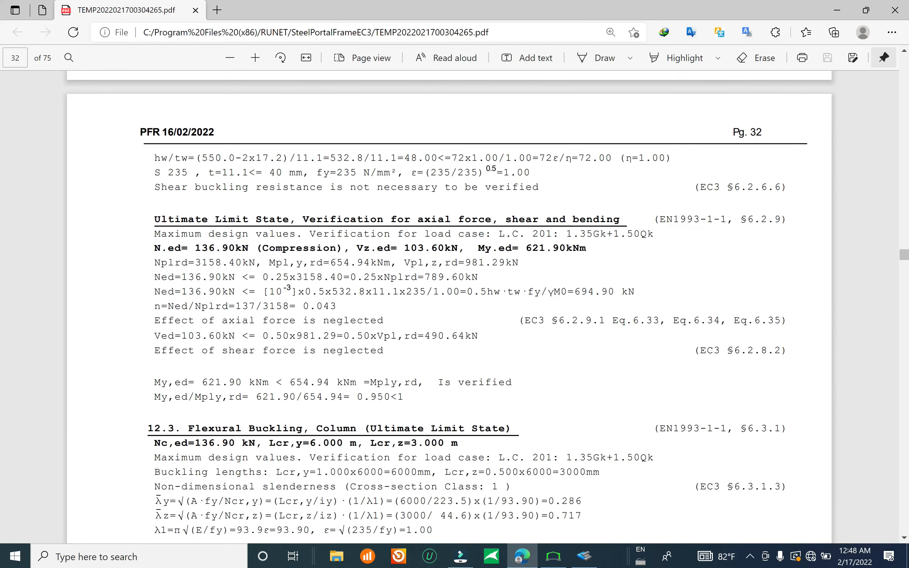
{"action": "scroll", "coordinate": [314, 263], "scroll_direction": "up", "scroll_amount": 15}
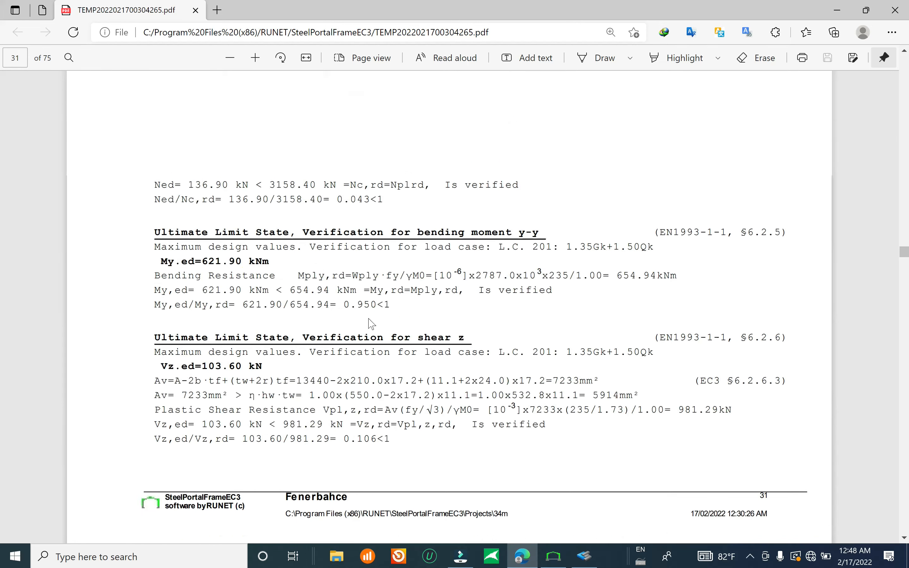
{"action": "scroll", "coordinate": [449, 306], "scroll_direction": "up", "scroll_amount": 15}
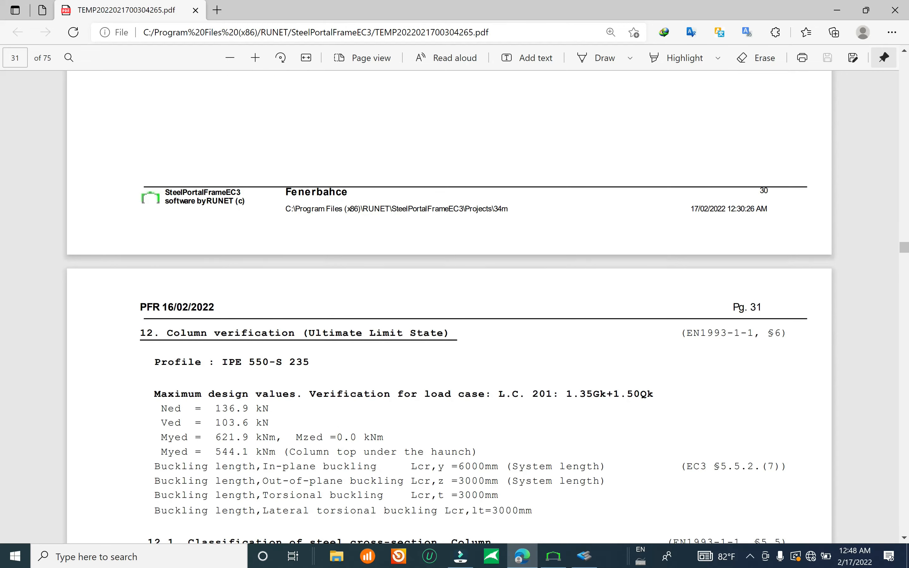
- Read the column classification on page 31 and mark the utilization ratio of the bending moment y-y verification
{"action": "scroll", "coordinate": [459, 358], "scroll_direction": "down", "scroll_amount": 5}
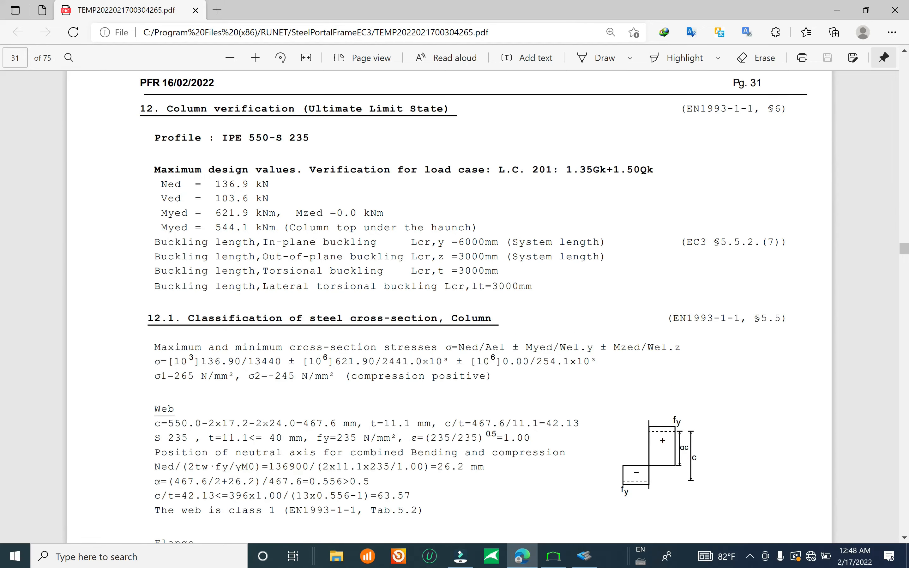
{"action": "scroll", "coordinate": [445, 256], "scroll_direction": "down", "scroll_amount": 8}
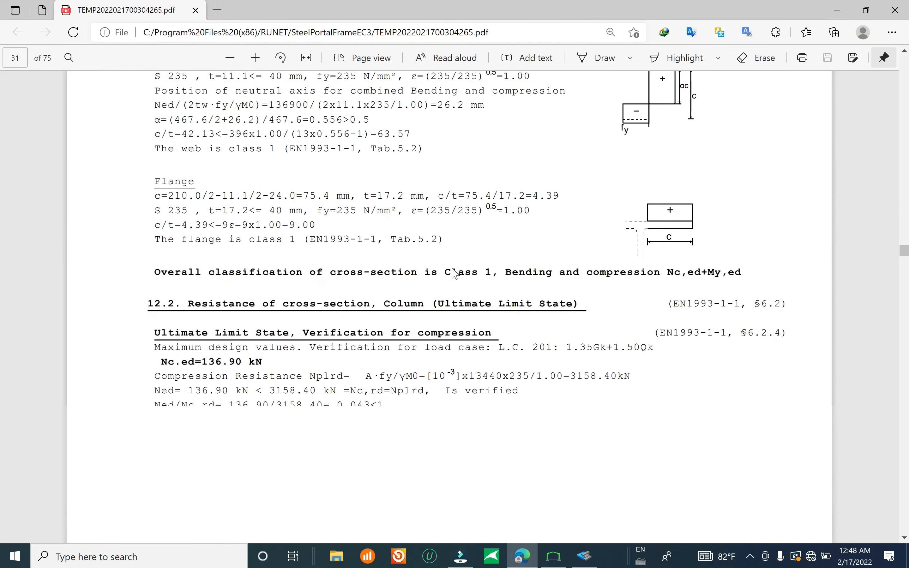
{"action": "scroll", "coordinate": [449, 306], "scroll_direction": "down", "scroll_amount": 6}
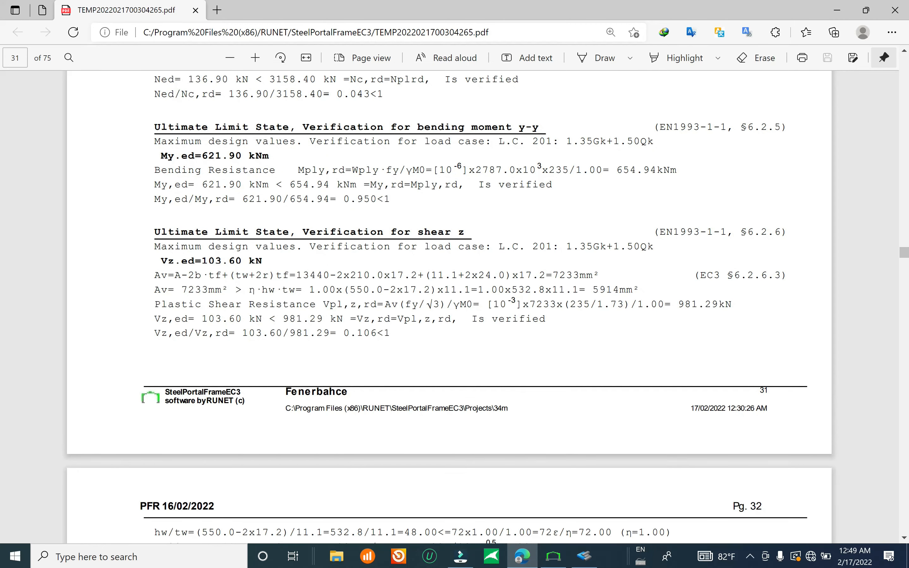
{"action": "left_click_drag", "start_coordinate": [155, 127], "coordinate": [545, 141]}
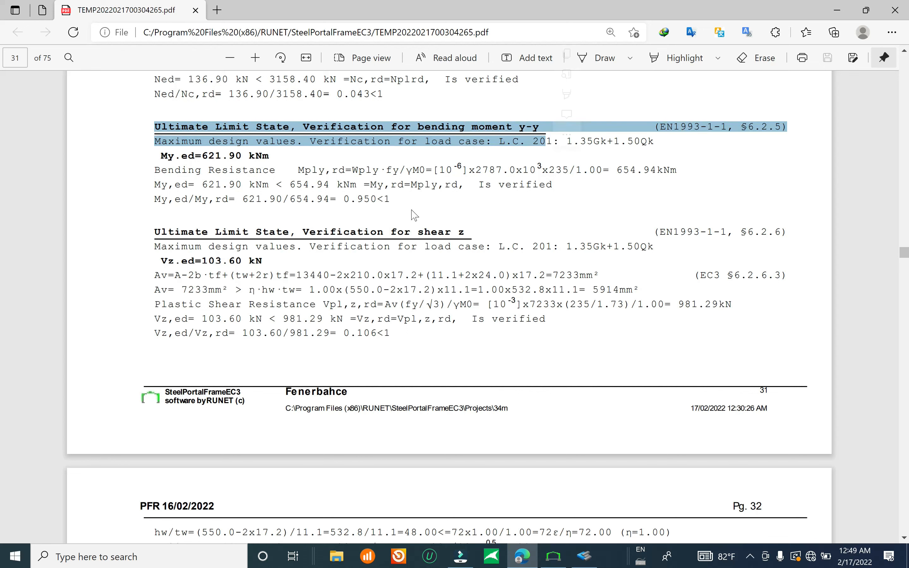
{"action": "left_click_drag", "start_coordinate": [332, 199], "coordinate": [383, 199]}
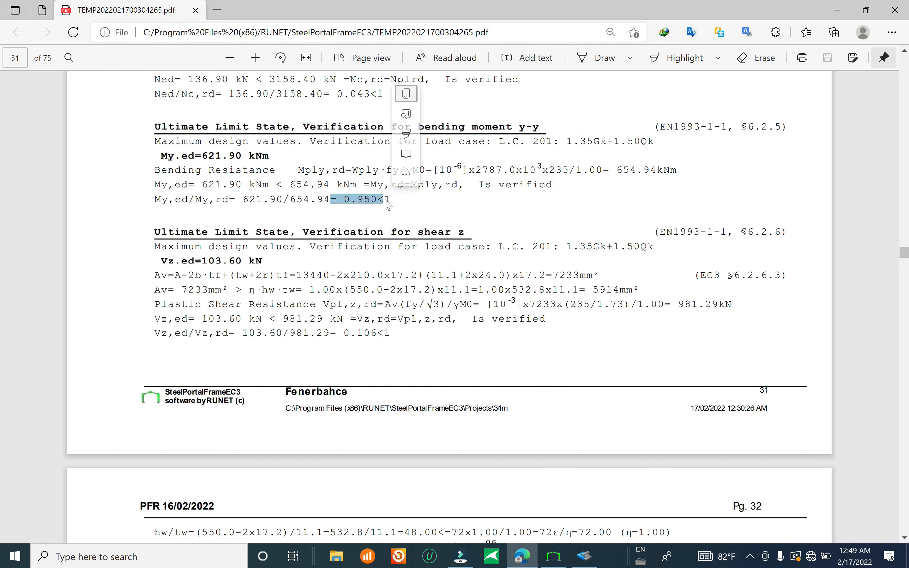
- Compare ConSteel's utilization at the top of the right column with the report's column bending moment ratio on page 31
{"action": "left_click", "coordinate": [584, 556]}
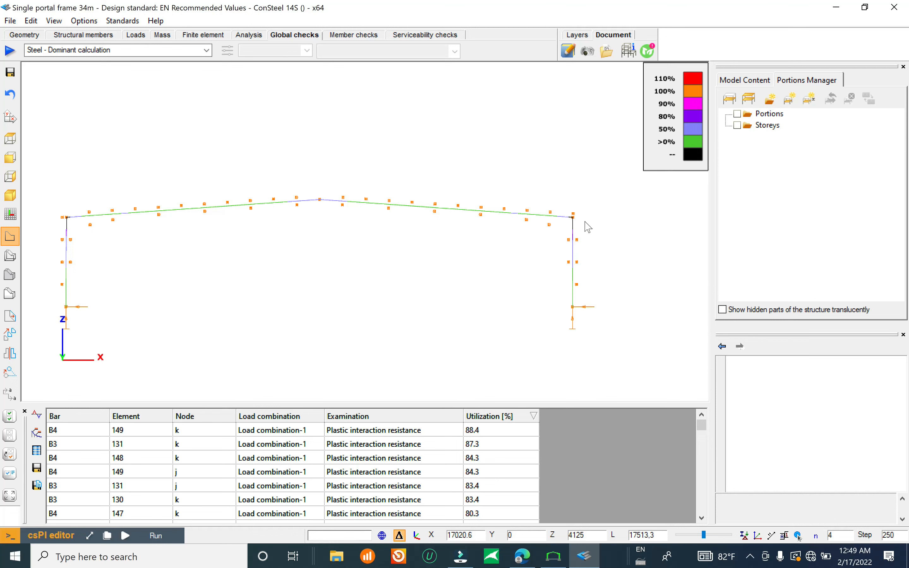
{"action": "mouse_move", "coordinate": [572, 229]}
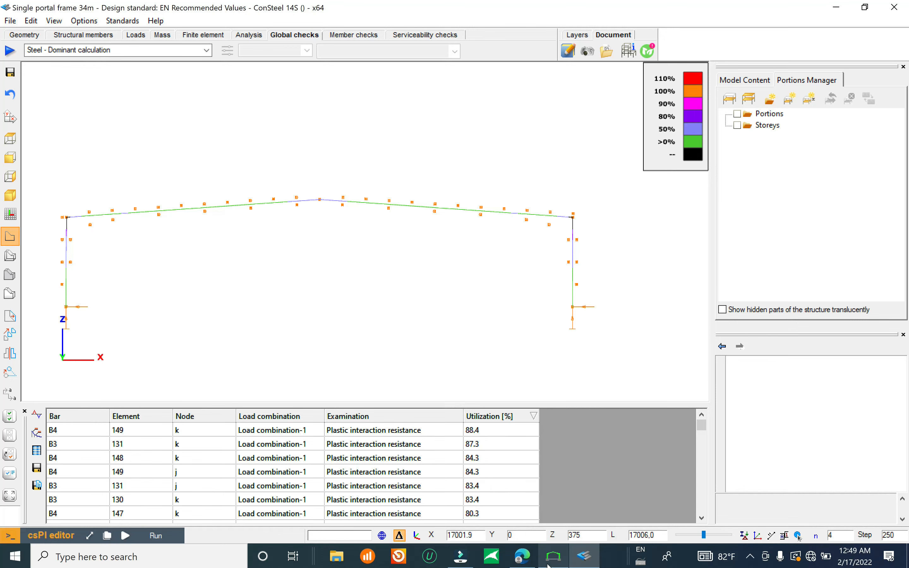
{"action": "left_click", "coordinate": [552, 554]}
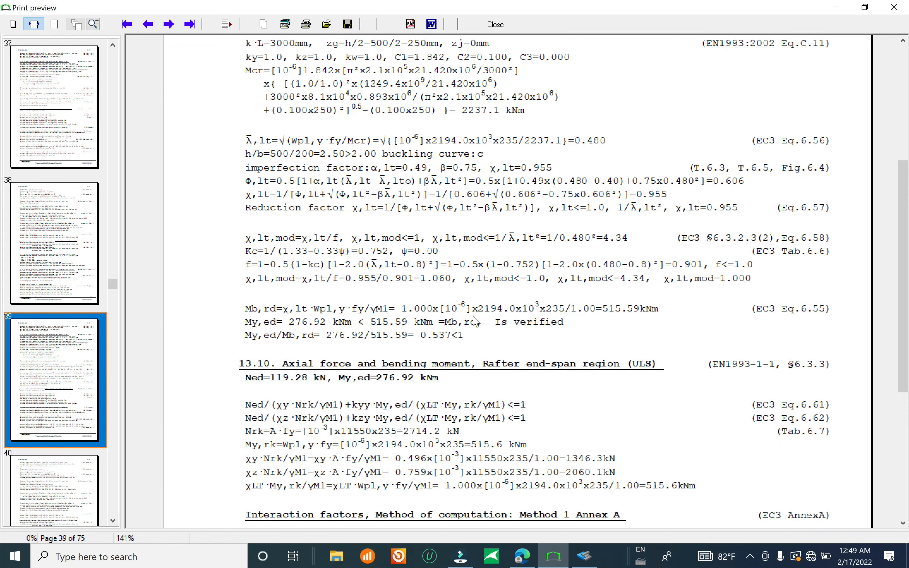
{"action": "left_click", "coordinate": [522, 556]}
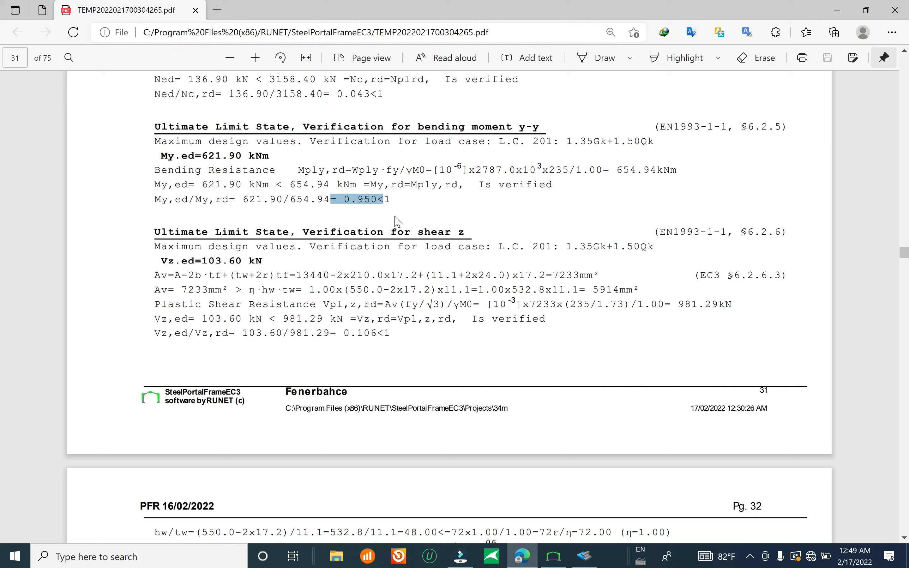